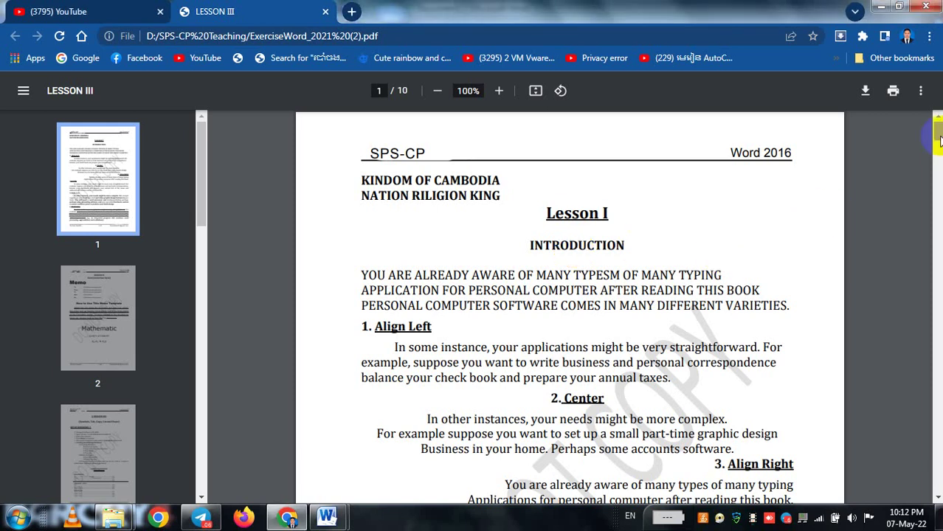
Step: Scroll through the lesson PDF and select the '6. Under Line' heading
drag(939, 139, 939, 251)
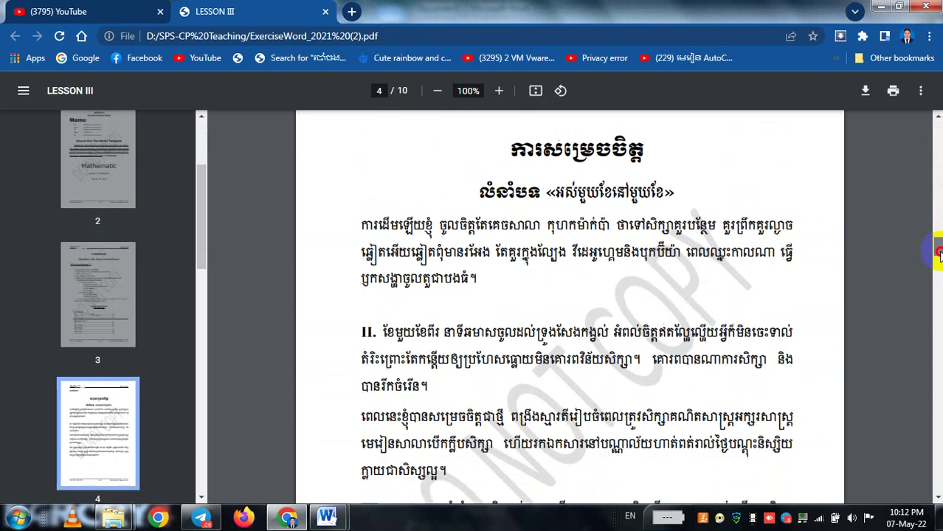
drag(938, 250, 939, 141)
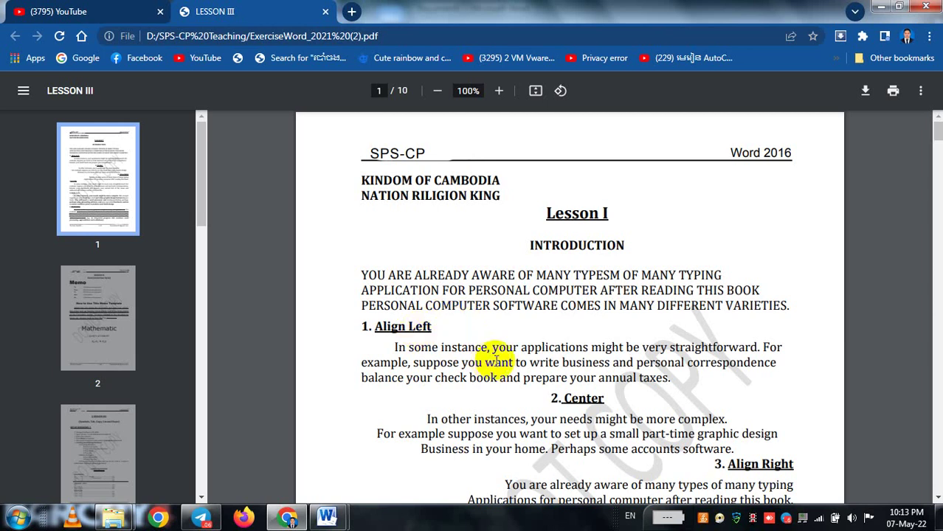
click(937, 131)
drag(937, 132, 937, 147)
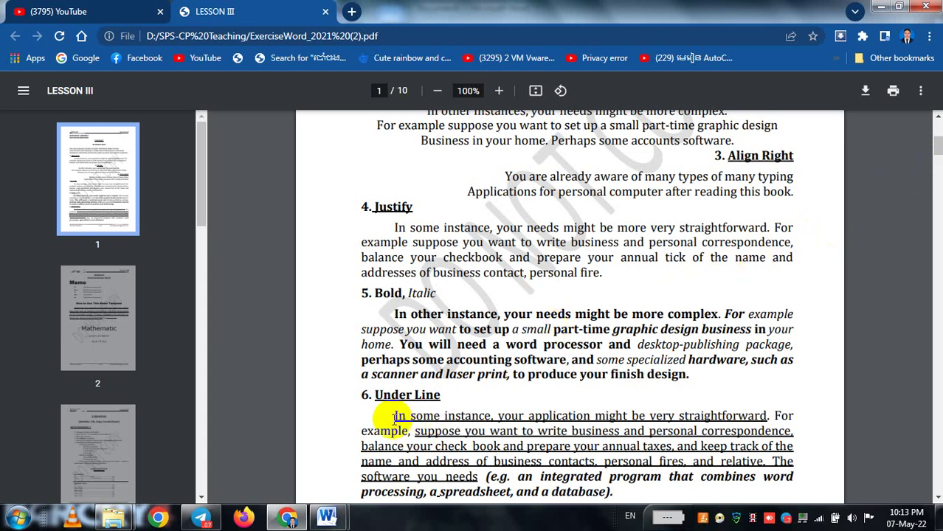
drag(374, 396, 420, 399)
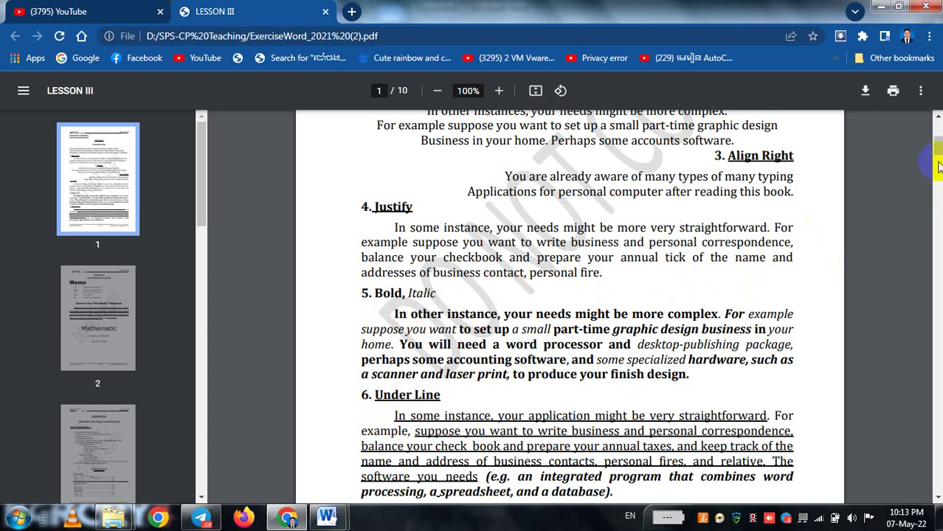
drag(936, 166, 937, 135)
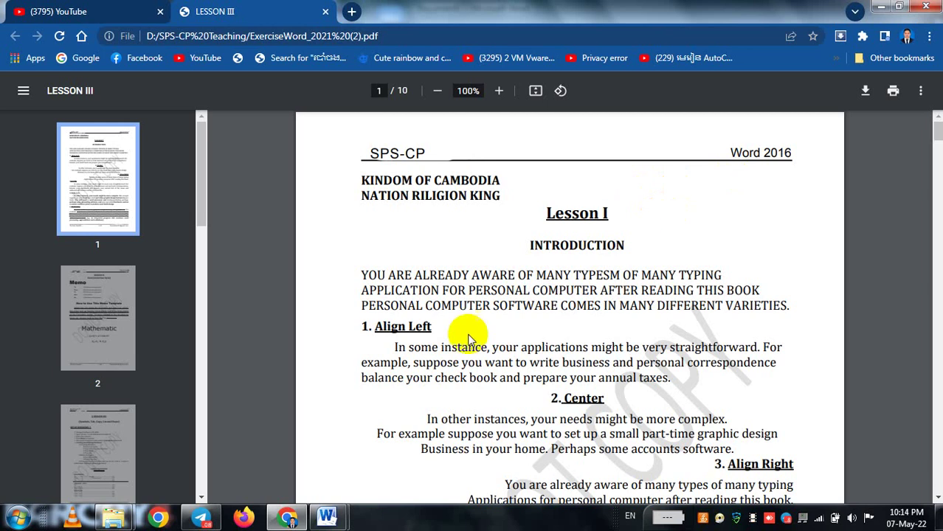
mouse_move(328, 516)
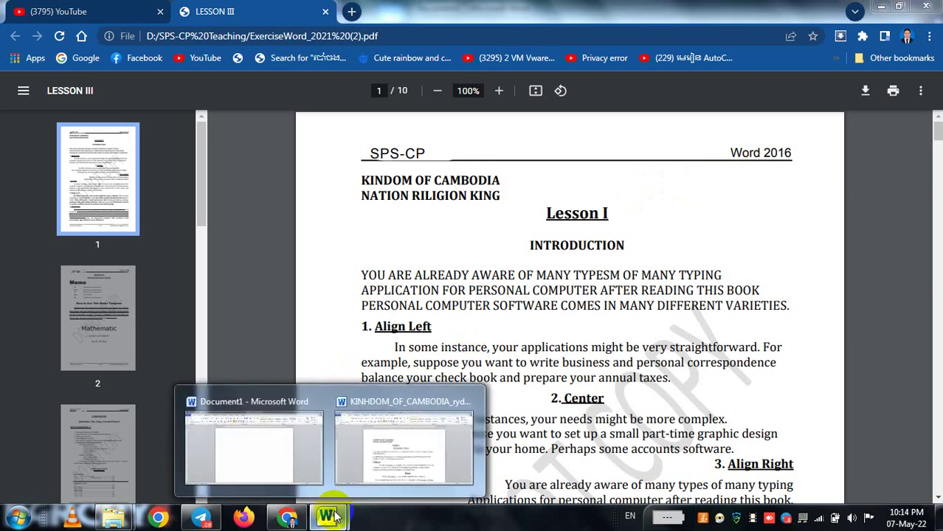
Step: Check the Lesson 1 title formatting in KINHDOM_OF_CAMBODIA_ryda, then return to Document1
click(254, 453)
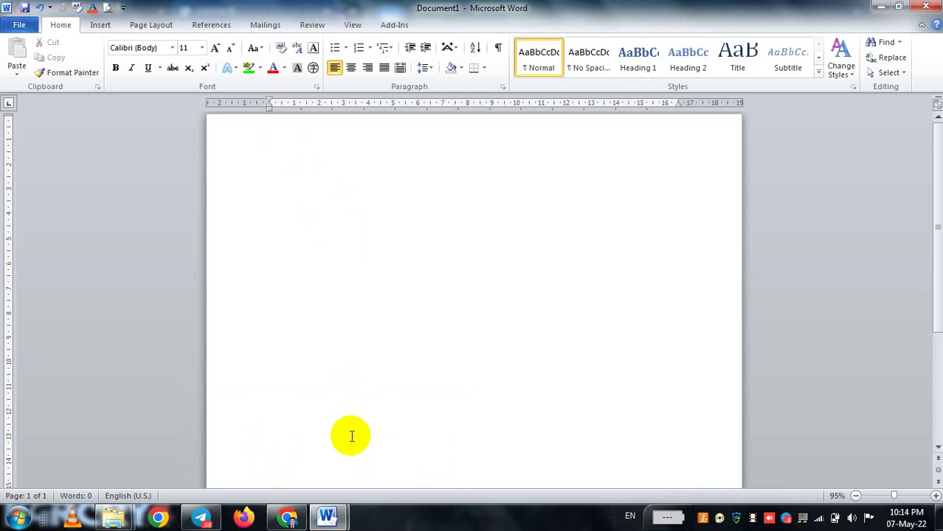
click(327, 518)
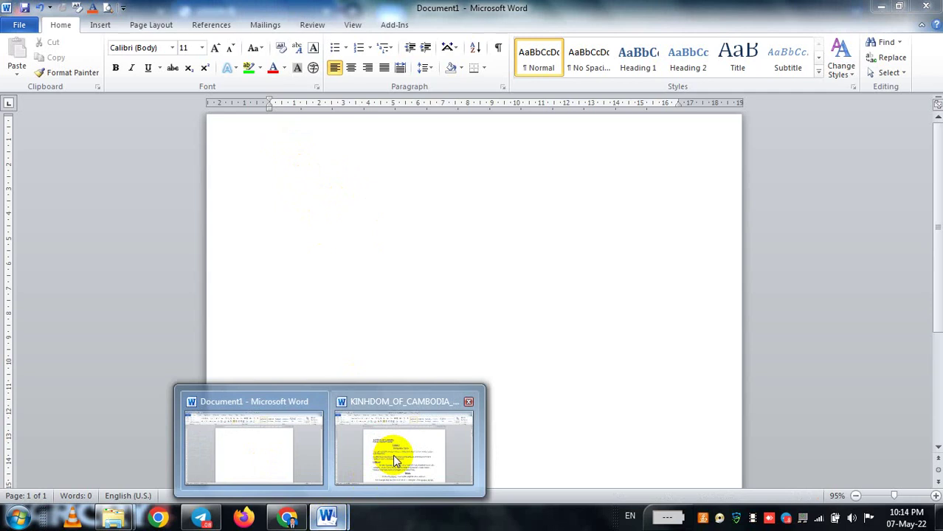
click(392, 455)
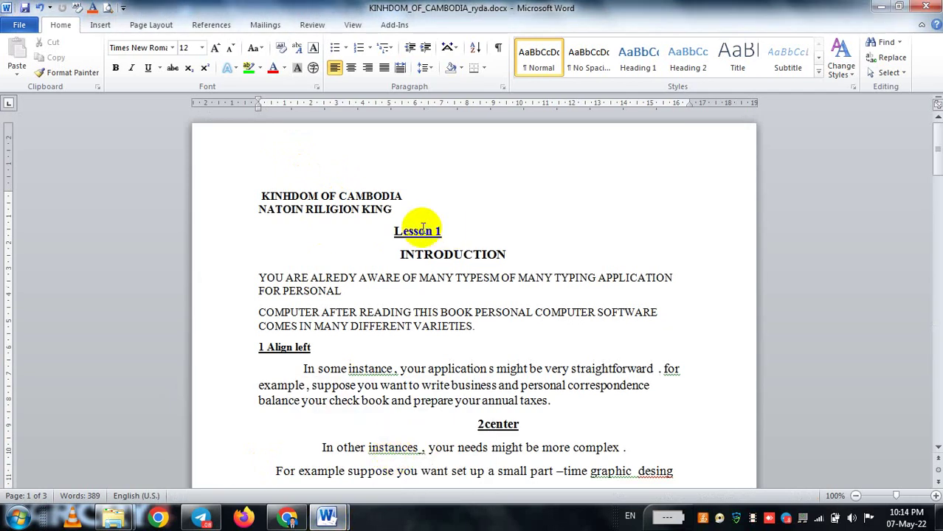
click(363, 192)
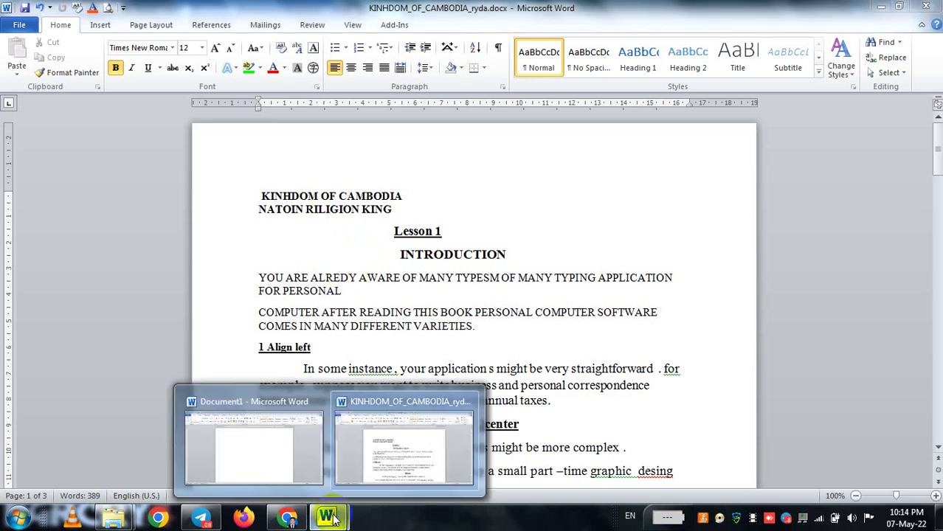
click(294, 471)
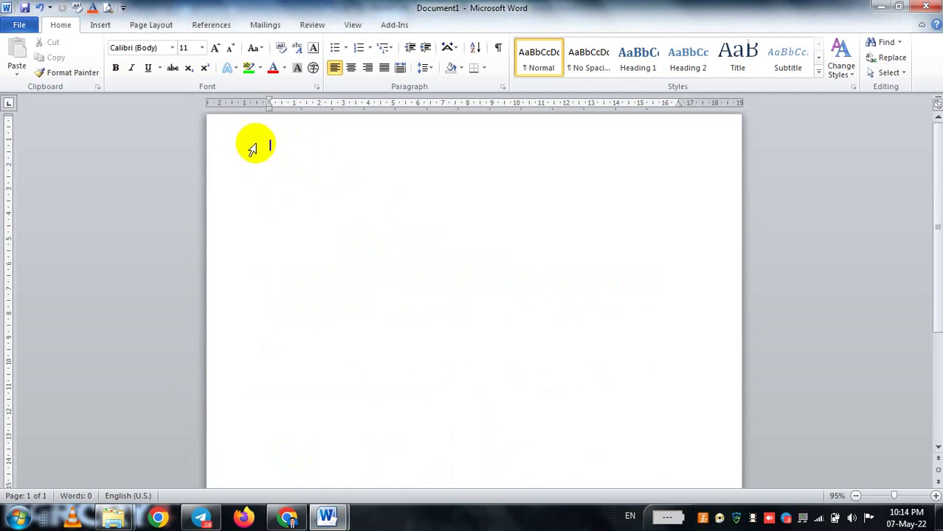
Step: Insert a Simple Text Box and delete its placeholder text, leaving the box empty
click(106, 30)
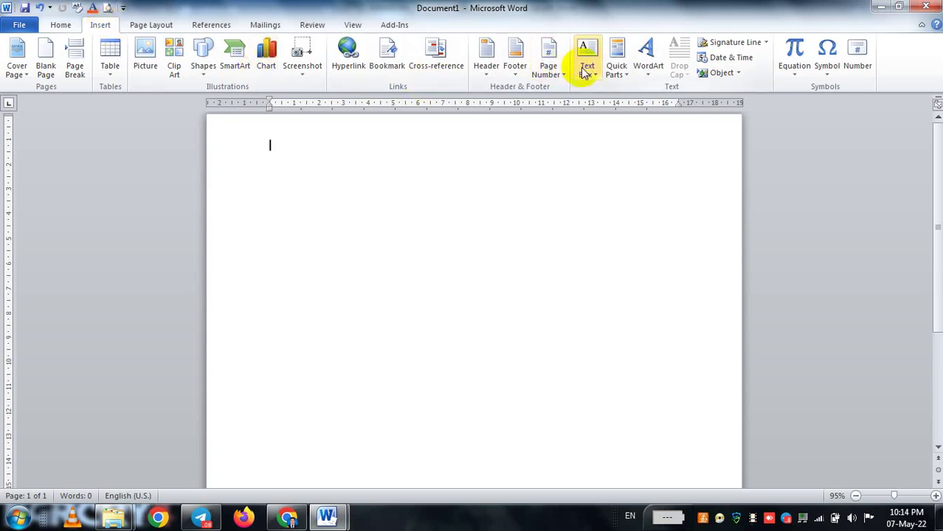
click(587, 65)
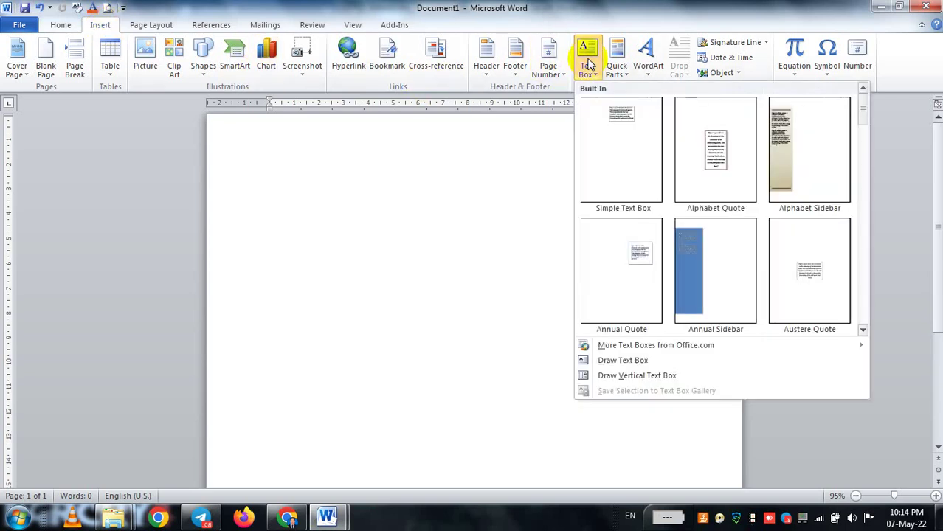
click(620, 153)
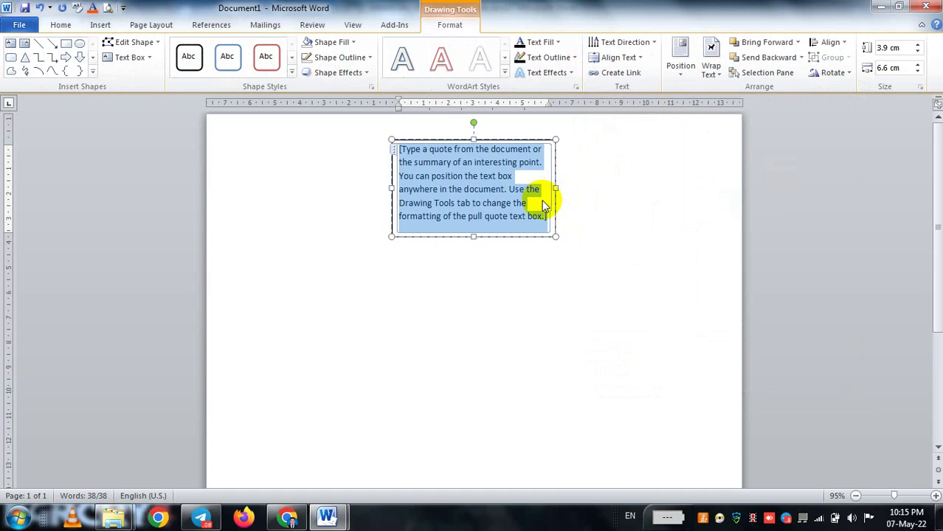
key(Delete)
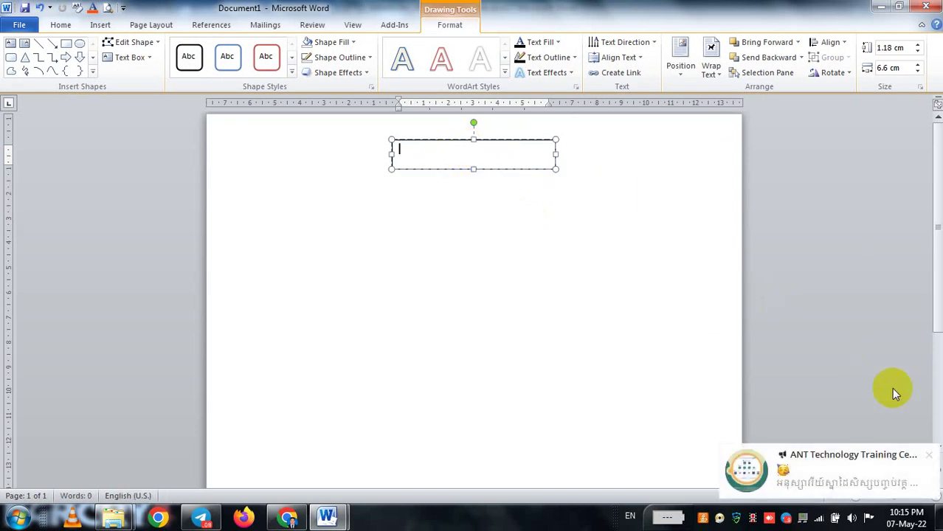
click(930, 458)
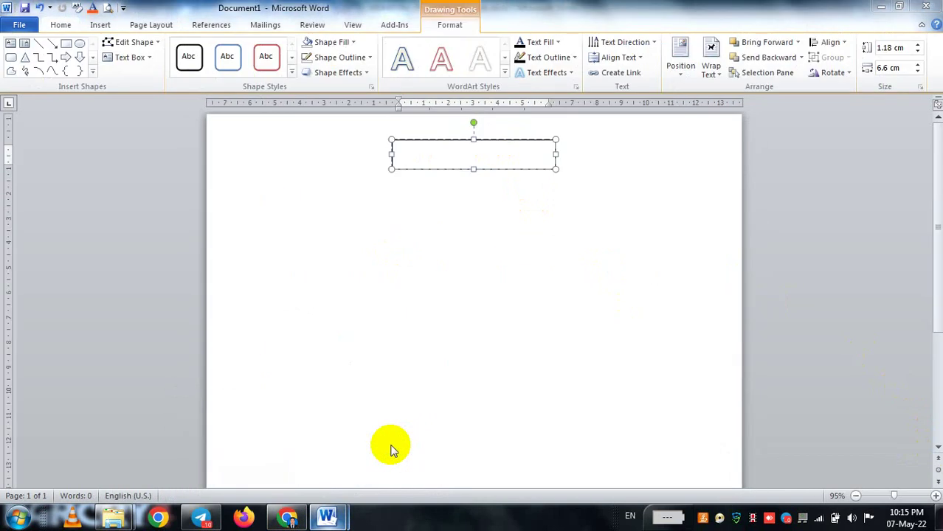
mouse_move(326, 517)
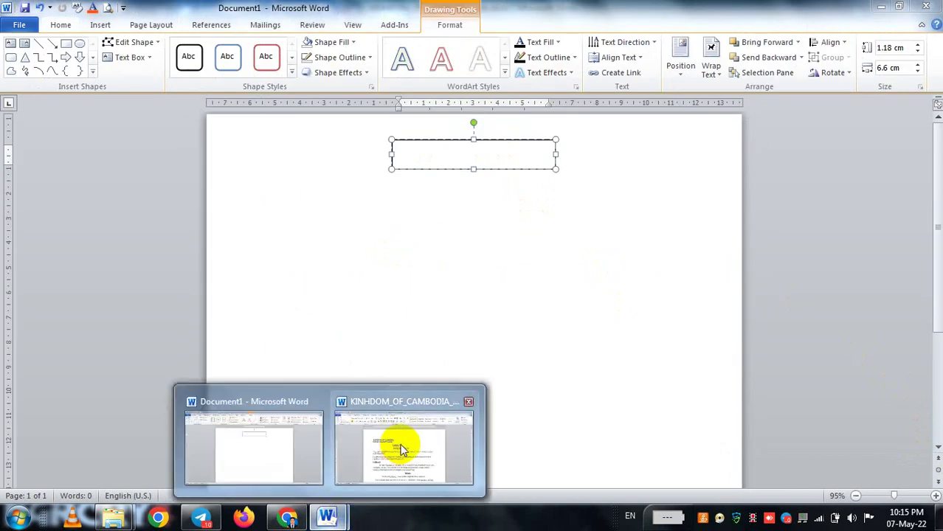
Step: Copy 'KINHDOM OF CAMBODIA' and 'NATOIN RILIGION KING' from the other document into the text box
click(402, 450)
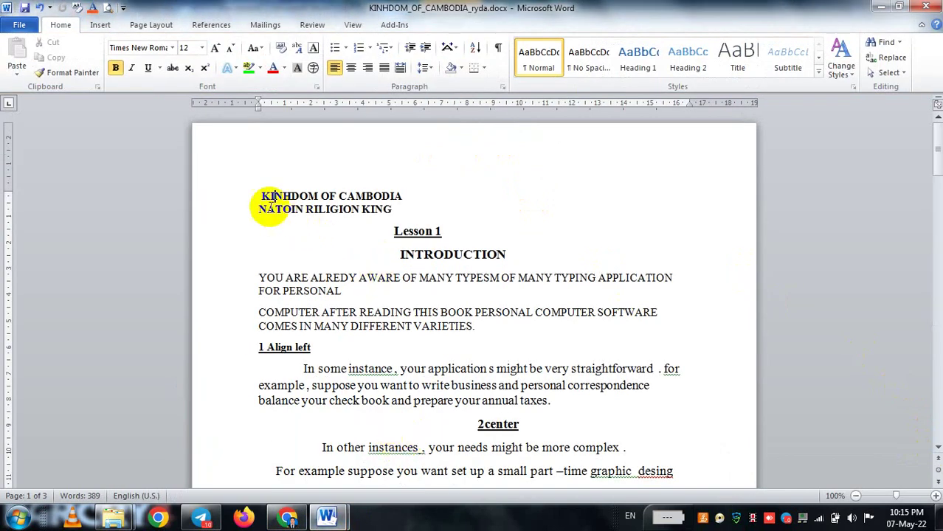
drag(260, 195, 400, 205)
key(ctrl+c)
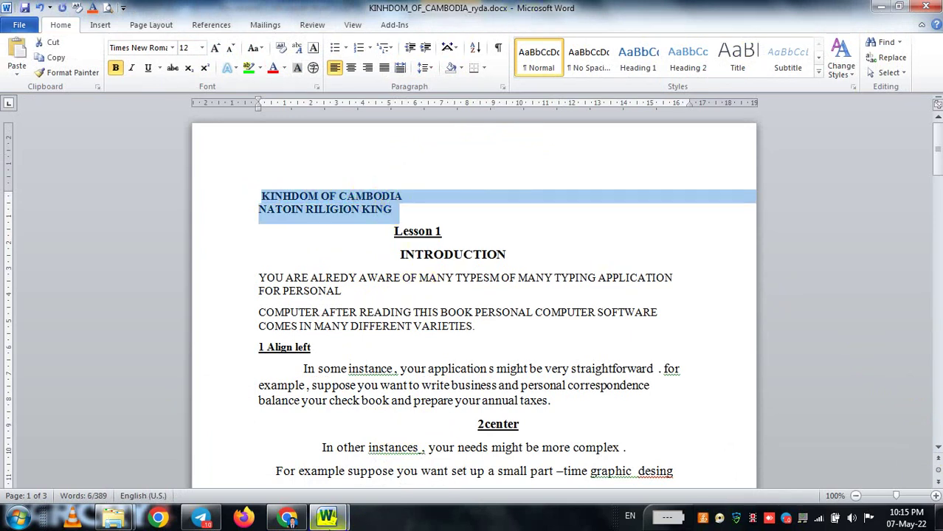
click(326, 516)
click(281, 443)
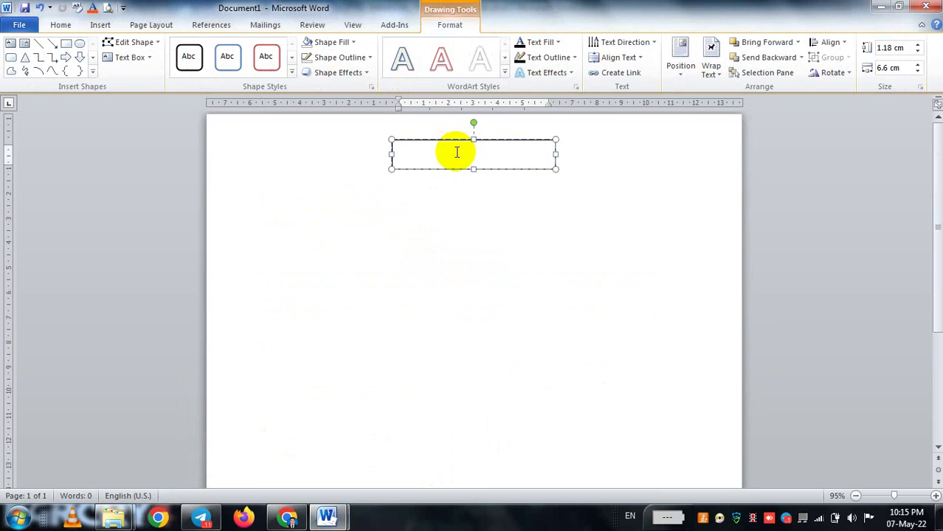
key(ctrl+v)
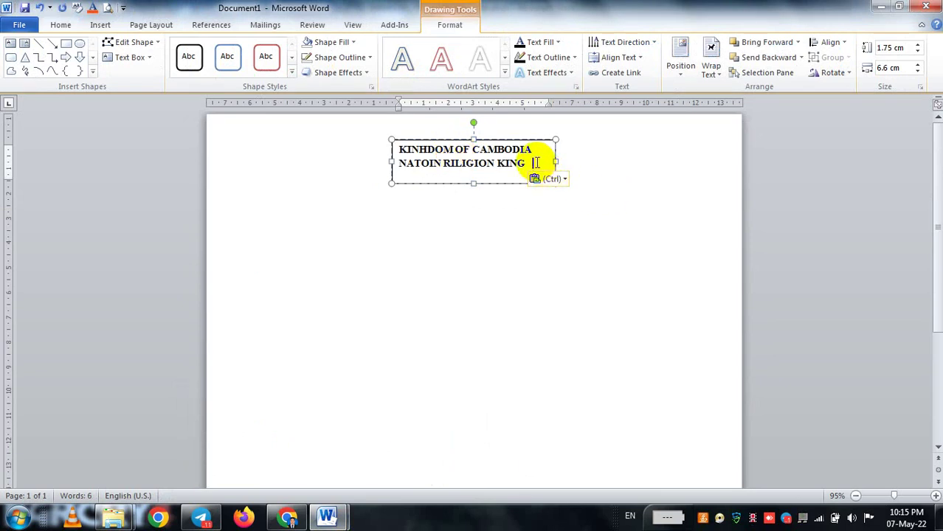
click(594, 159)
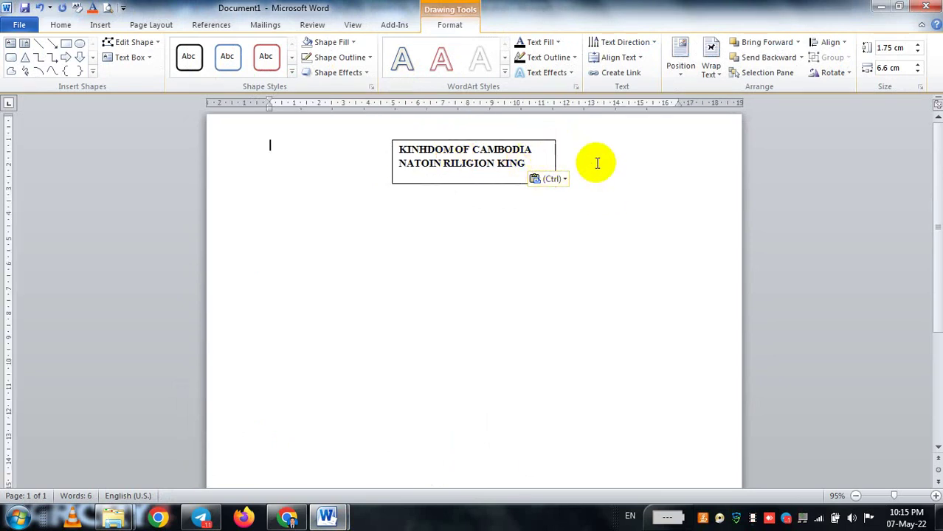
Step: Move the text box lower on the page and paste the header lines at the top
click(501, 157)
mouse_move(504, 184)
mouse_down()
mouse_move(411, 187)
mouse_move(393, 177)
mouse_move(370, 190)
mouse_up()
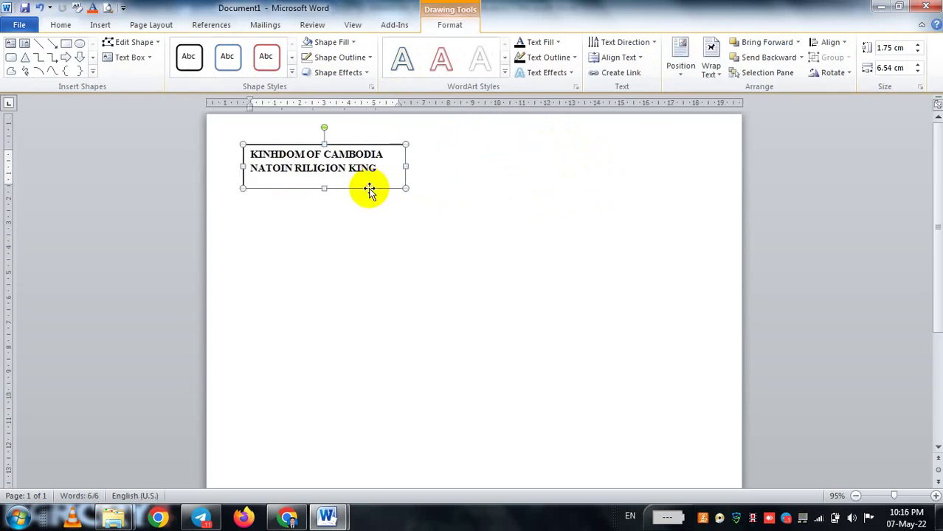
mouse_move(370, 142)
mouse_down()
mouse_move(429, 193)
mouse_move(456, 248)
mouse_up()
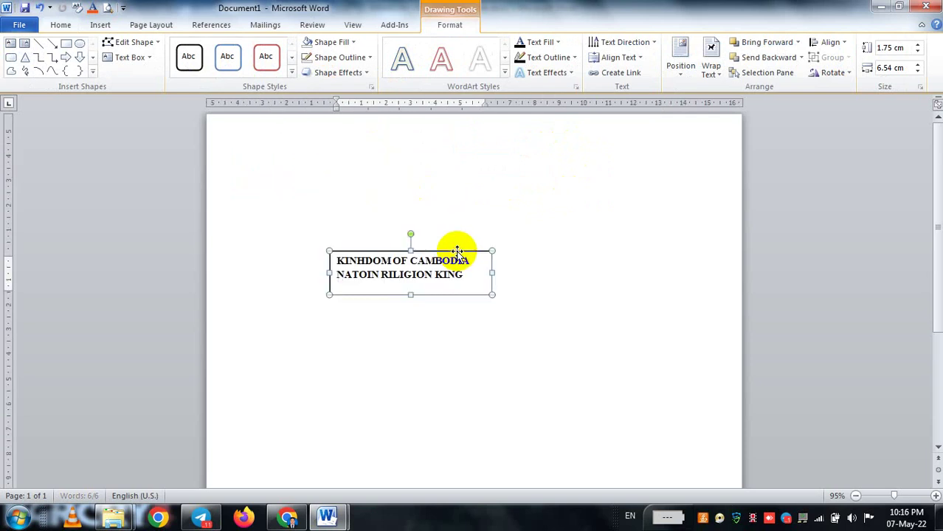
click(387, 171)
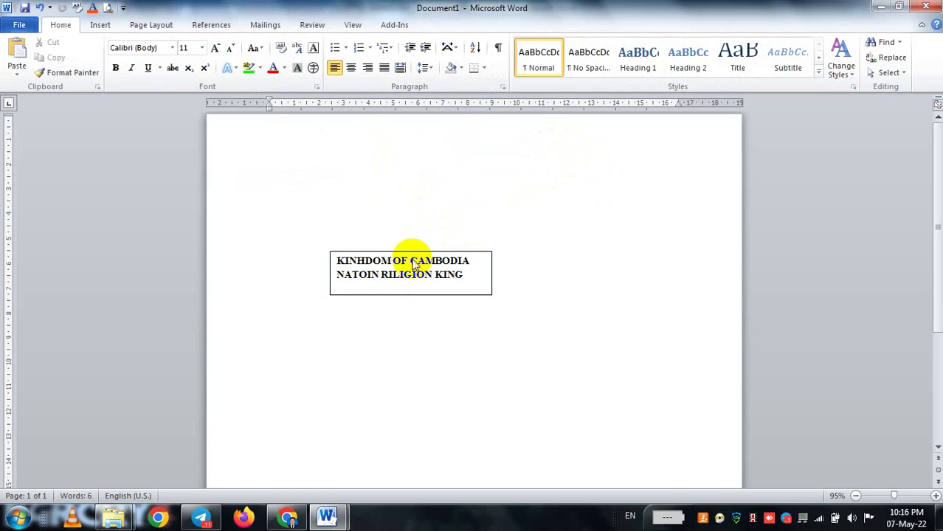
key(ctrl+v)
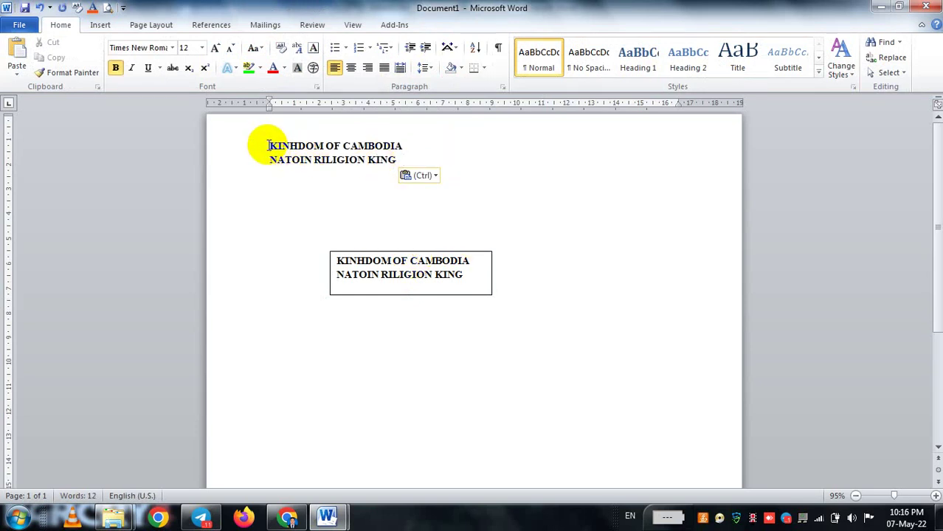
Step: Select the pasted heading lines, then move the text box up and to the right
drag(268, 145, 382, 161)
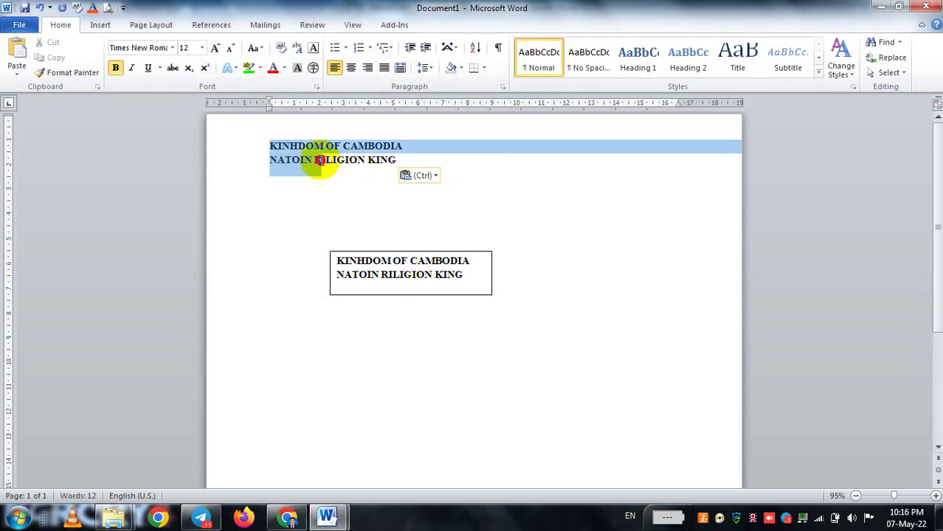
click(383, 160)
drag(398, 159, 240, 165)
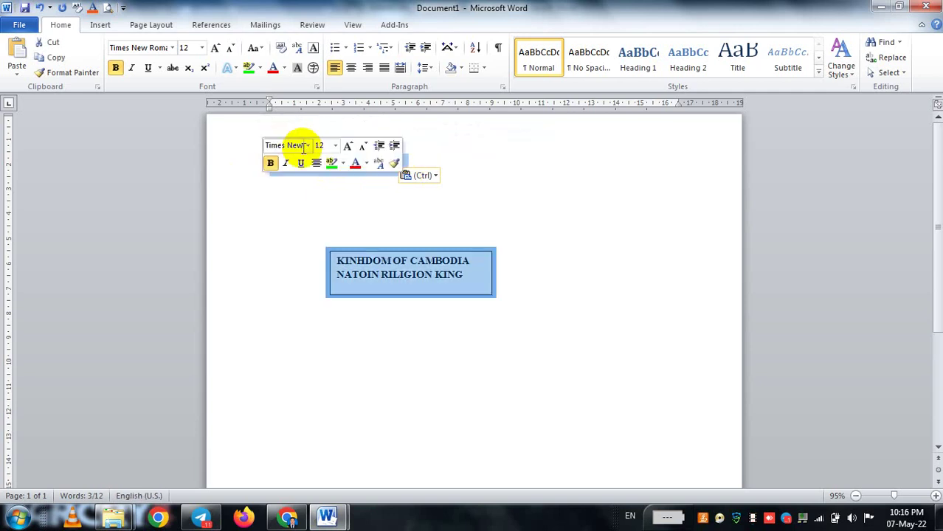
click(509, 129)
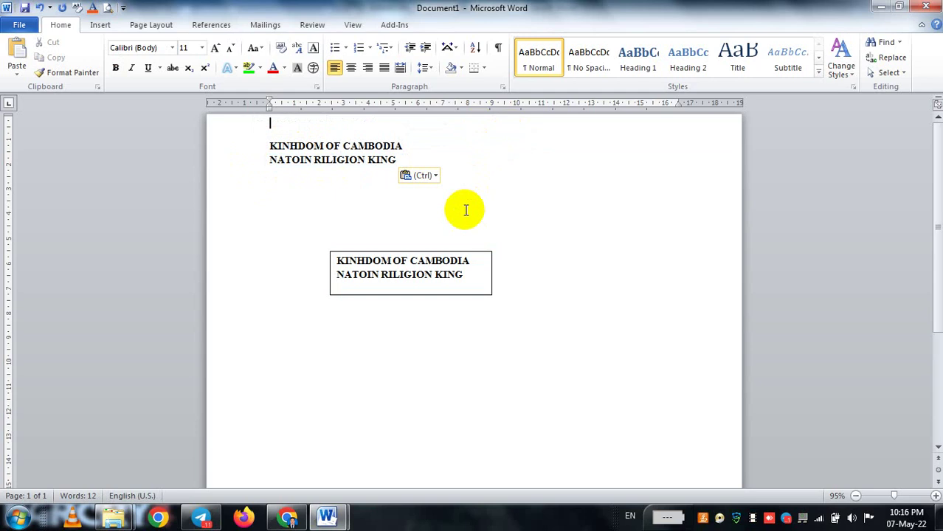
click(451, 252)
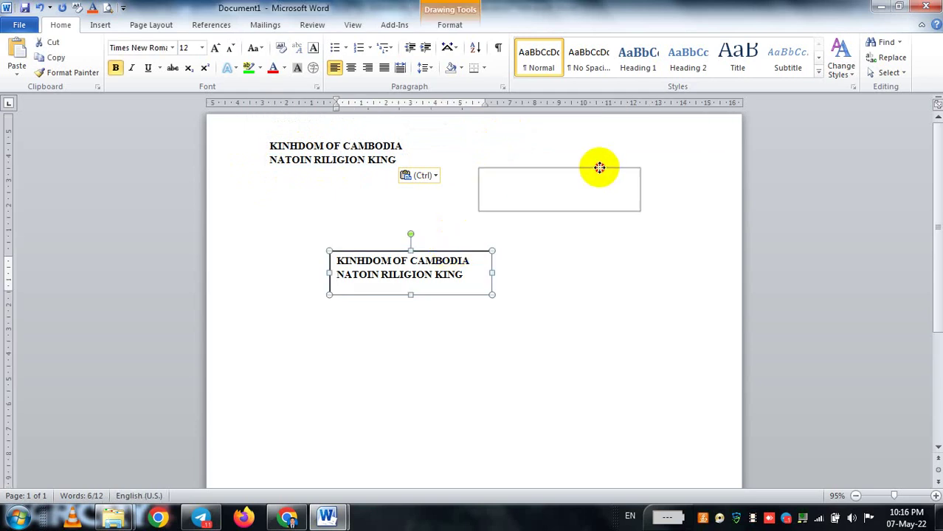
mouse_move(450, 252)
mouse_down()
mouse_move(614, 162)
mouse_move(502, 204)
mouse_move(431, 199)
mouse_move(559, 194)
mouse_up()
Step: Indent the typed heading lines with Tab, then delete both with Backspace
click(367, 158)
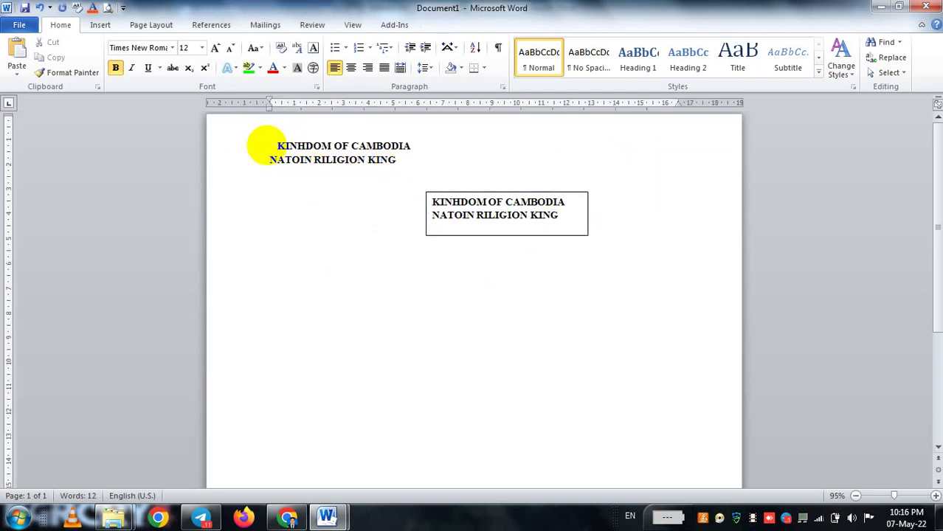
key(Tab)
key(Tab)
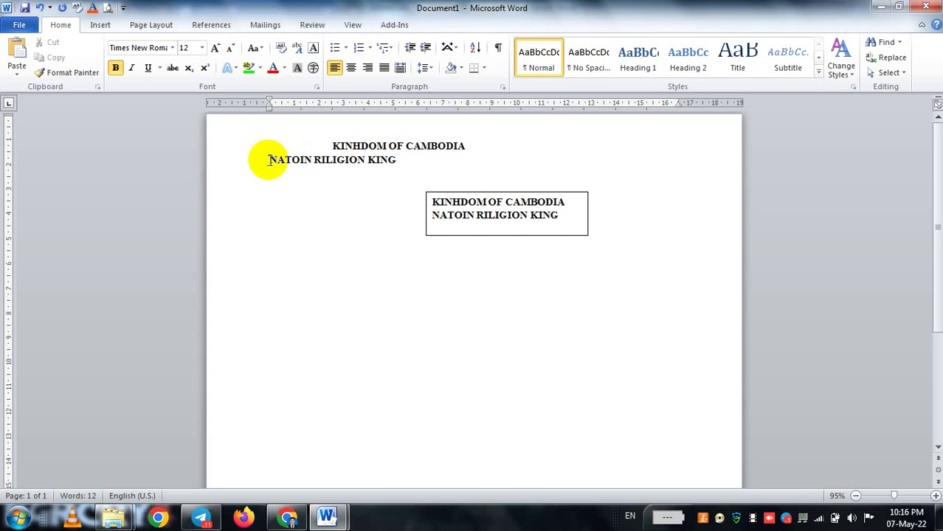
key(Tab)
key(Tab)
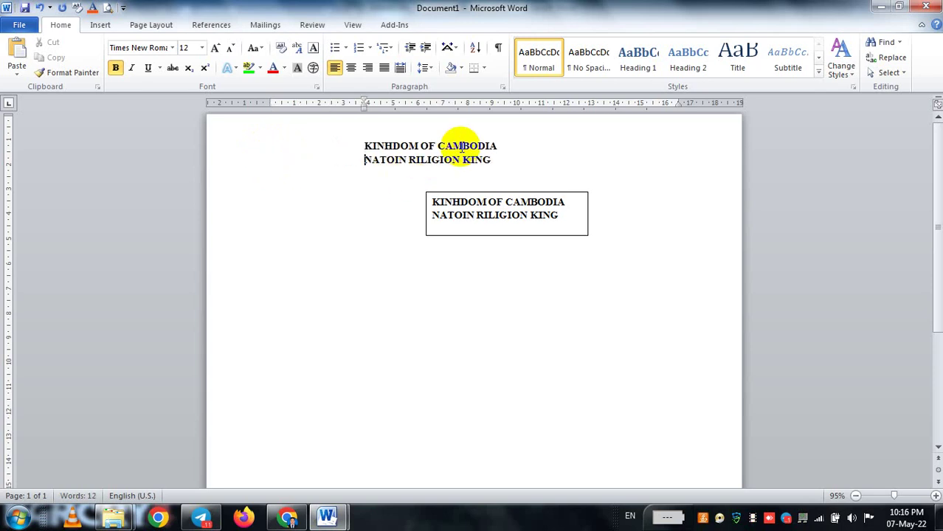
mouse_move(494, 159)
mouse_down()
mouse_move(385, 154)
mouse_move(364, 145)
mouse_up()
key(Left)
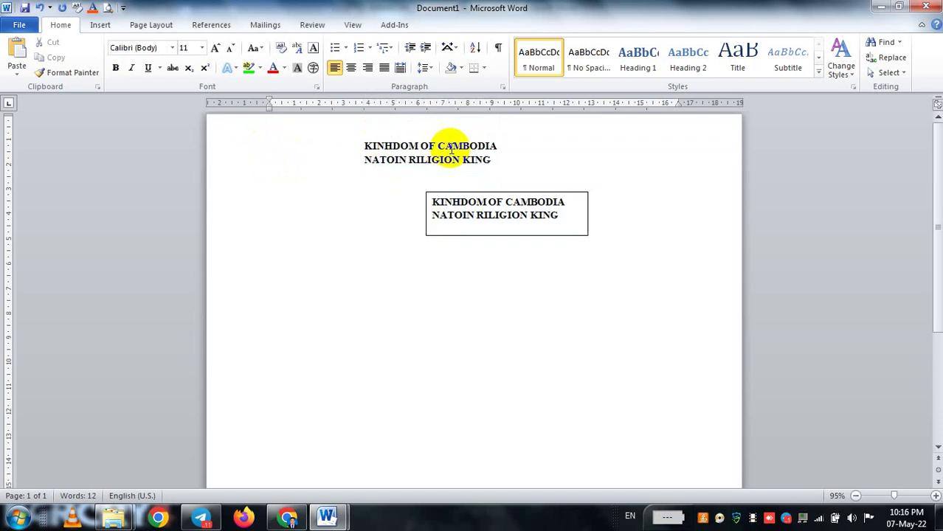
drag(490, 160, 366, 152)
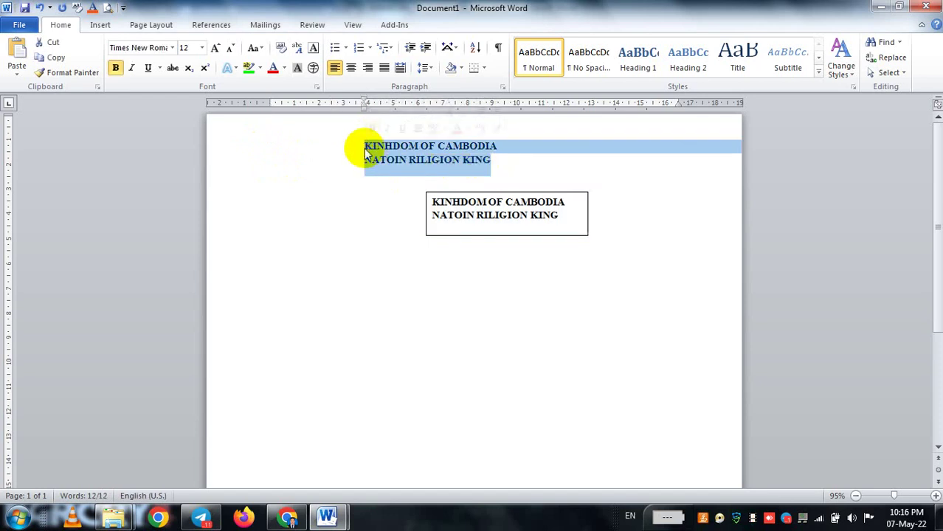
click(366, 153)
click(529, 166)
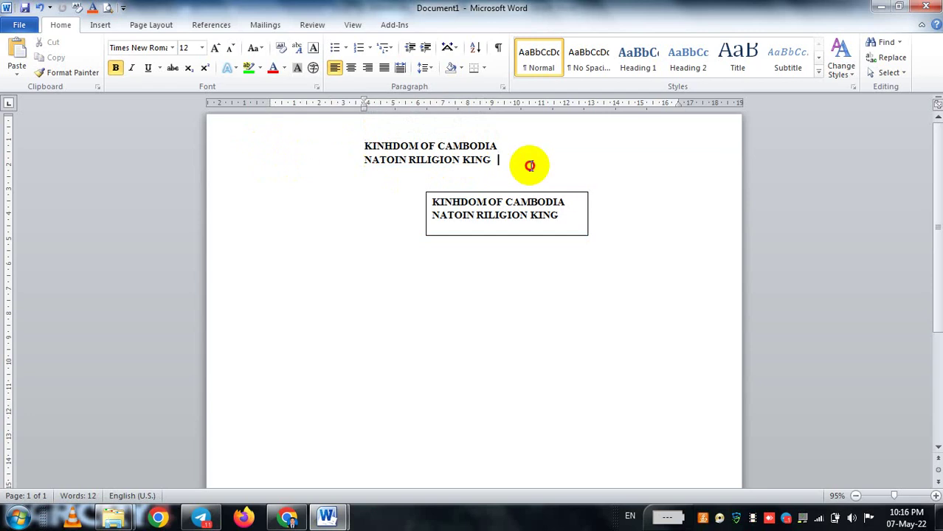
key(BackSpace)
key(BackSpace)
key(BackSpace)
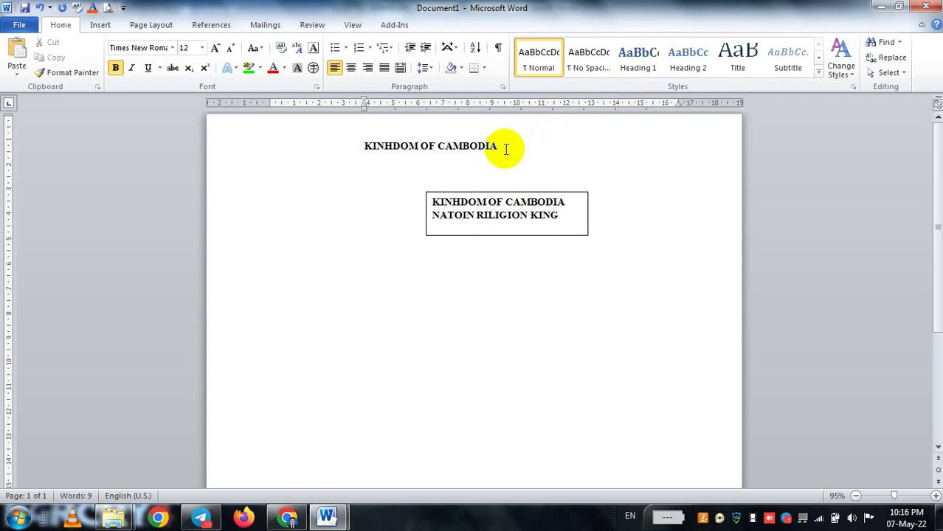
key(BackSpace)
key(BackSpace)
key(BackSpace)
key(BackSpace)
key(BackSpace)
key(BackSpace)
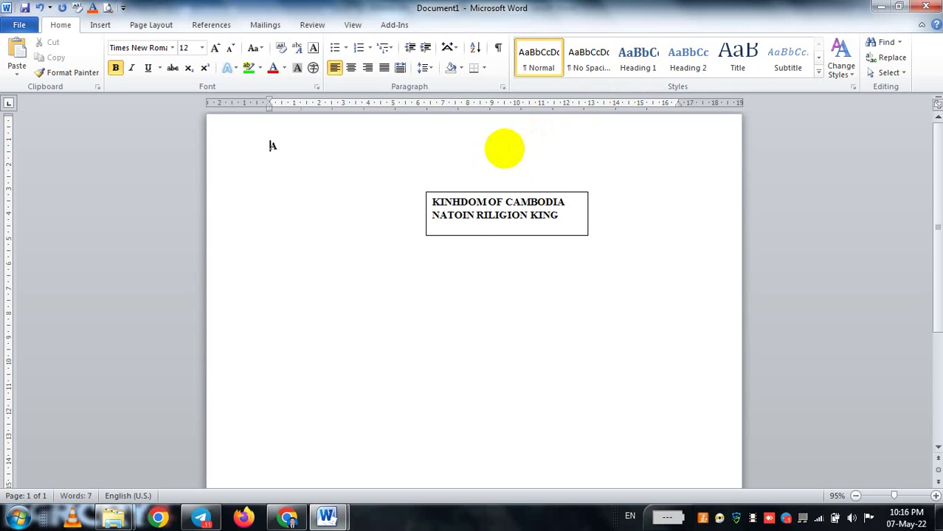
Step: Drag the heading text box to the top-left of the page and reselect it
click(550, 194)
click(549, 193)
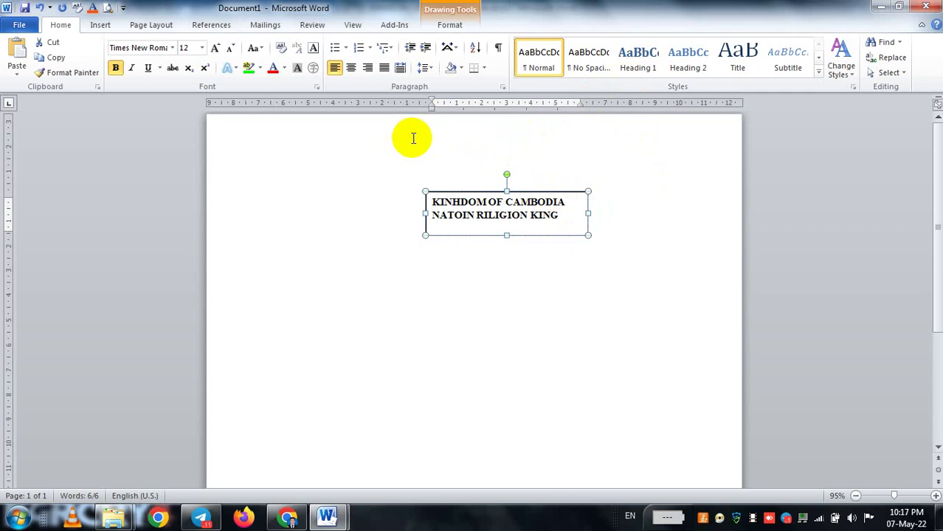
mouse_move(561, 193)
mouse_down()
mouse_move(411, 169)
mouse_move(393, 140)
mouse_up()
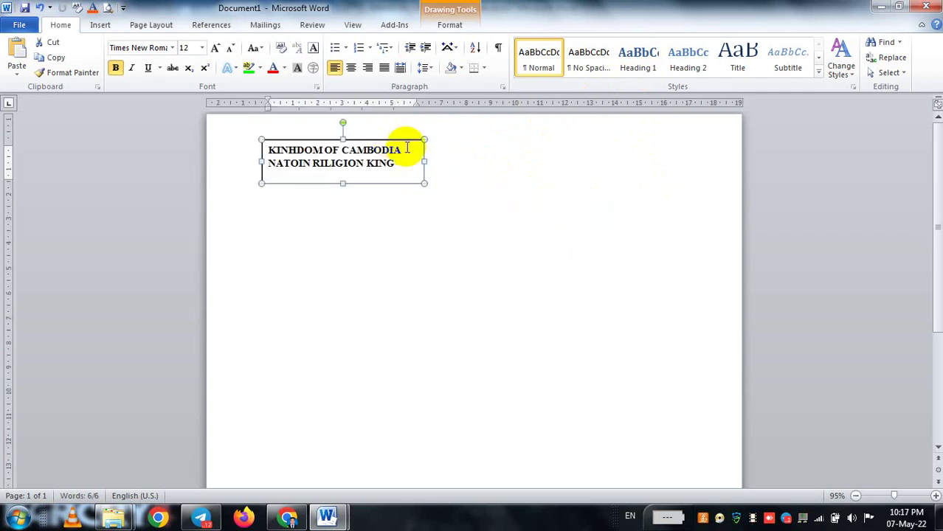
click(500, 190)
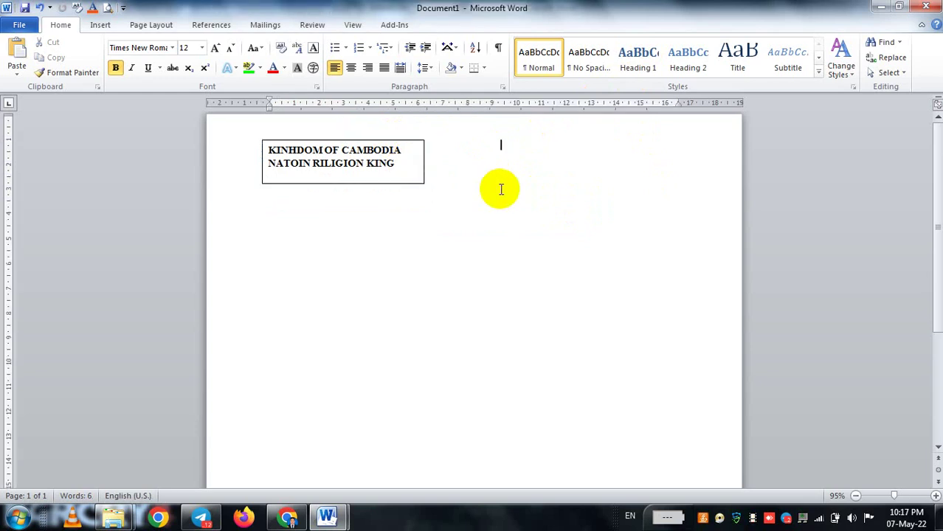
click(411, 184)
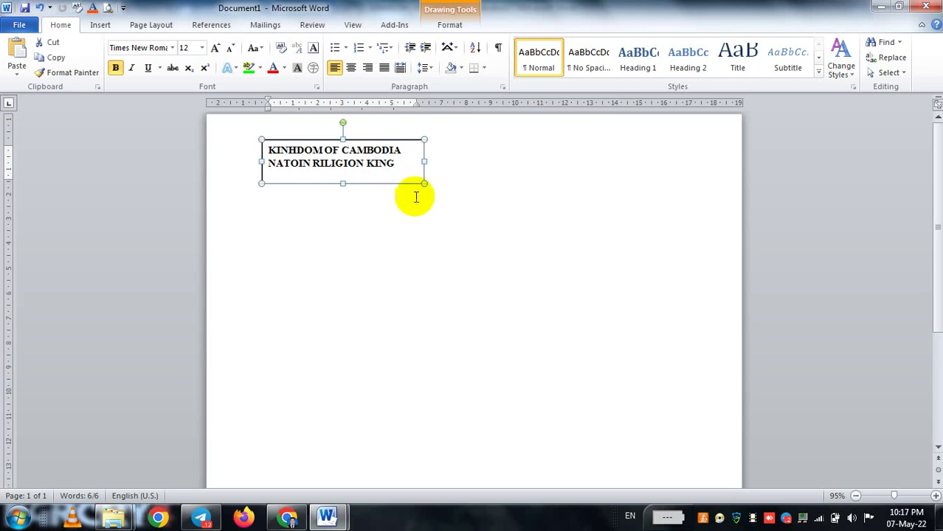
click(412, 215)
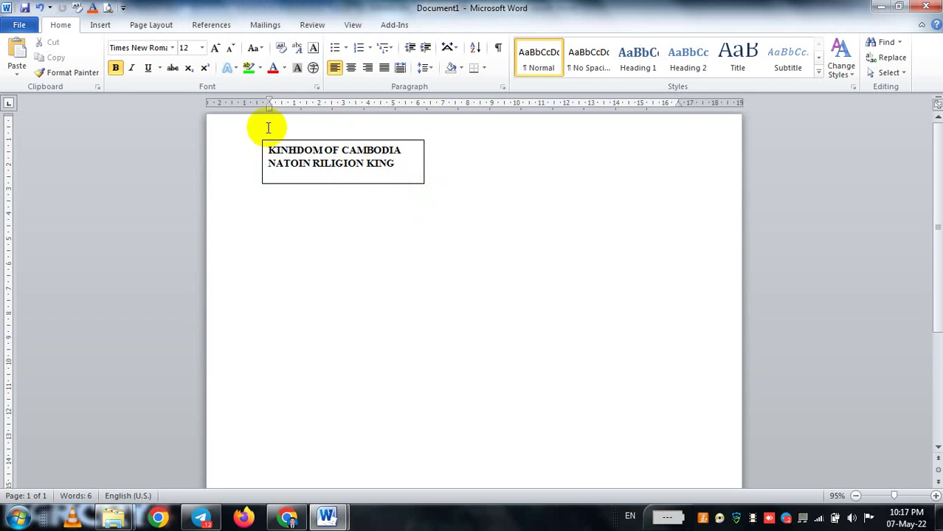
click(102, 27)
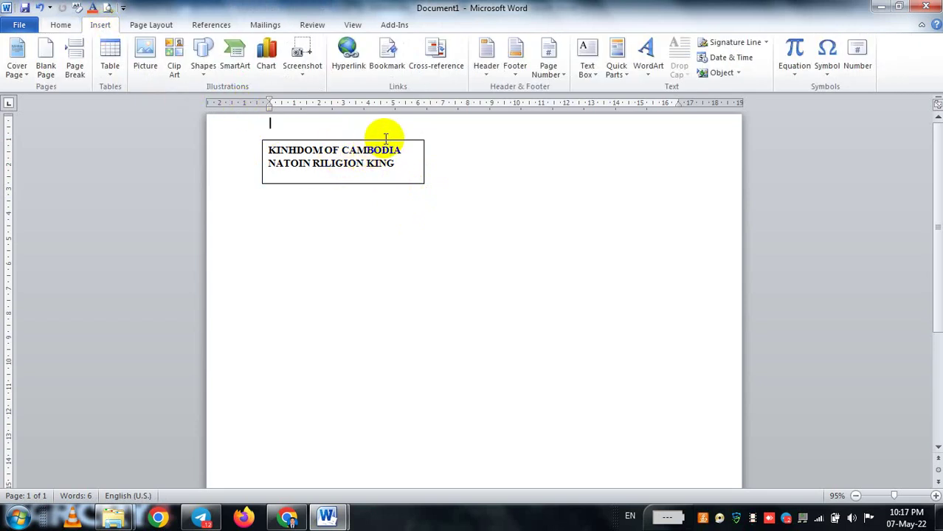
click(415, 183)
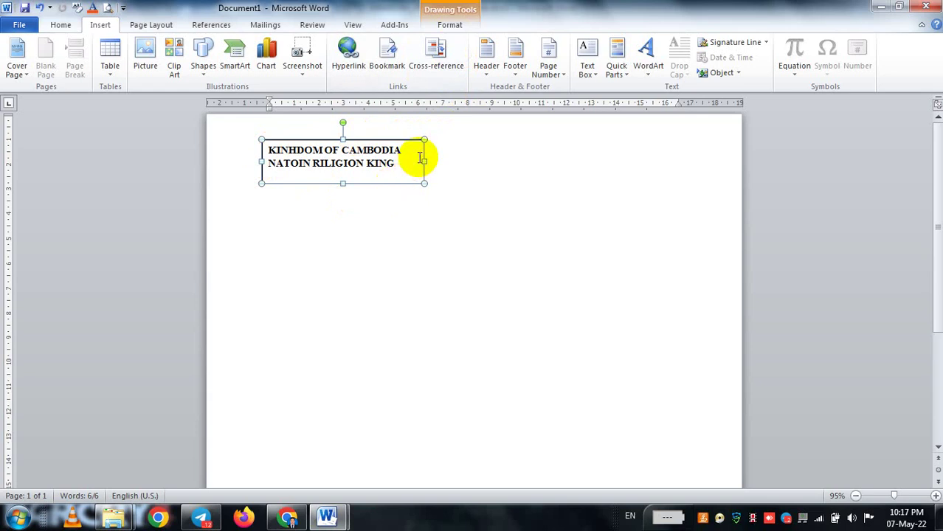
Step: Set the heading box to No Fill and No Outline, then select both text lines
click(449, 26)
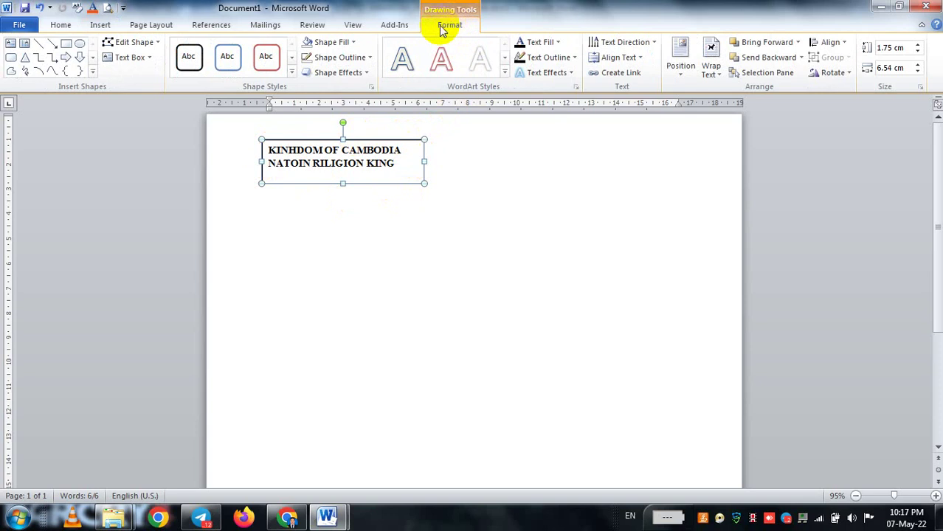
click(353, 42)
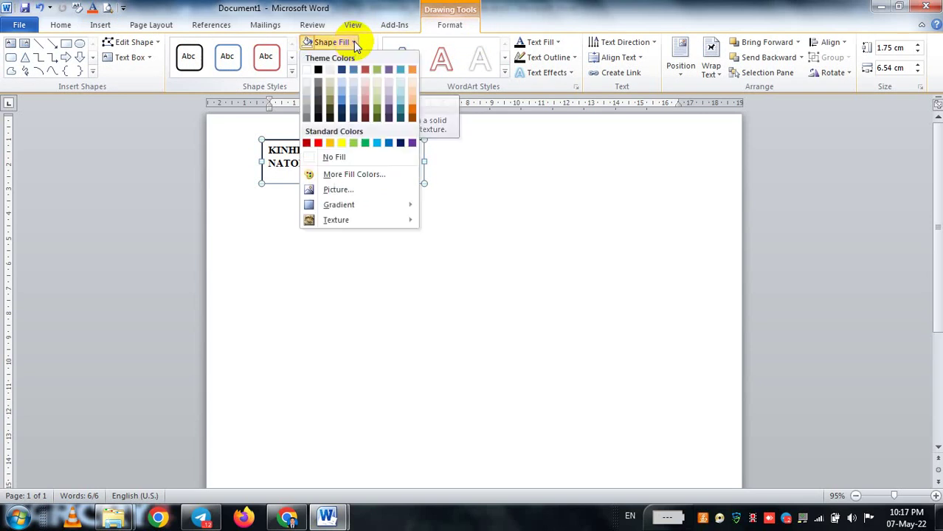
click(343, 159)
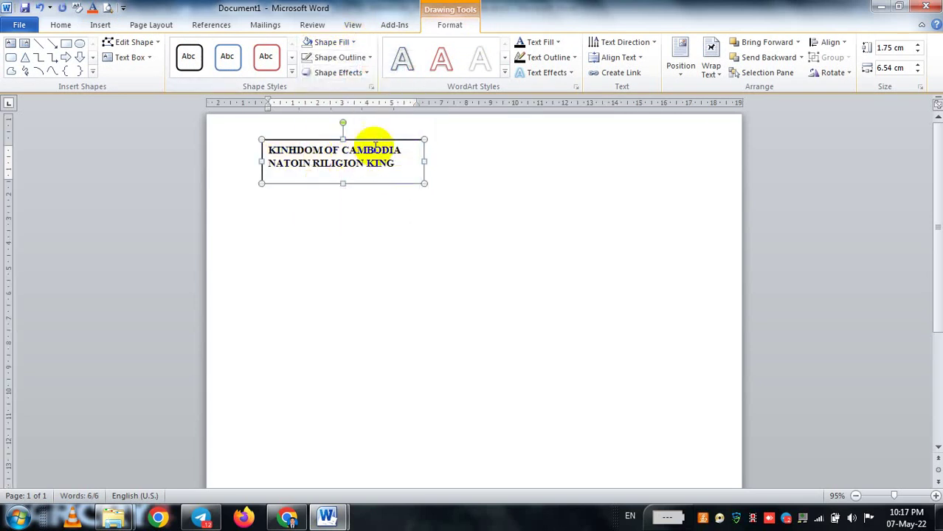
click(370, 59)
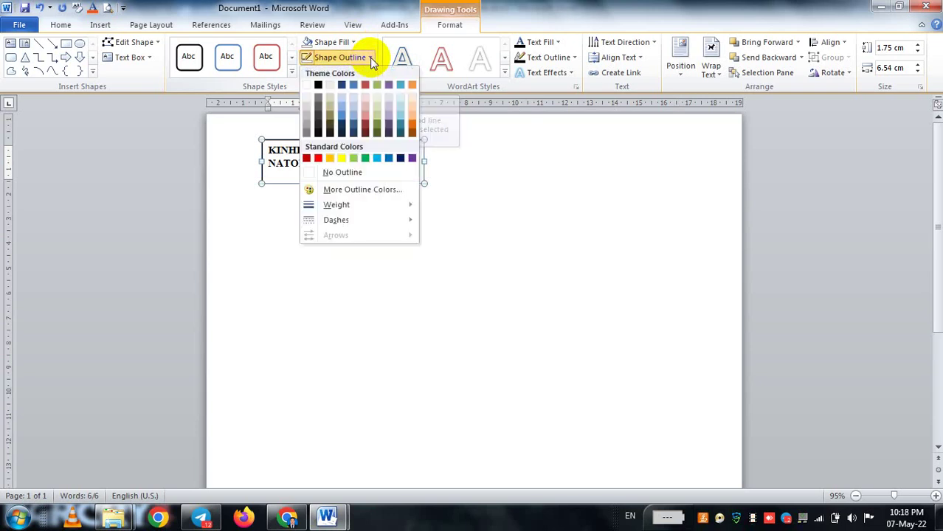
click(355, 175)
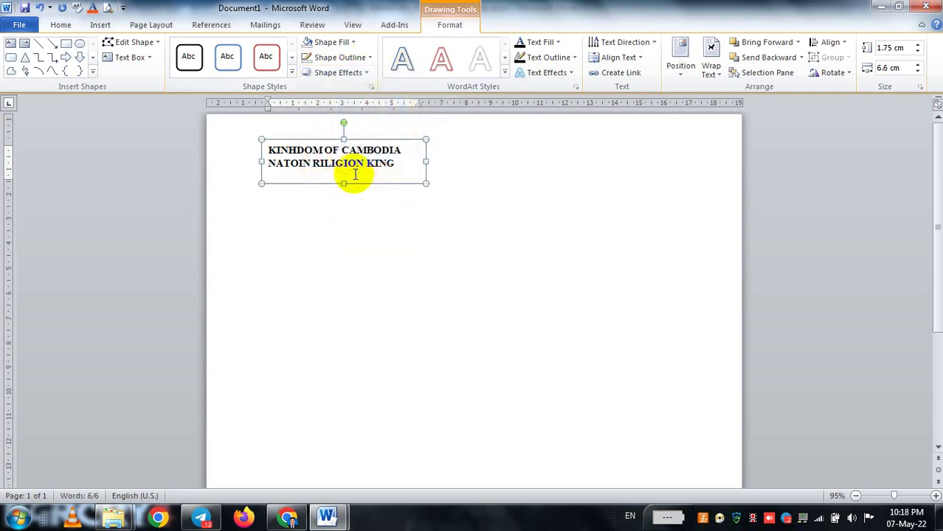
click(494, 196)
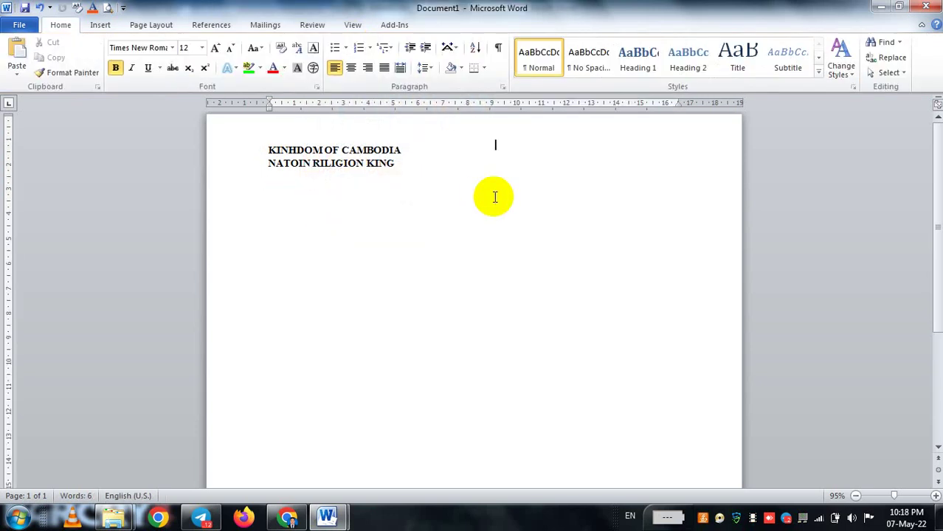
click(382, 150)
mouse_move(398, 168)
mouse_down()
mouse_move(253, 155)
mouse_move(261, 157)
mouse_up()
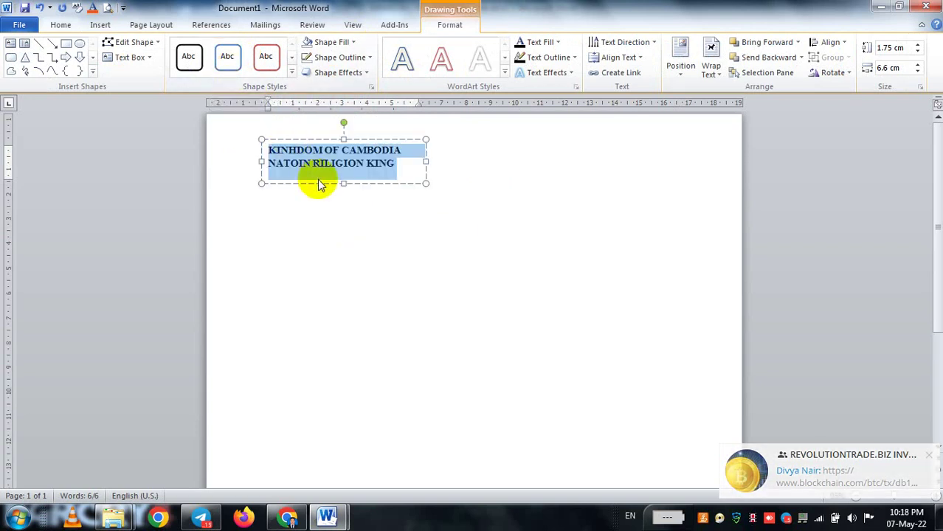
Step: Center the two heading lines in the box, then view the exercise PDF in Chrome
click(107, 29)
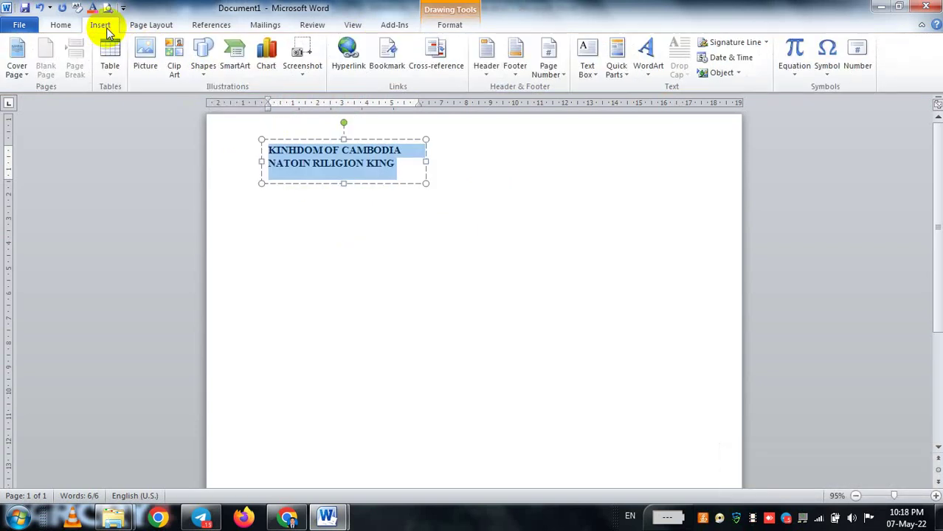
click(65, 28)
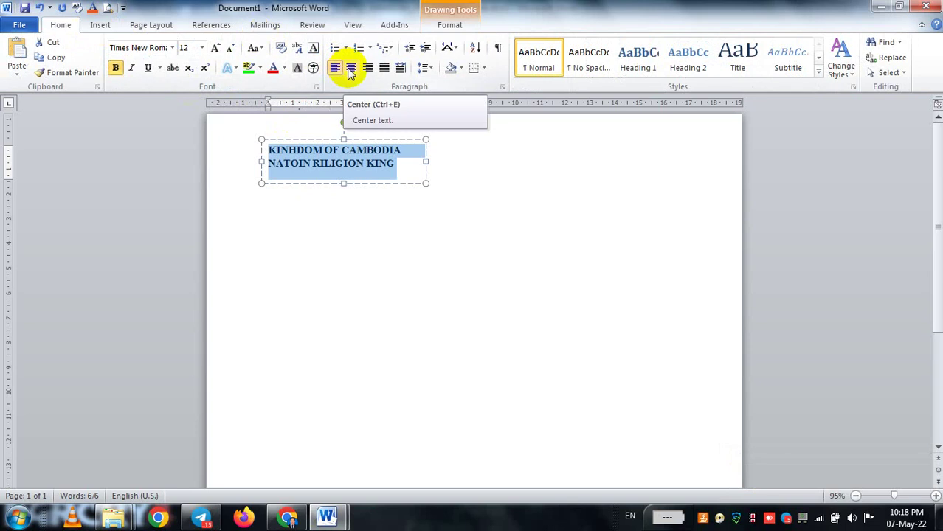
click(350, 68)
click(483, 190)
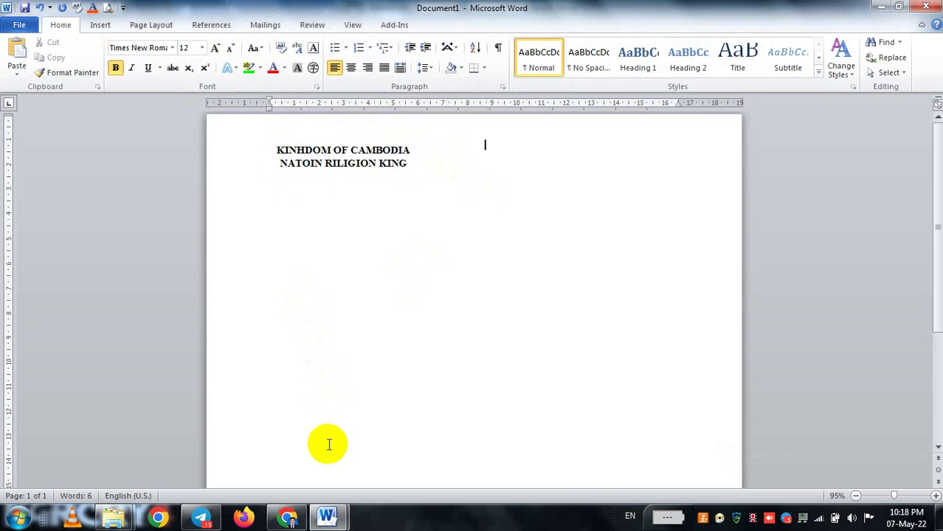
click(289, 519)
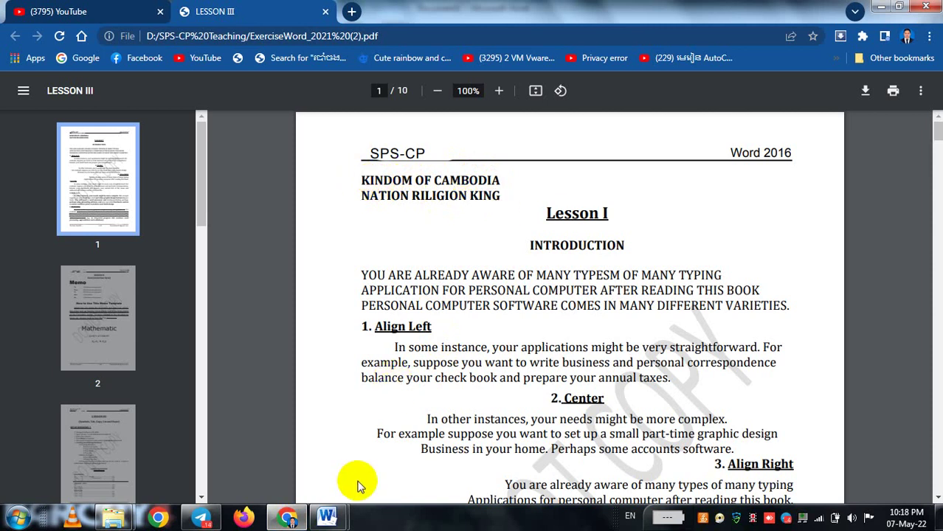
Step: Preview the KINHDOM_OF_CAMBODIA document, then bring Document1 back to the front
click(327, 518)
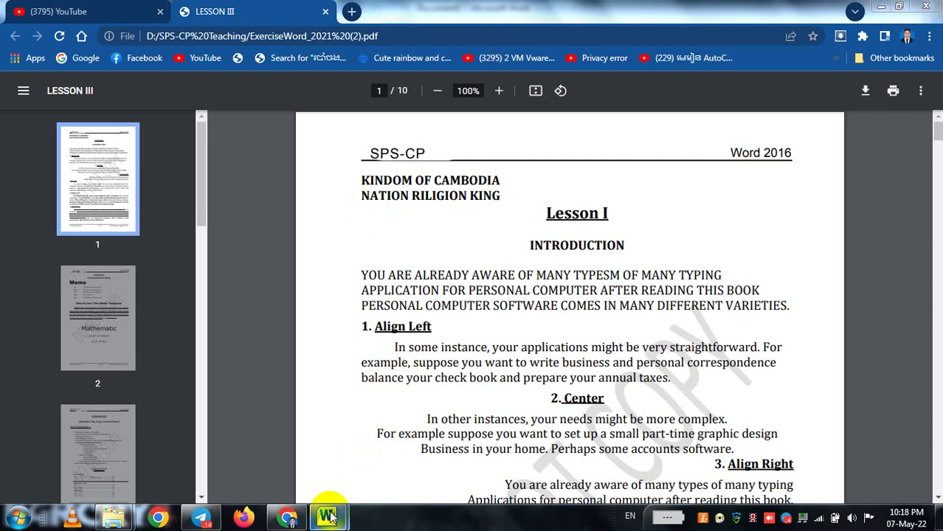
click(385, 453)
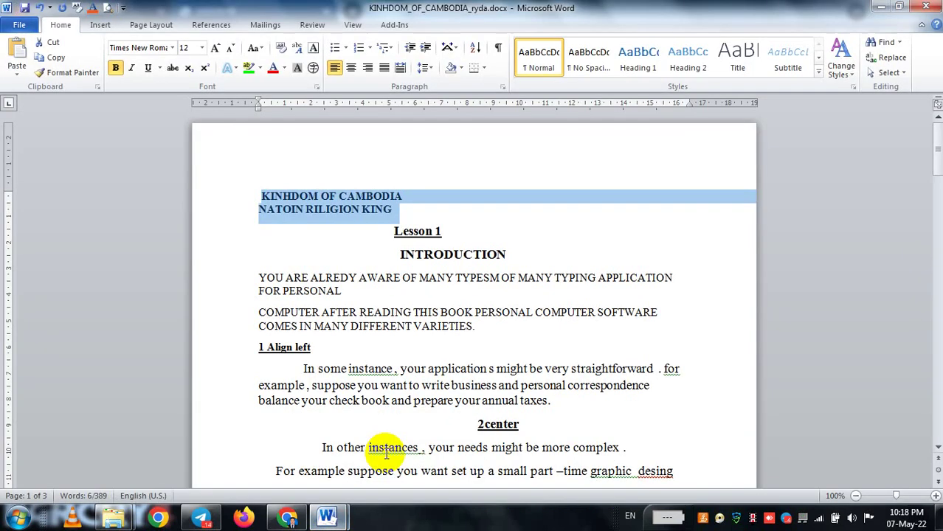
click(326, 518)
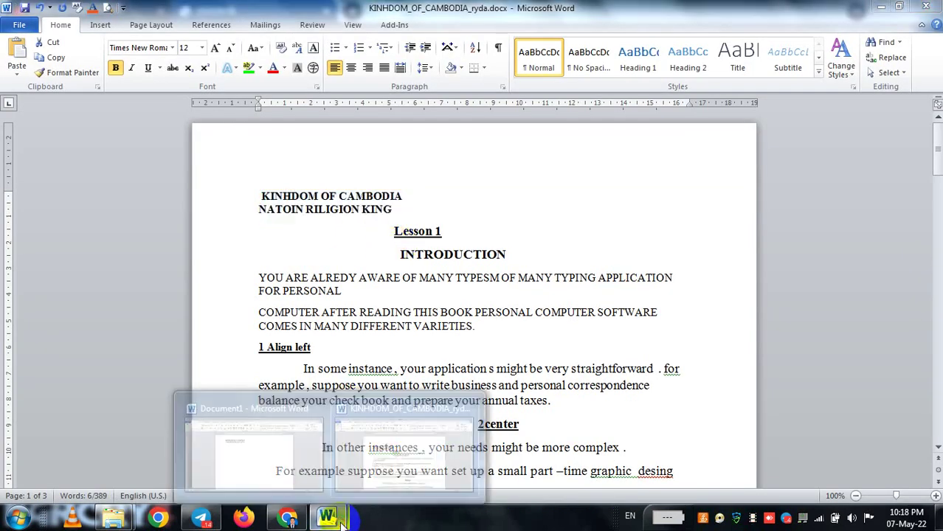
click(256, 448)
click(350, 152)
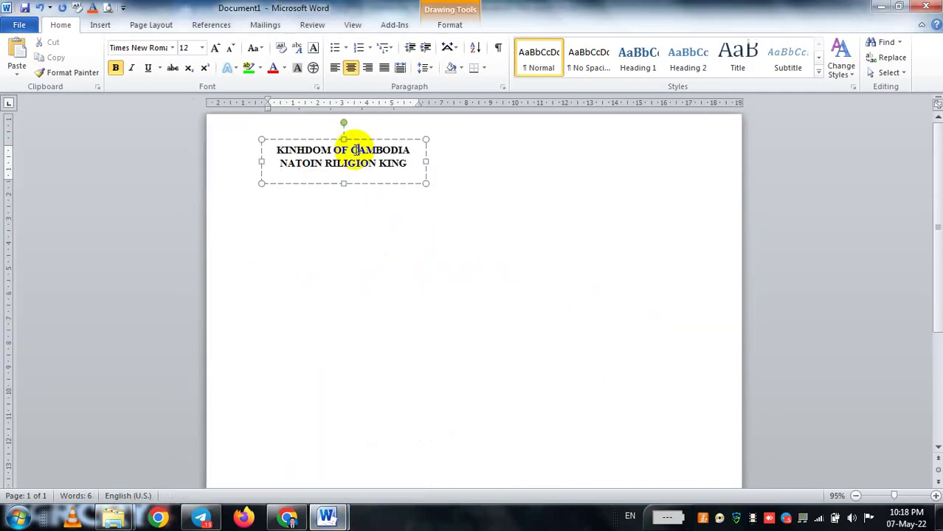
Step: Nudge the heading box three steps left and four steps up with the arrow keys
click(382, 183)
key(Left)
key(Left)
key(Left)
key(Left)
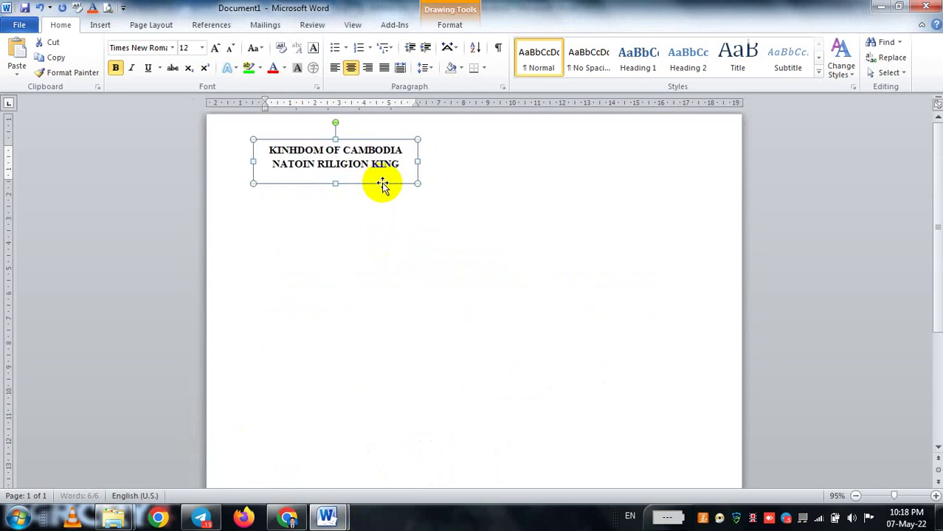
key(Left)
key(Left)
key(Left)
key(Left)
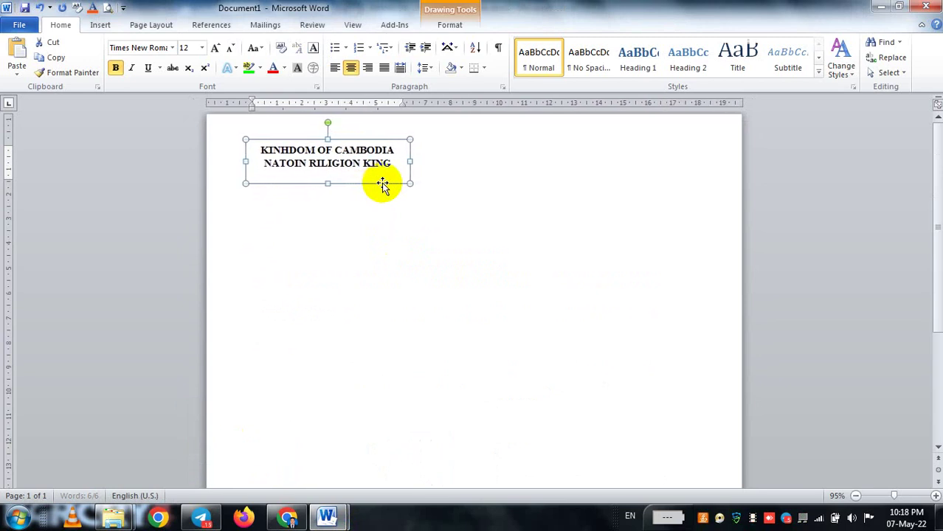
key(Up)
key(Up)
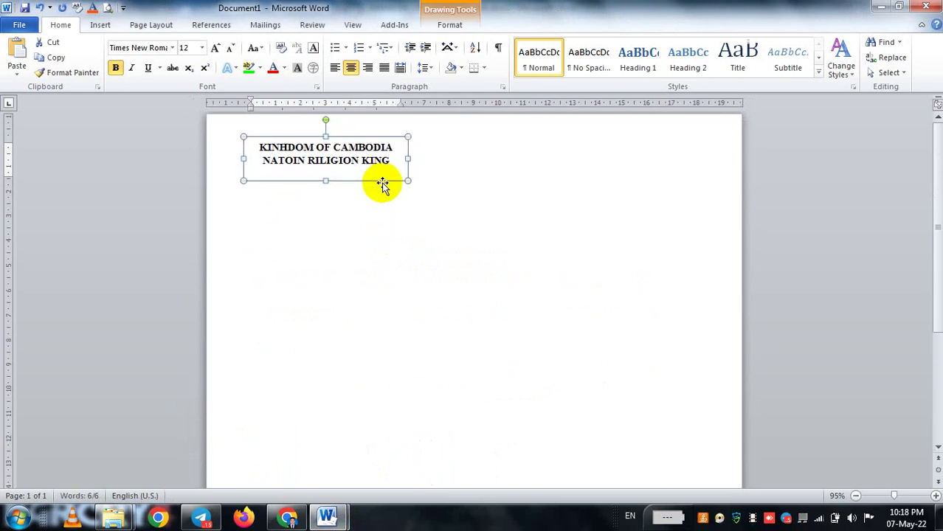
key(Up)
key(Up)
key(Up)
key(Up)
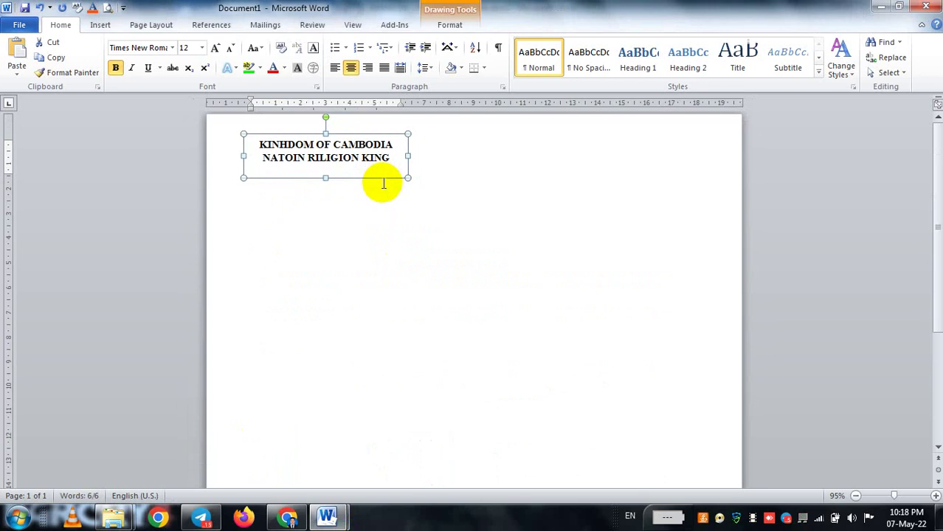
key(Left)
key(Left)
key(Left)
key(Left)
key(Left)
key(Left)
key(Up)
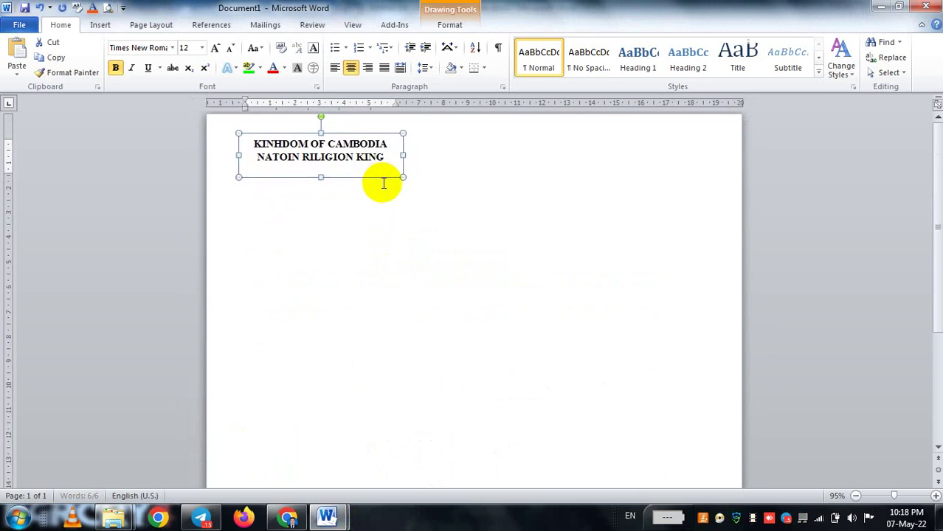
key(Up)
key(Up)
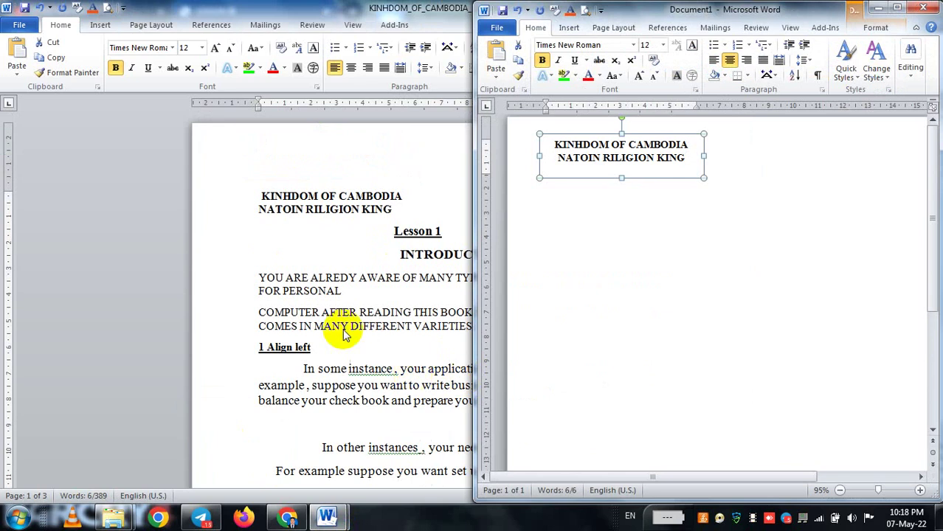
Step: Review the lesson PDF, then restore Document1 maximized and click below the title box
key(super+Down)
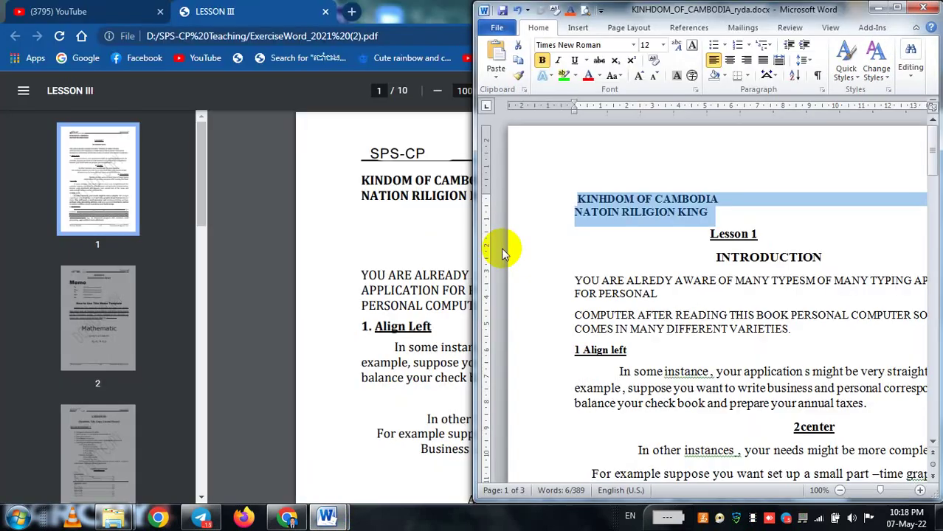
click(358, 141)
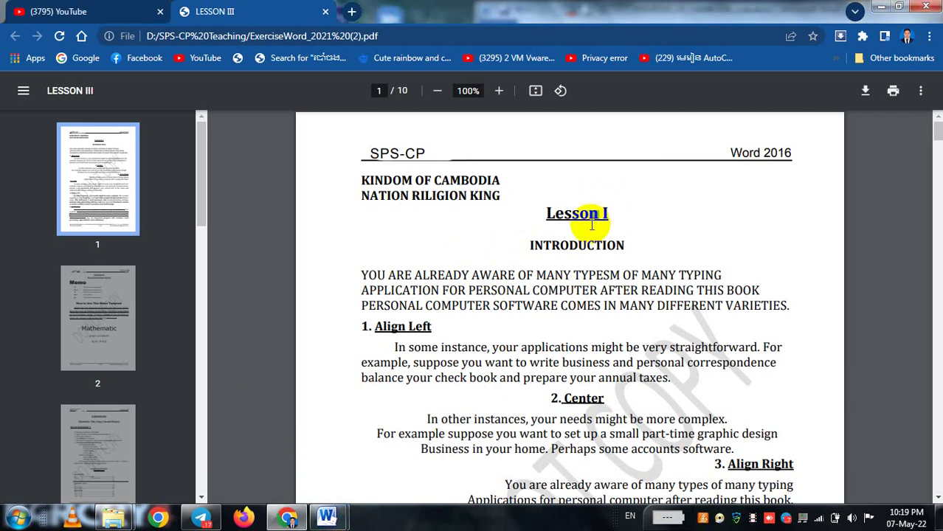
mouse_move(327, 517)
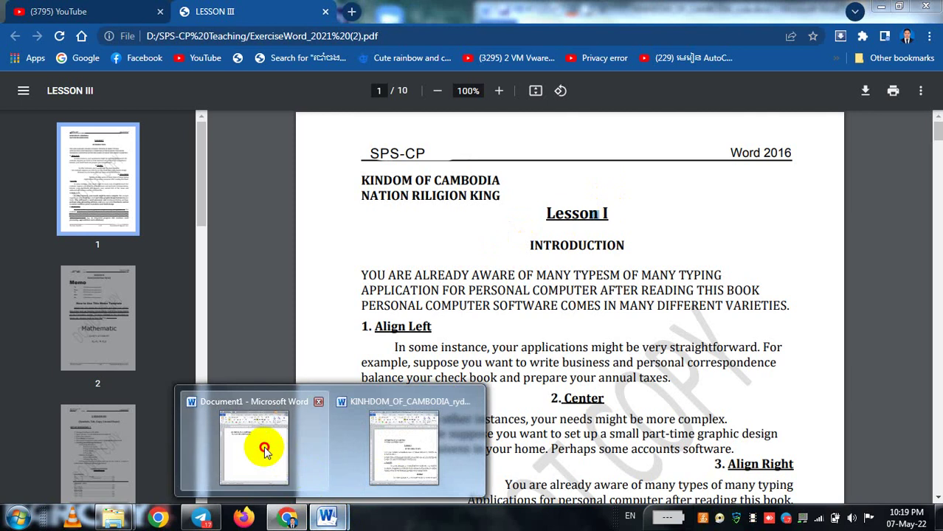
click(258, 446)
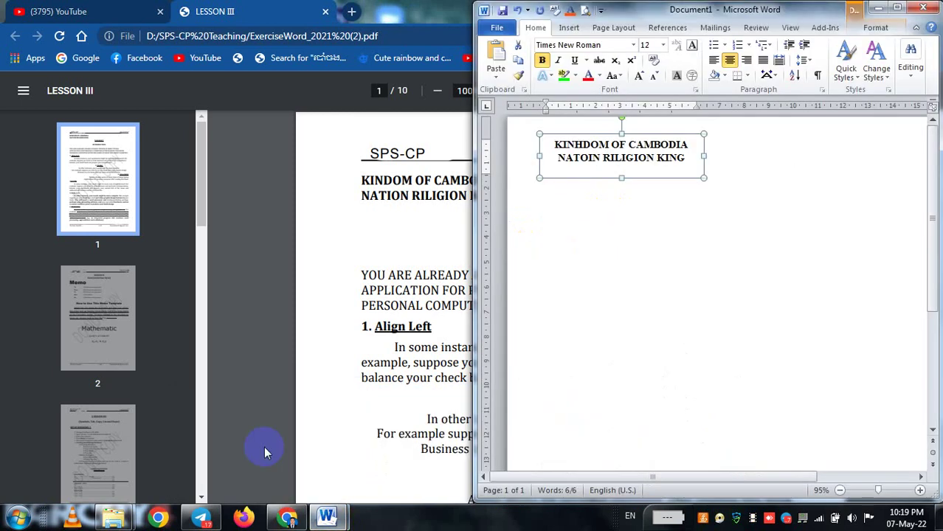
click(896, 8)
click(451, 193)
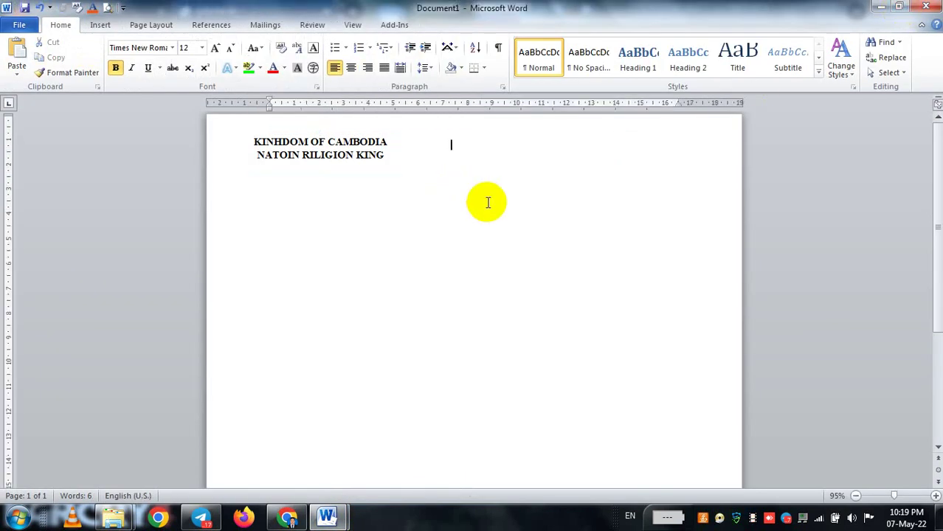
Step: Add a centred empty line below the title and bring up KINHDOM_OF_CAMBODIA_ryda.docx
key(Return)
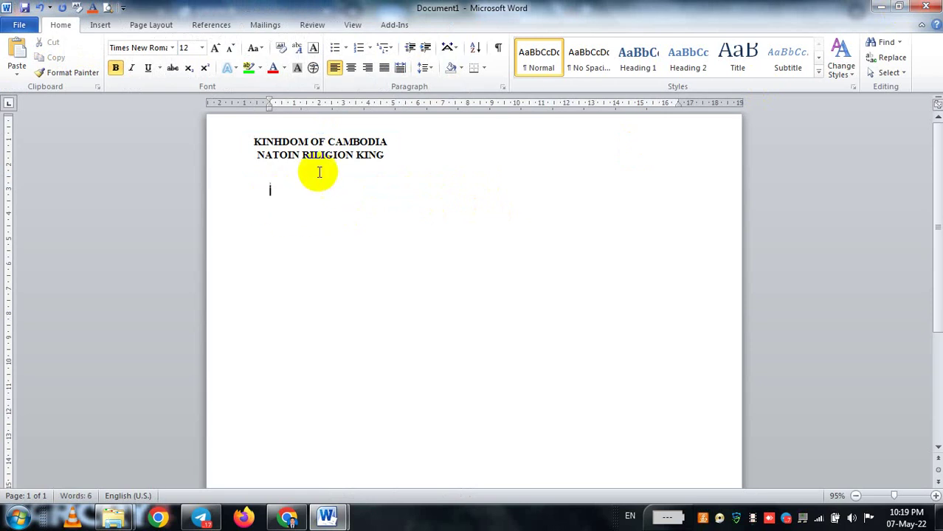
click(352, 68)
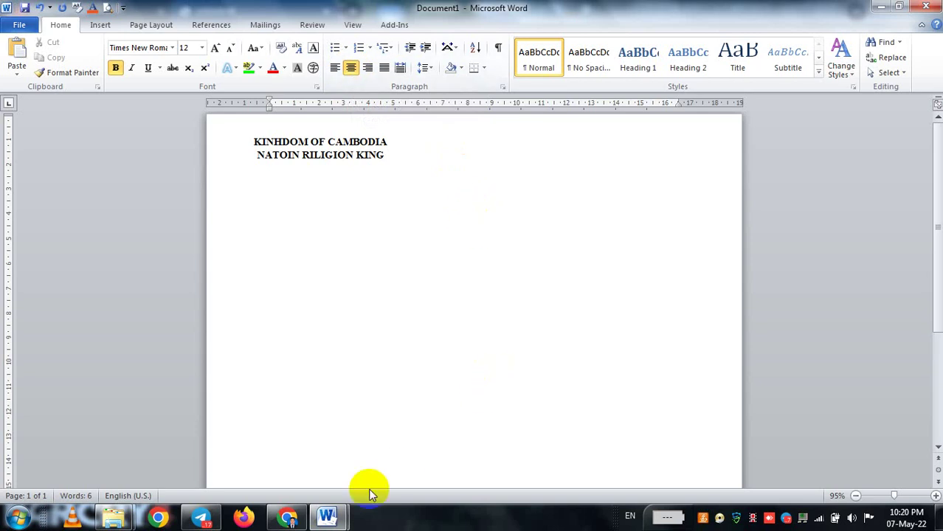
click(326, 520)
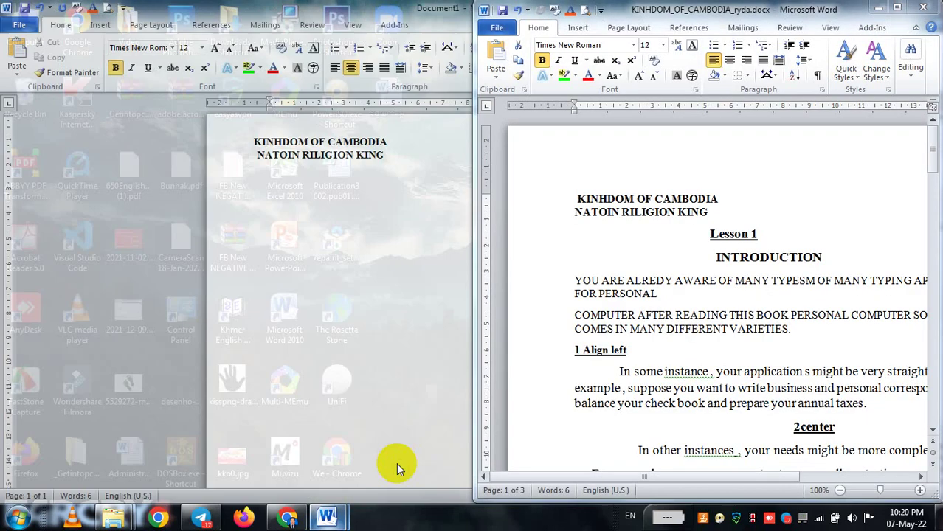
mouse_move(327, 517)
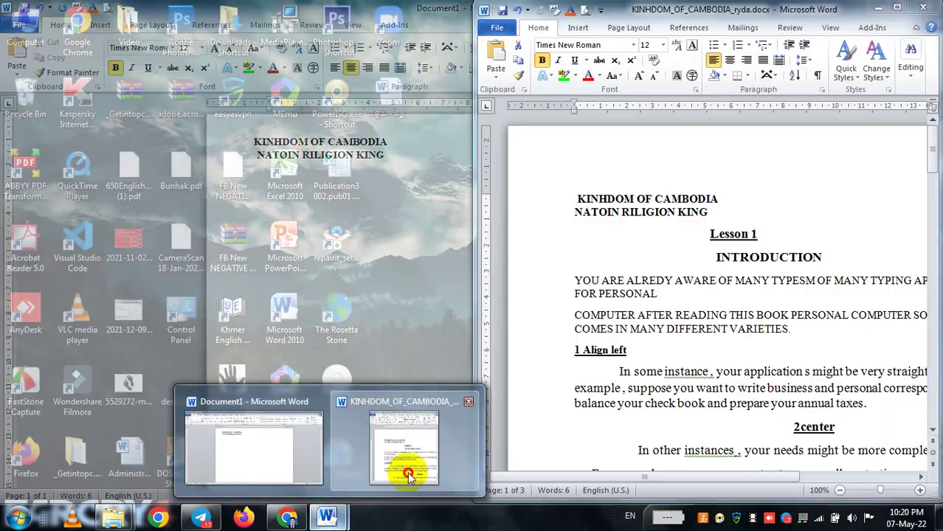
click(407, 475)
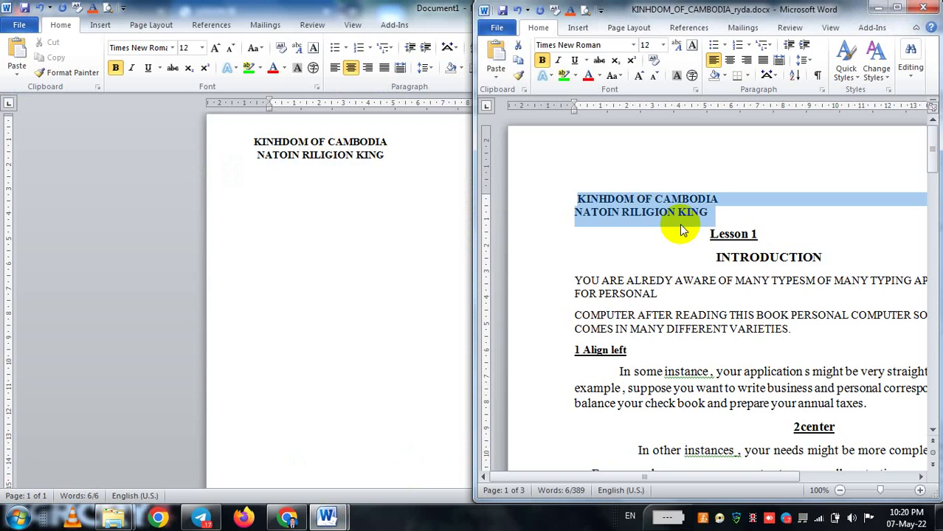
Step: Maximize the reference document, copy 'Lesson 1' with its underline removed, and return to Document1
click(895, 9)
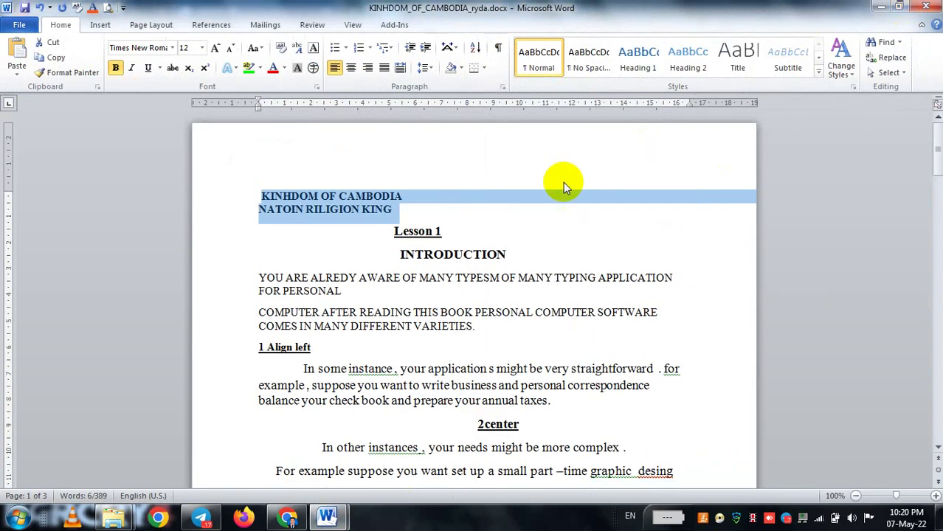
click(441, 255)
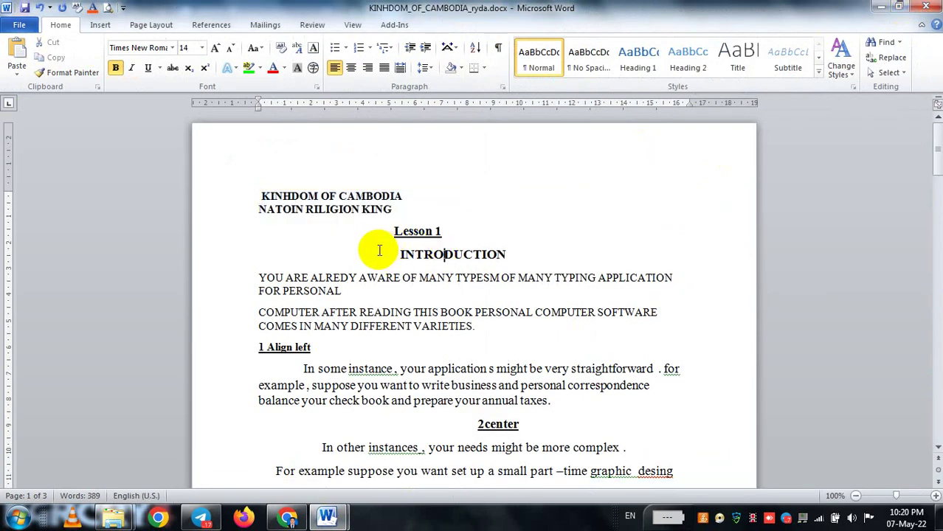
click(393, 232)
drag(393, 232, 440, 233)
key(ctrl+c)
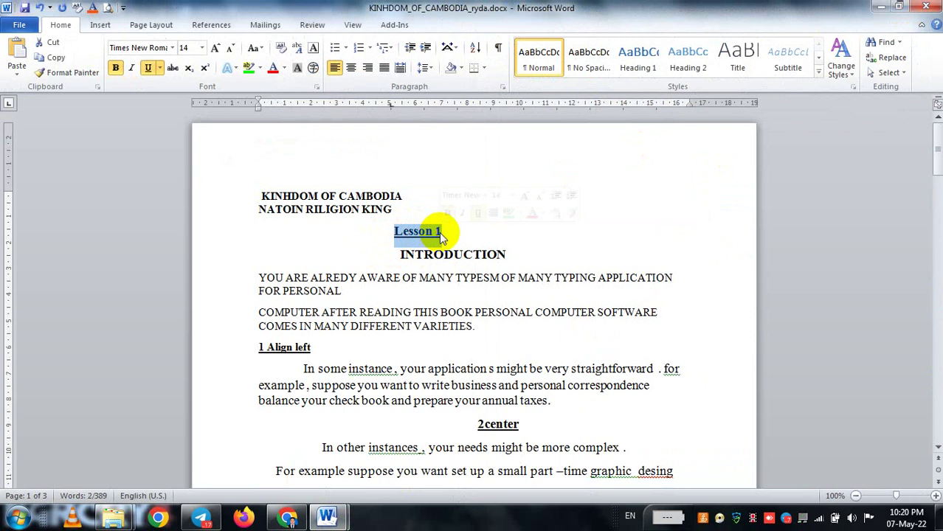
click(148, 68)
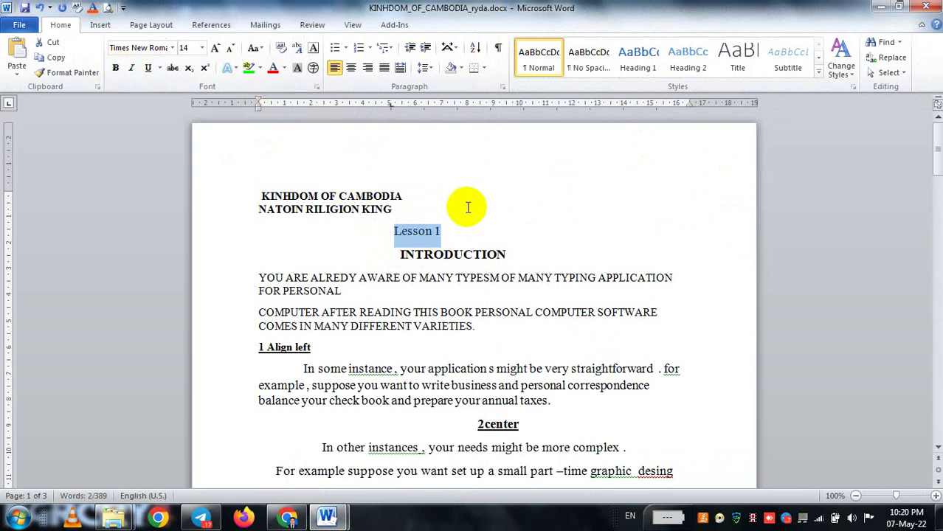
click(330, 517)
click(295, 450)
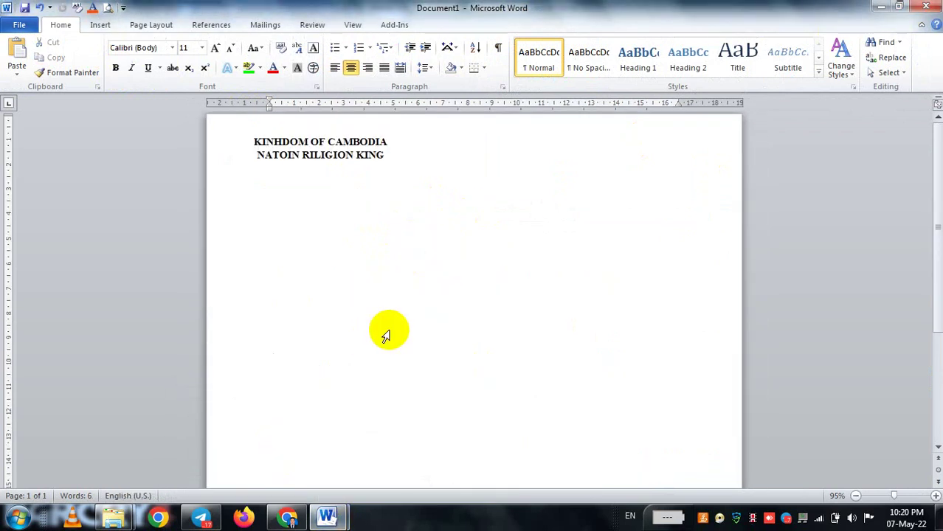
Step: Paste 'Lesson 1' on the centred line and change the 1 to I, giving 'Lesson I'
key(ctrl+v)
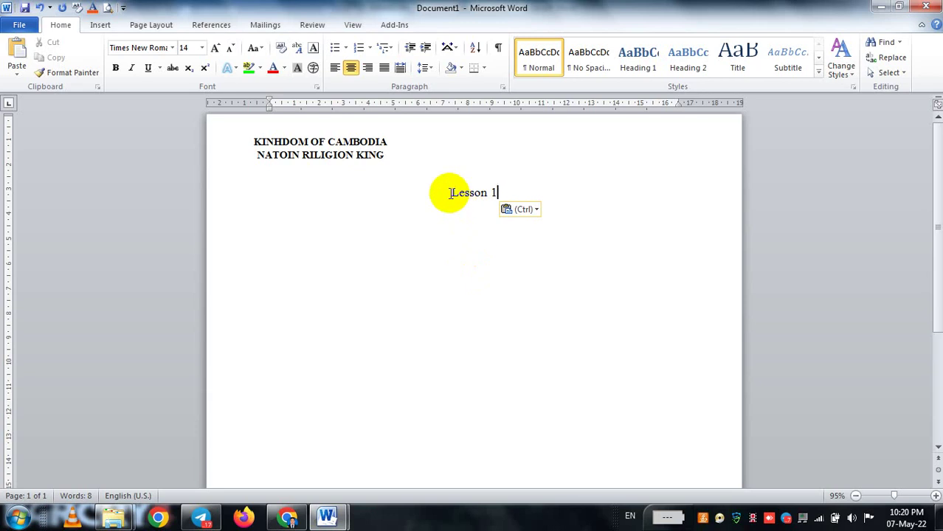
click(476, 227)
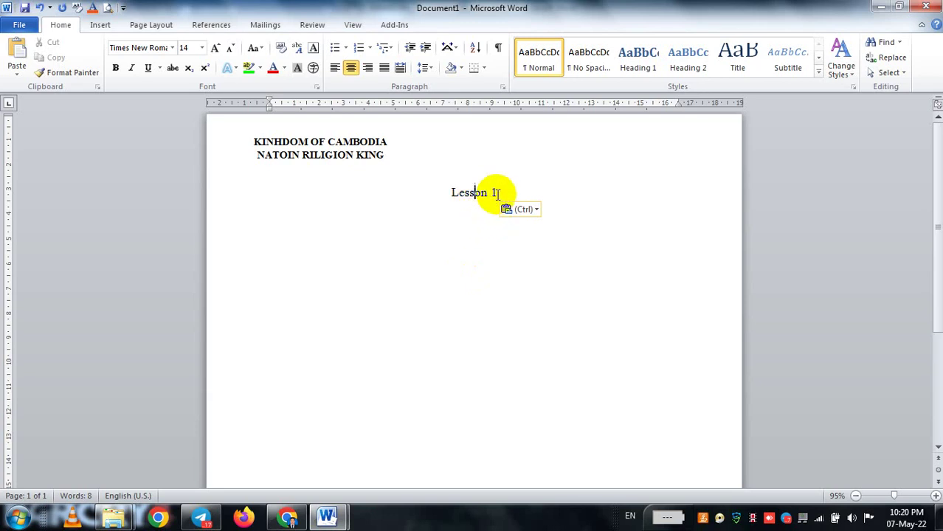
click(498, 193)
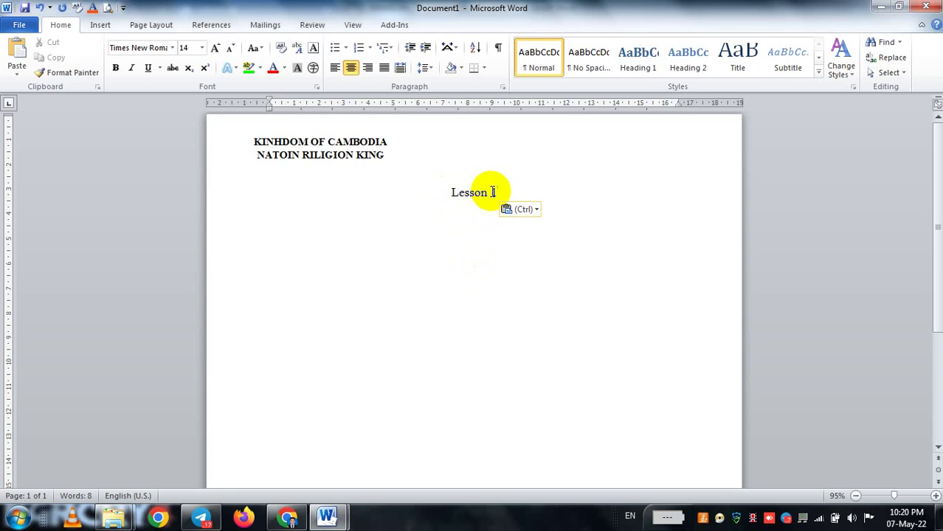
key(BackSpace)
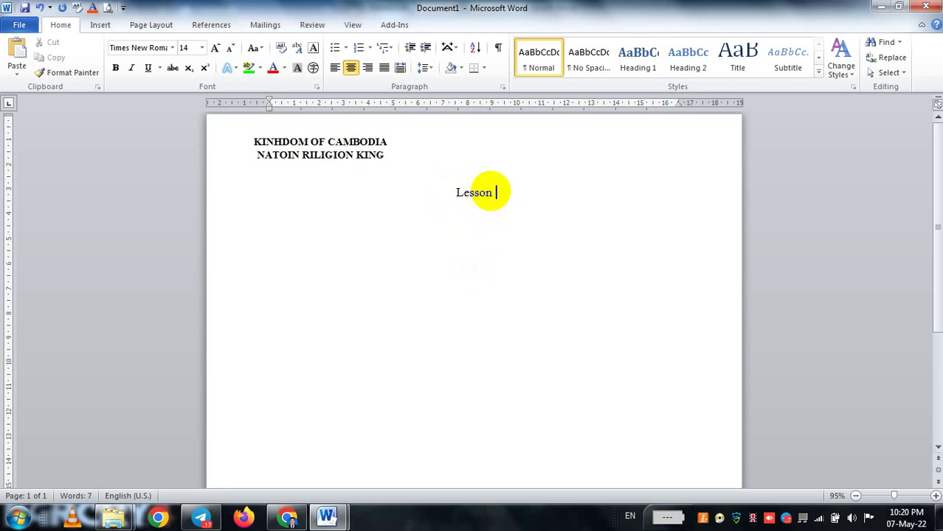
text(I)
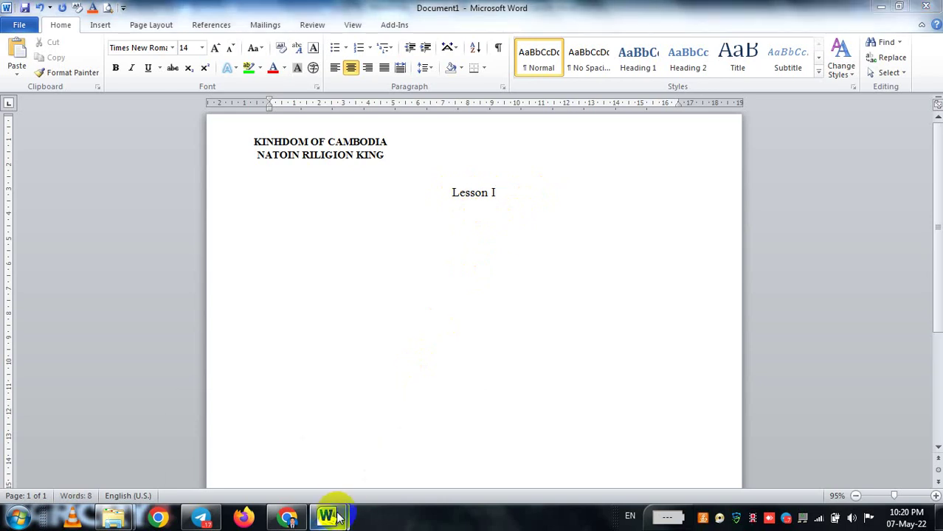
Step: Check the Lesson I heading in the lesson PDF in Chrome, then go back to Document1
click(295, 519)
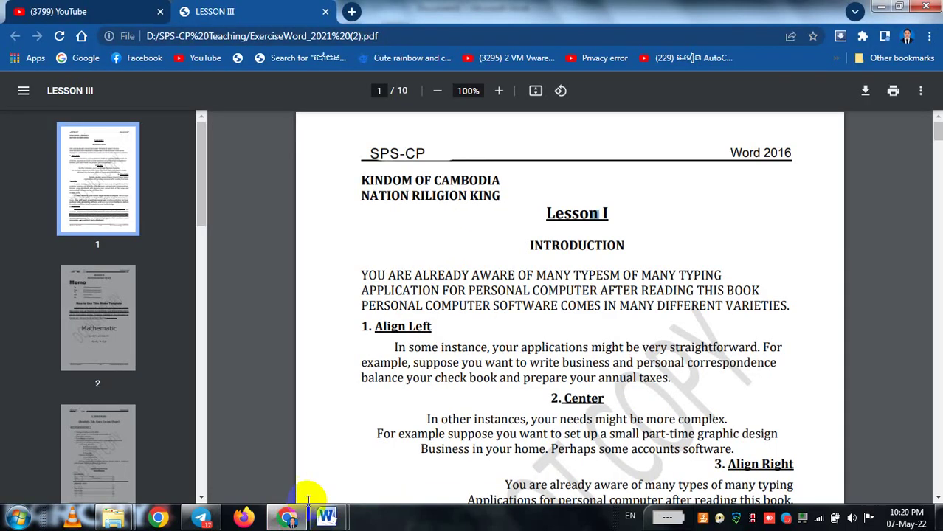
click(571, 213)
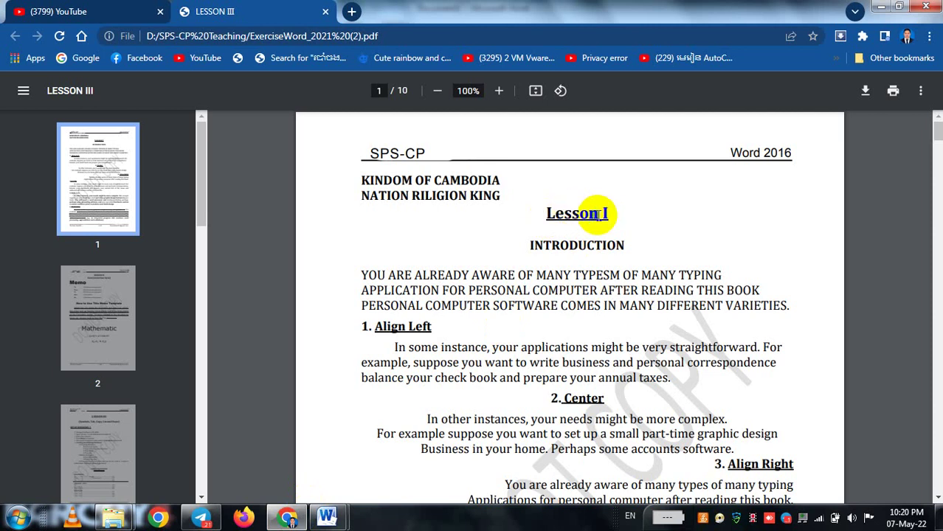
drag(596, 214, 603, 214)
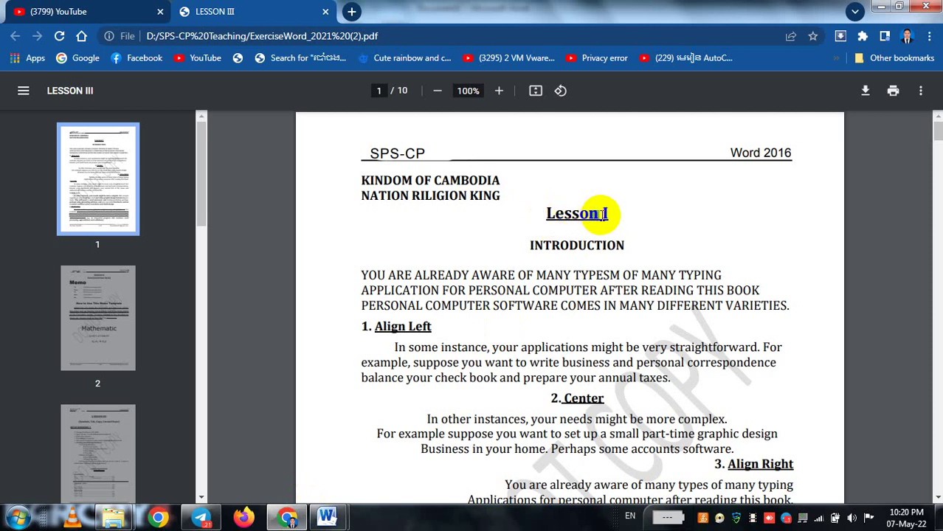
click(564, 222)
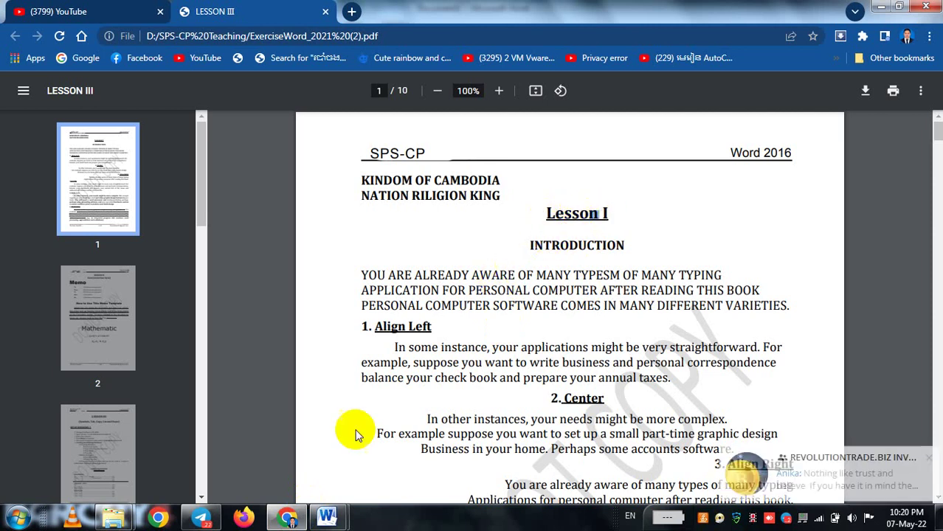
click(328, 516)
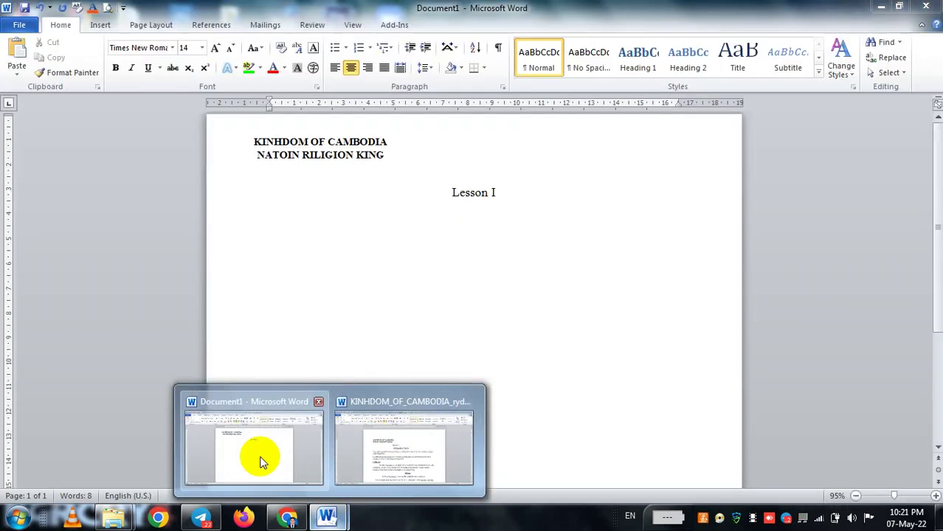
click(259, 457)
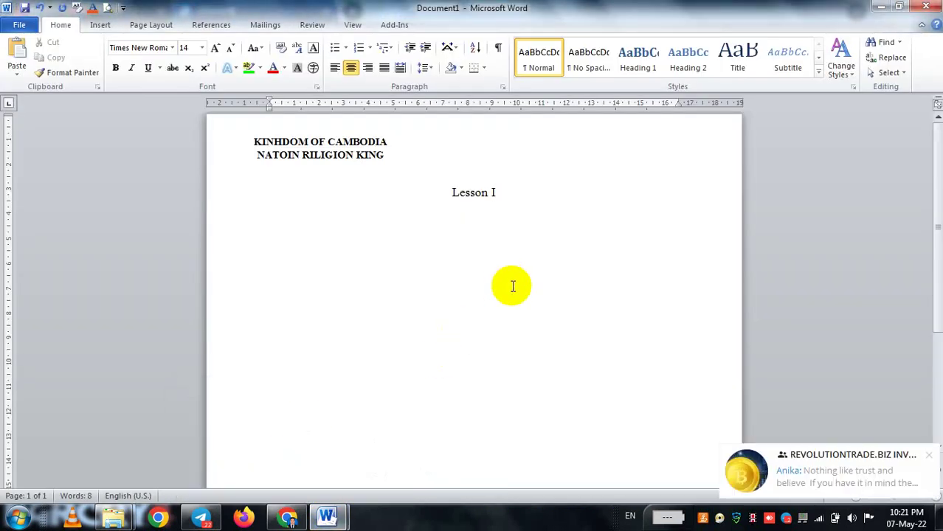
Step: Select the 'Lesson I' heading and apply Bold and Underline to it
click(504, 192)
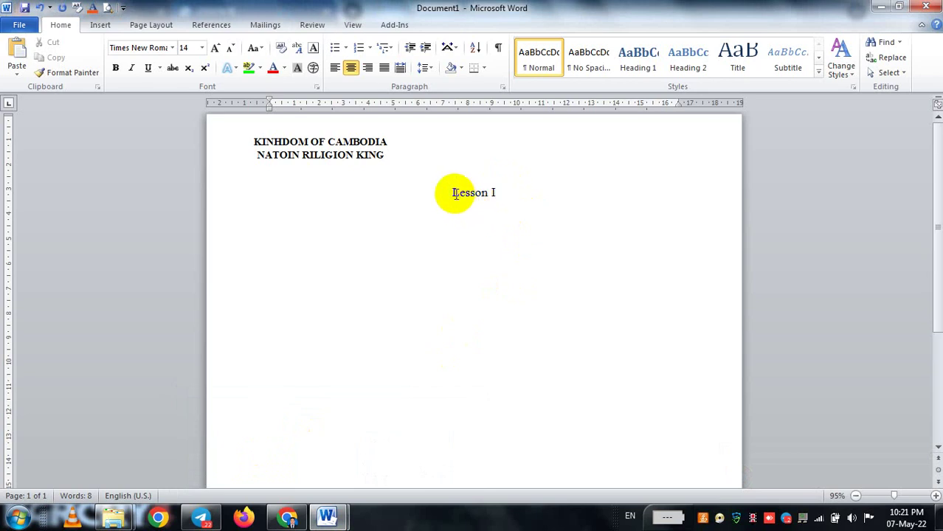
drag(449, 193, 495, 194)
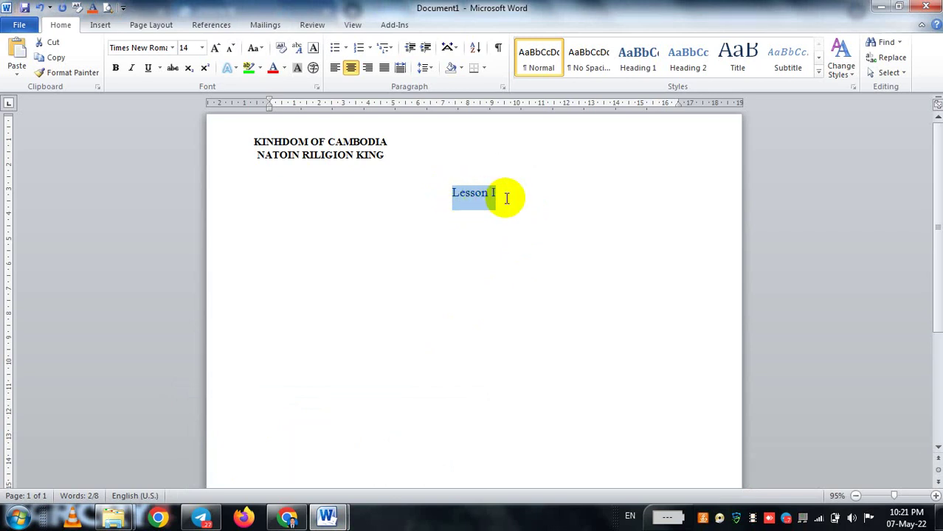
click(506, 197)
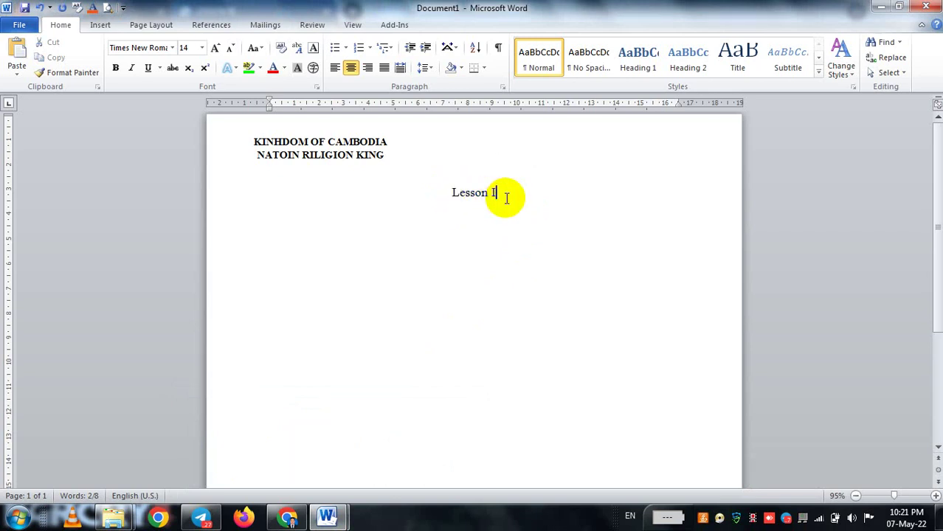
click(451, 193)
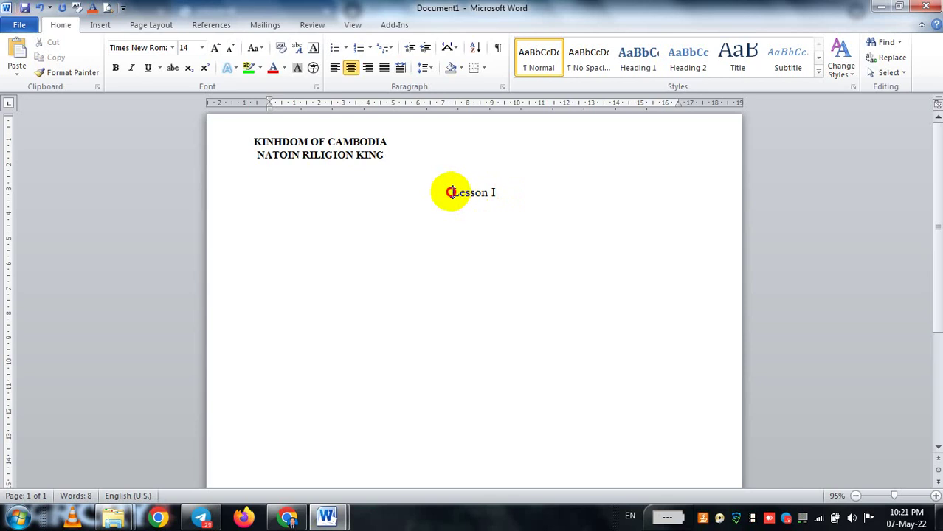
drag(451, 193, 471, 193)
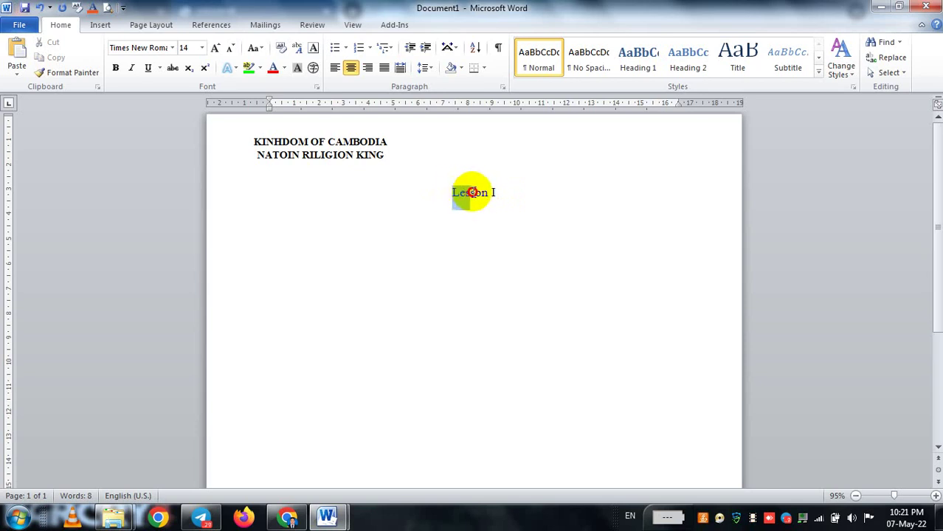
drag(470, 192, 493, 194)
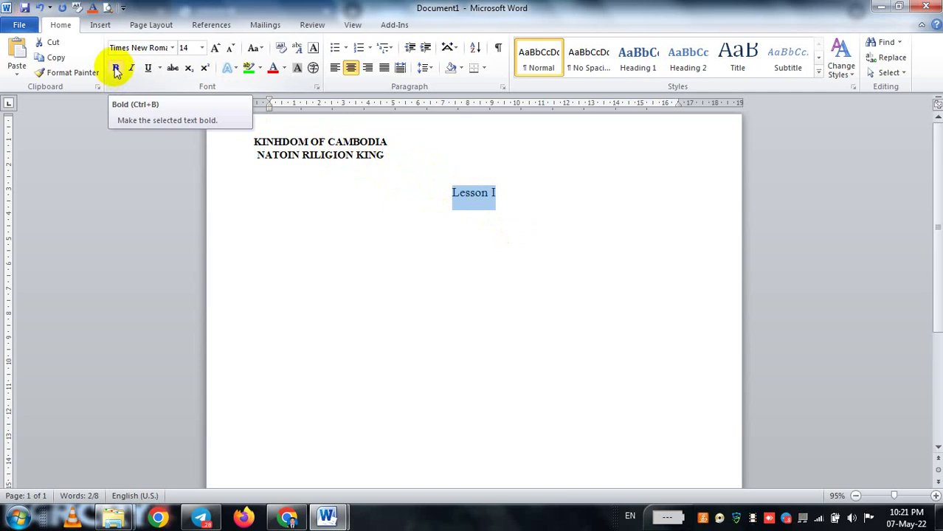
click(116, 68)
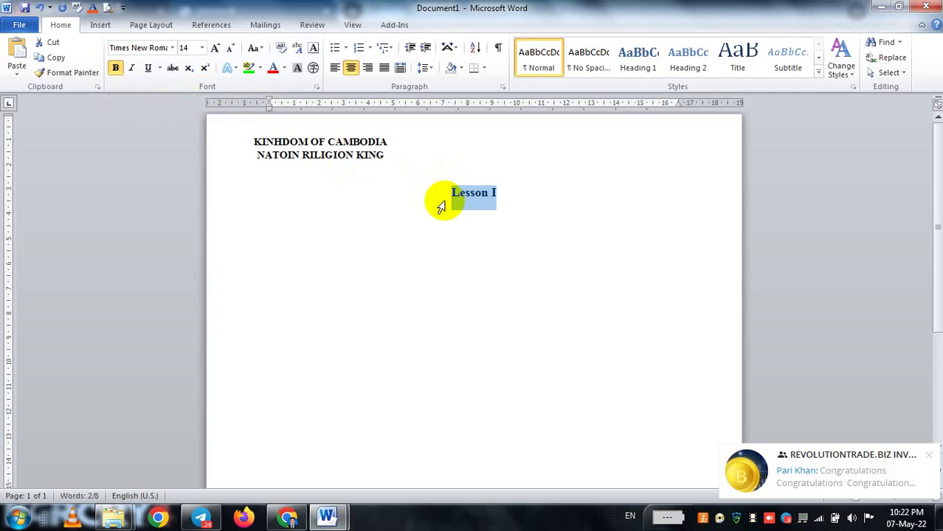
click(149, 69)
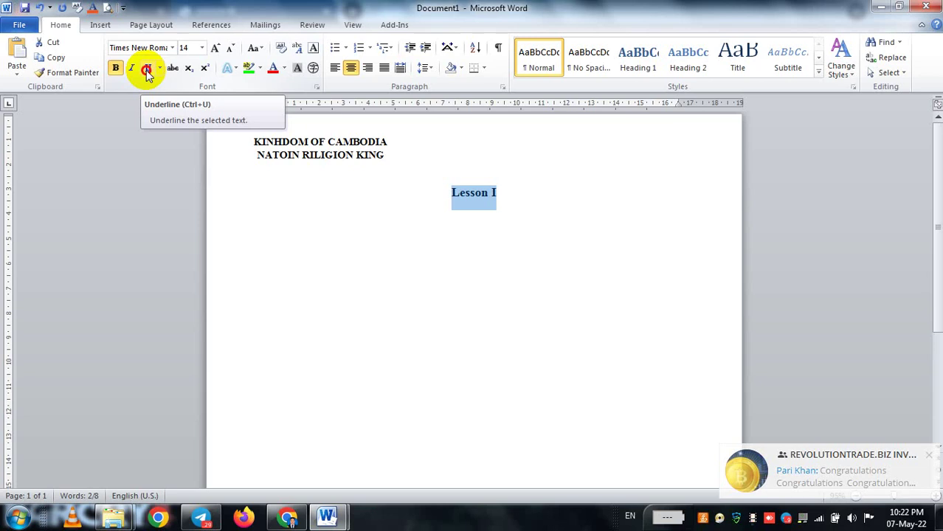
click(511, 188)
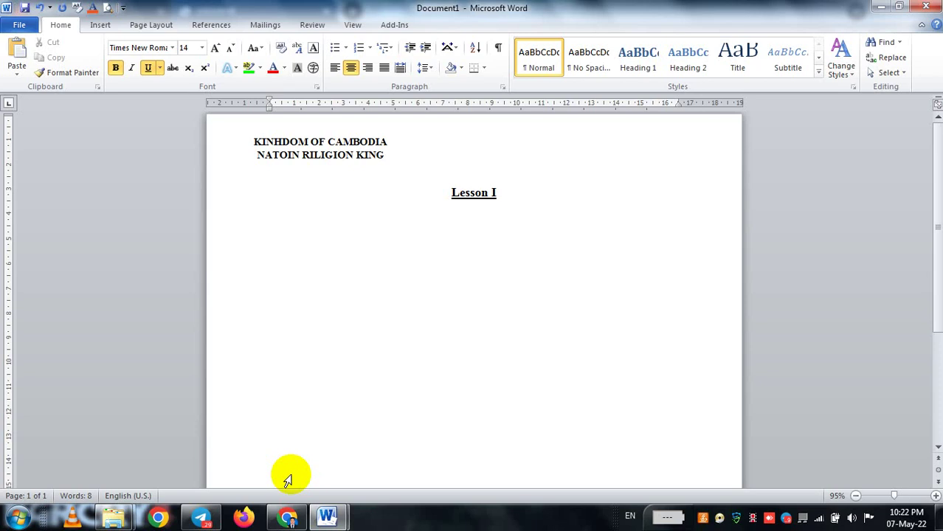
click(288, 516)
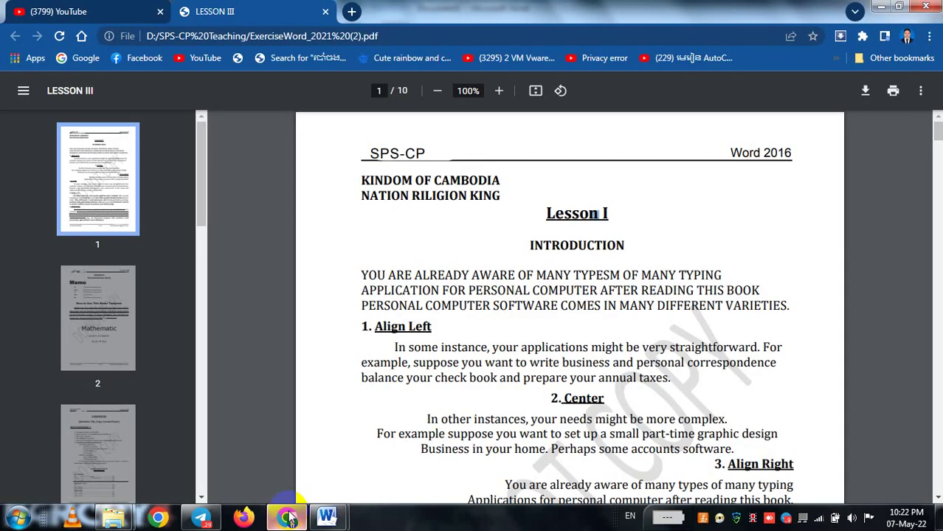
double_click(558, 251)
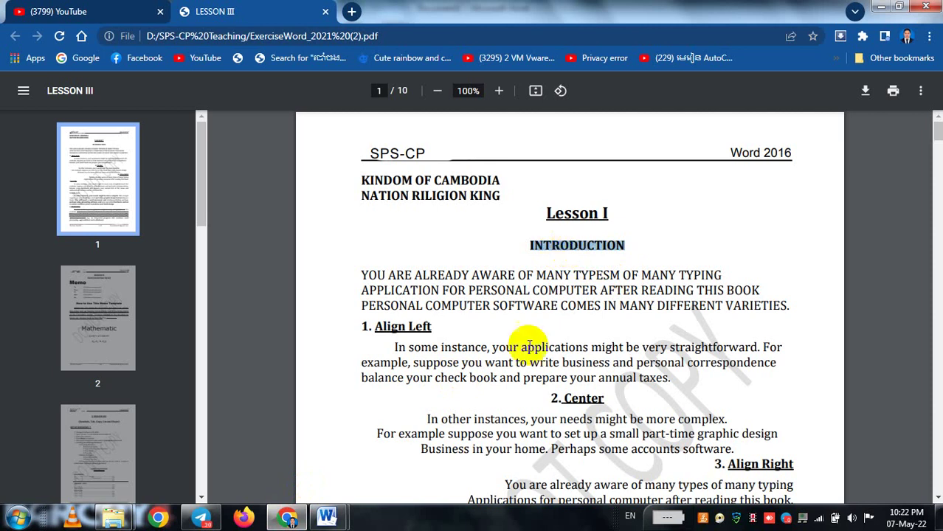
mouse_move(326, 517)
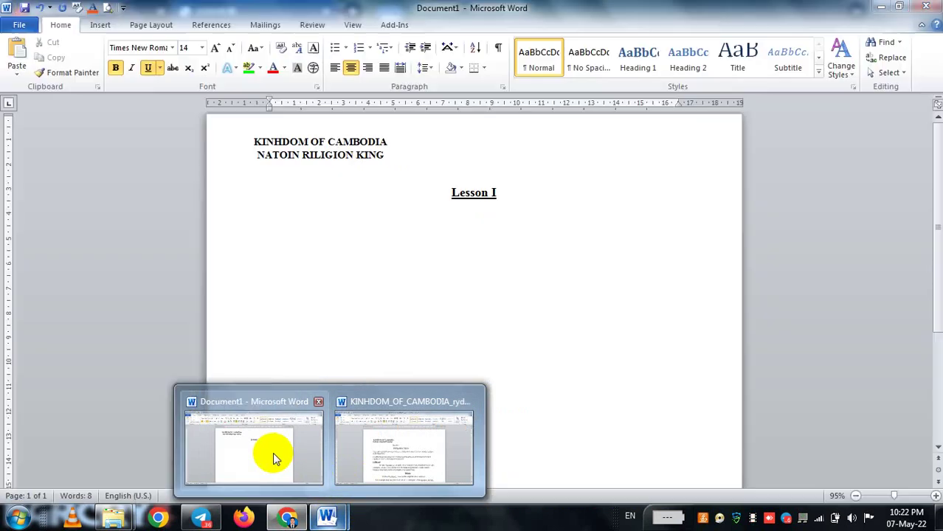
click(272, 452)
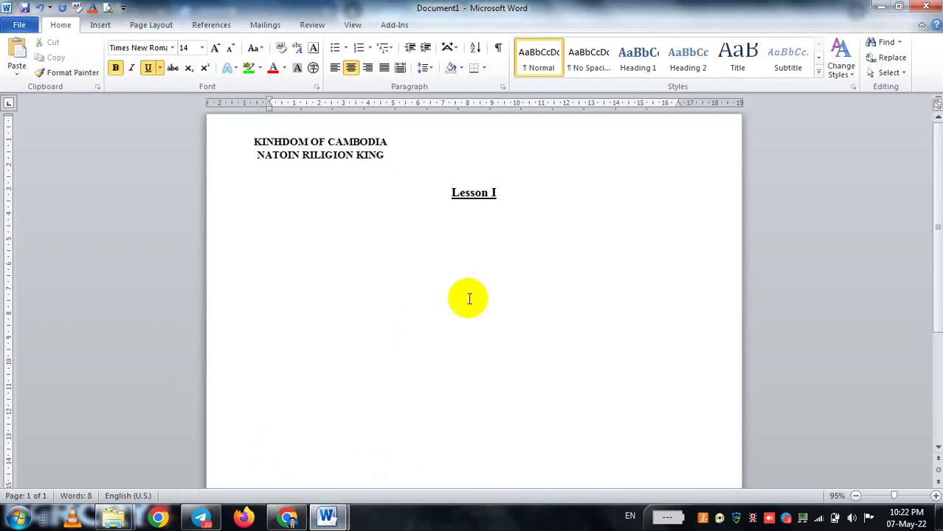
Step: Type a non-underlined INTRODUCTION line under Lesson I, then switch to KINHDOM_OF_CAMBODIA_ryda.docx
click(148, 68)
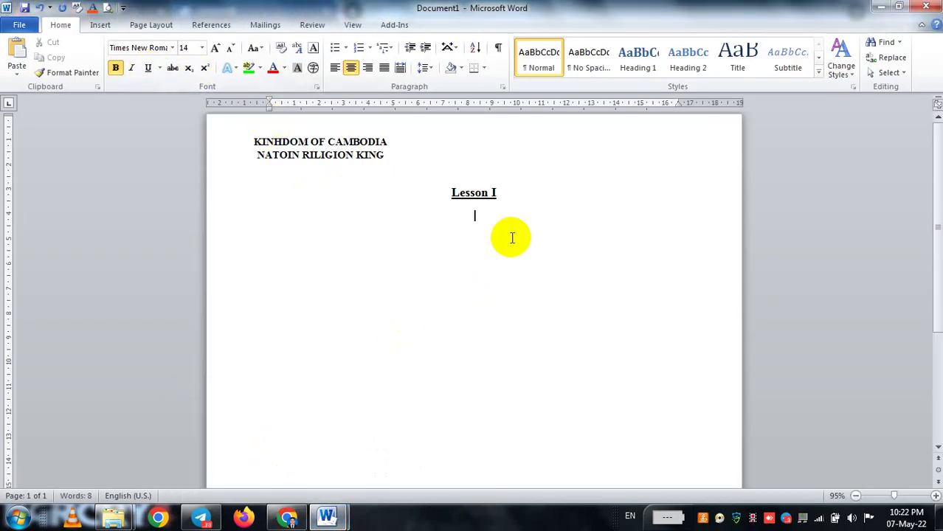
text(I)
text(N)
text(TR)
text(O)
text(DU)
text(CTI)
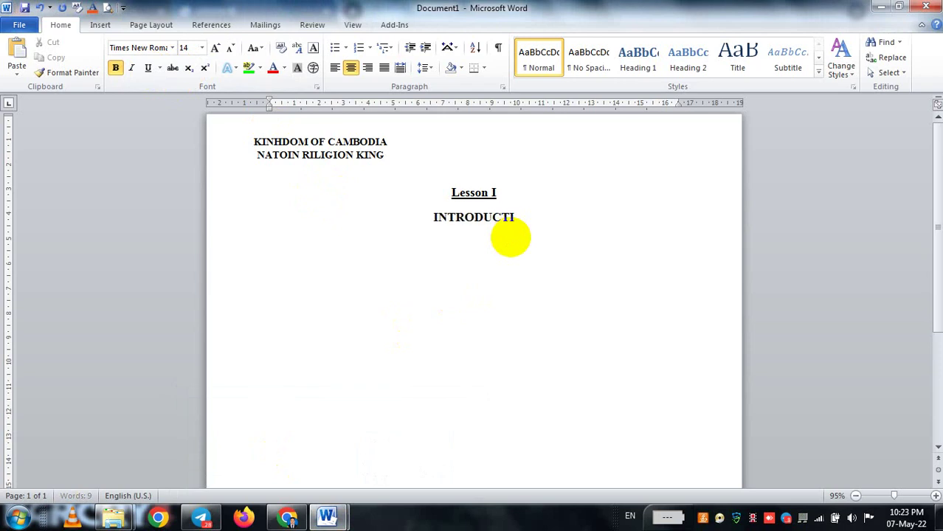
text(ON)
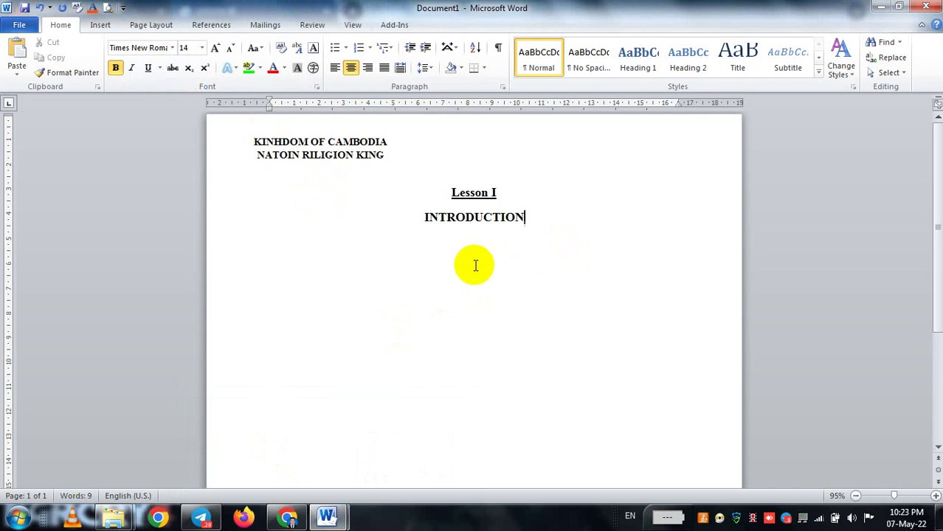
click(475, 217)
text(R)
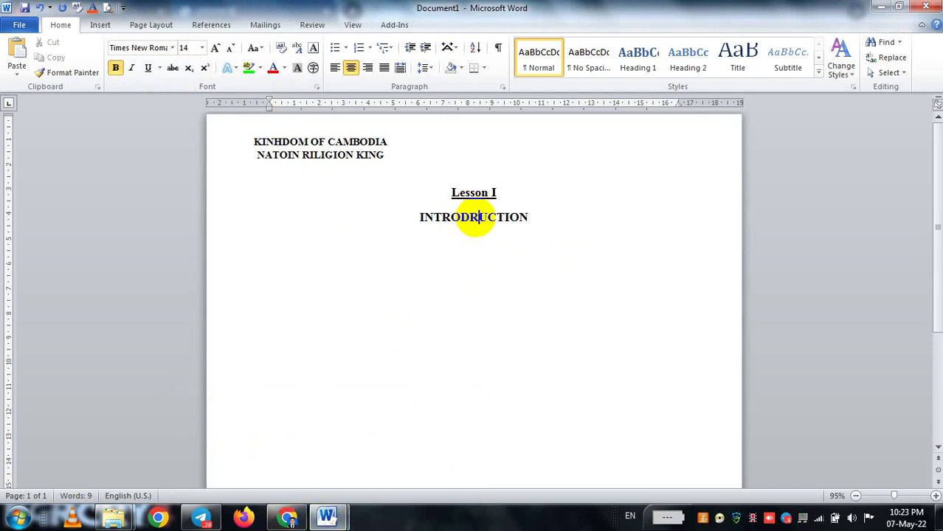
click(554, 214)
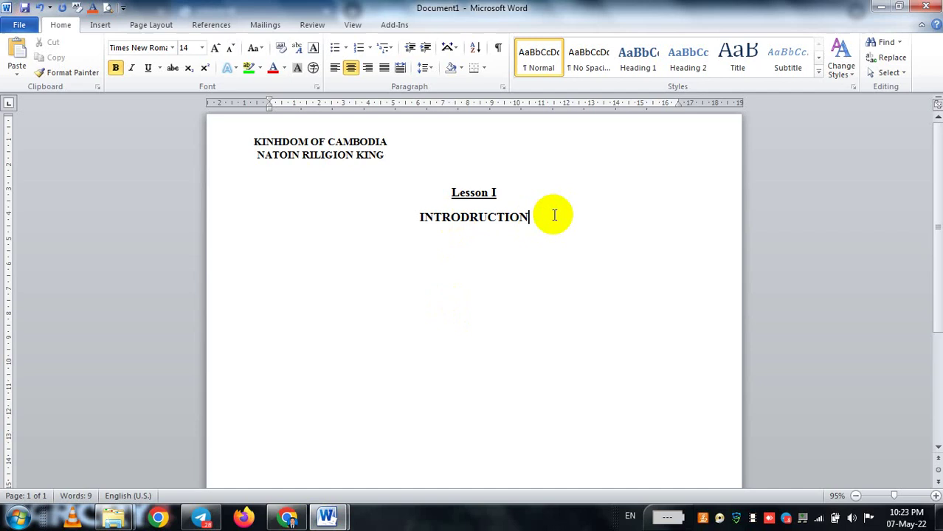
click(328, 515)
click(400, 475)
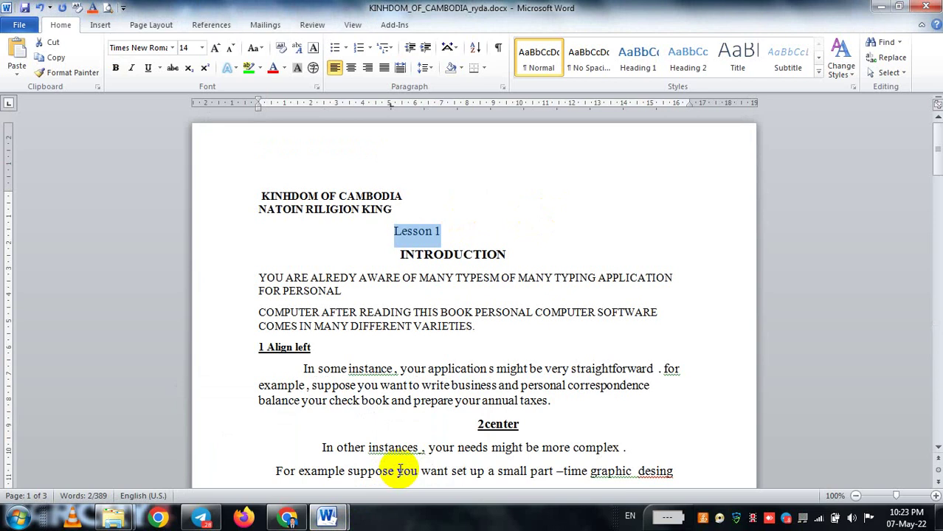
Step: Highlight the INTRODUCTION heading in the ryda reference document, then bring Document1 back to the front
click(398, 470)
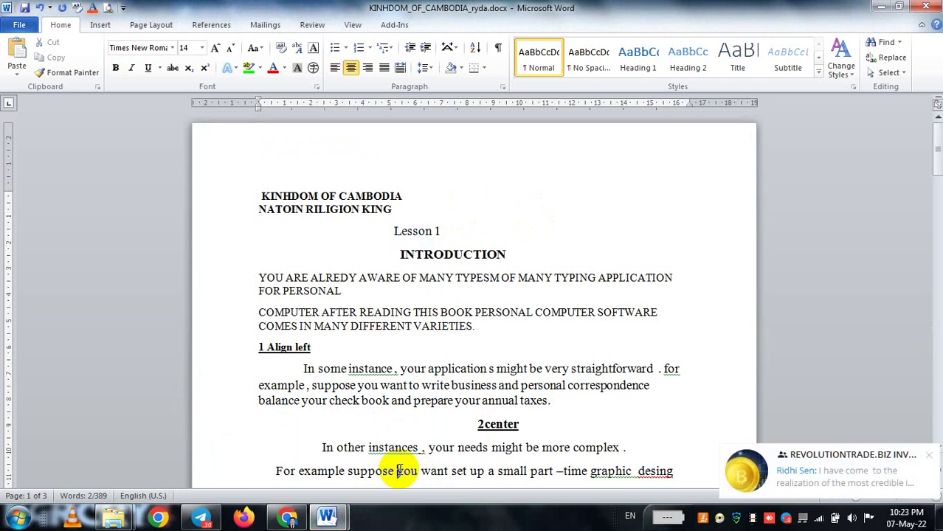
click(335, 519)
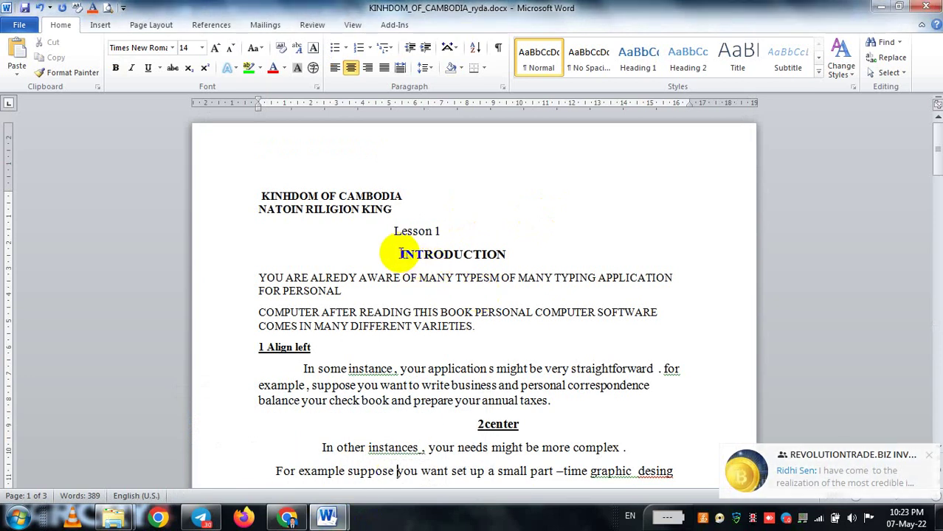
drag(399, 254, 508, 256)
key(ctrl+c)
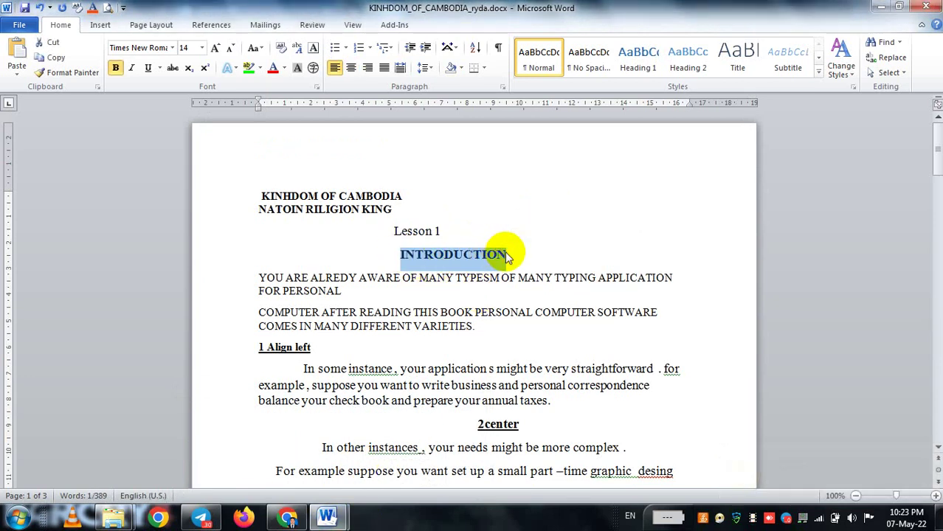
click(327, 518)
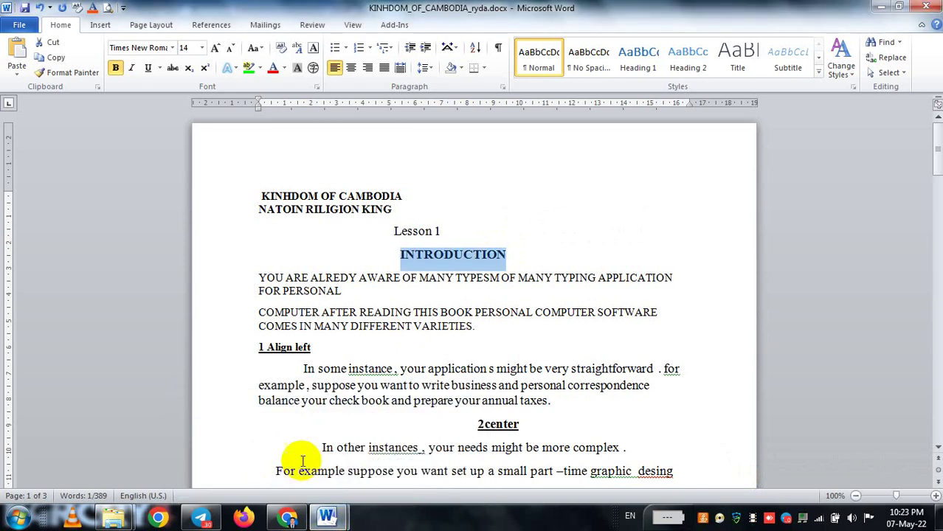
click(332, 510)
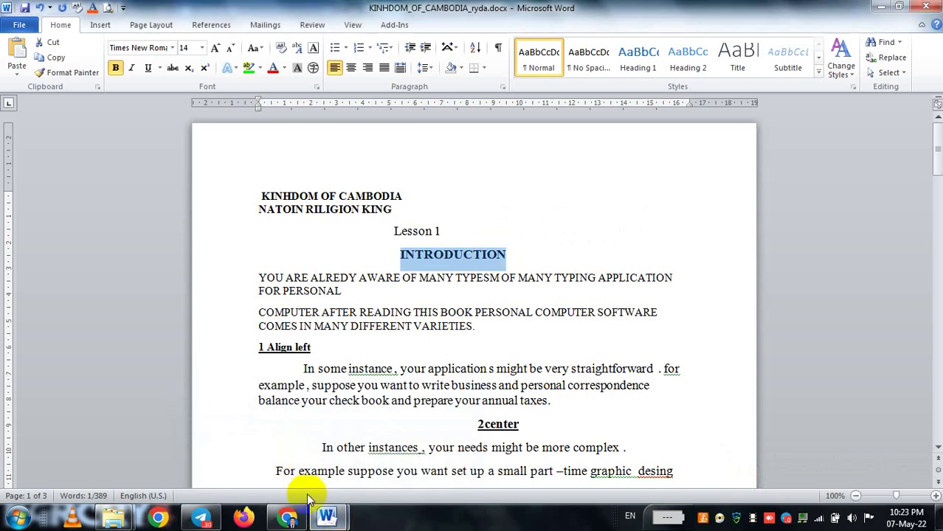
click(330, 518)
click(263, 447)
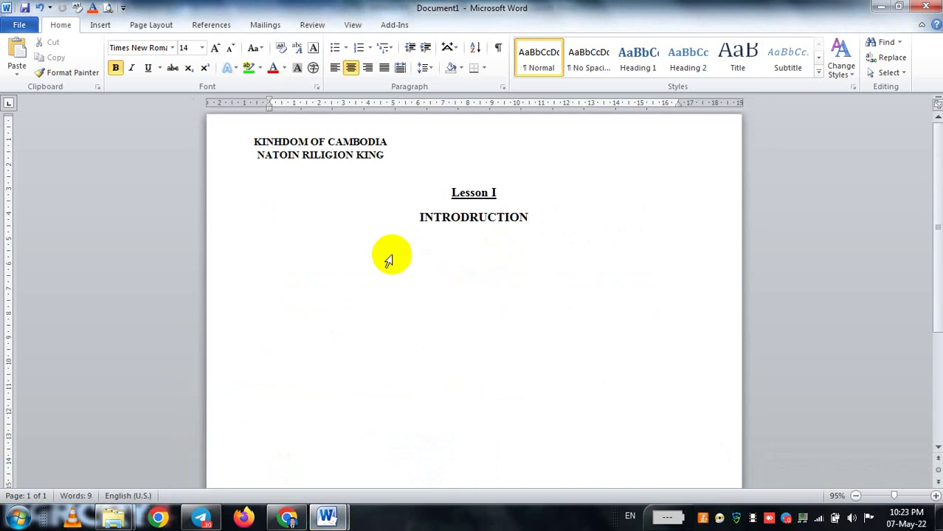
Step: Paste the copied INTRODUCTION over the misspelled INTRODRUCTION heading, undoing accidental deletions
drag(420, 219, 537, 218)
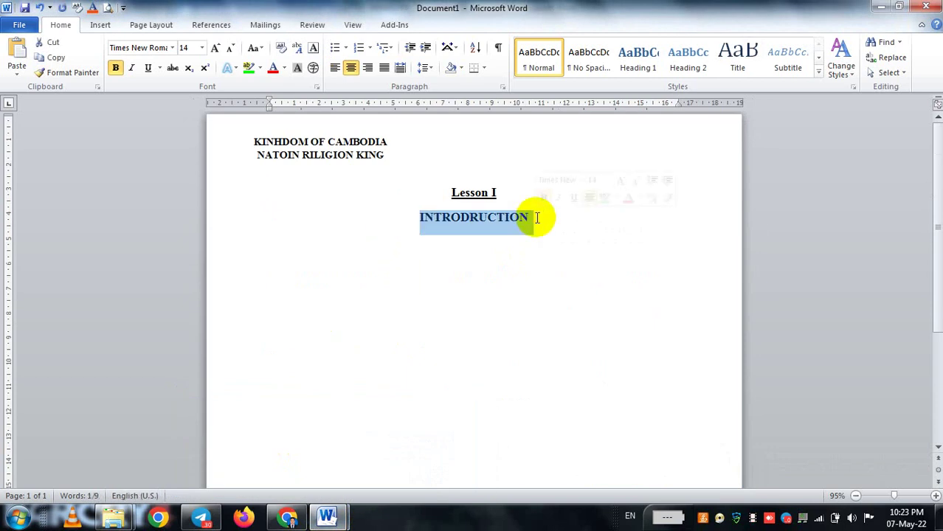
key(ctrl+v)
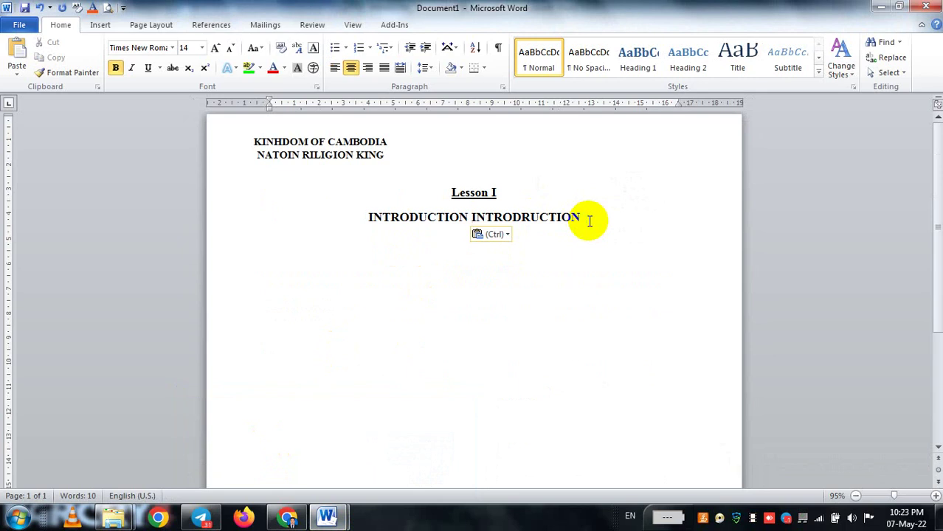
drag(584, 217, 368, 248)
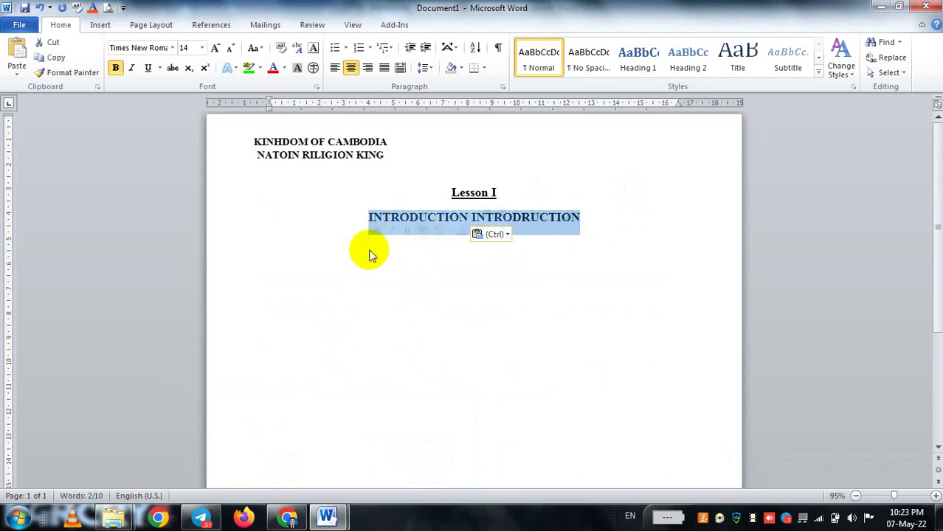
key(Left)
key(ctrl+v)
key(BackSpace)
key(BackSpace)
key(BackSpace)
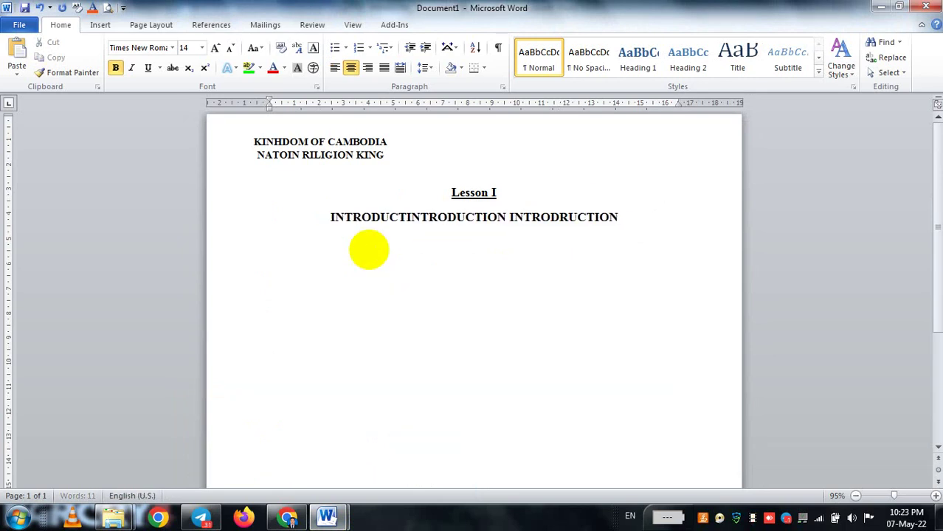
key(BackSpace)
key(BackSpace)
key(BackSpace)
key(BackSpace)
key(BackSpace)
key(BackSpace)
key(BackSpace)
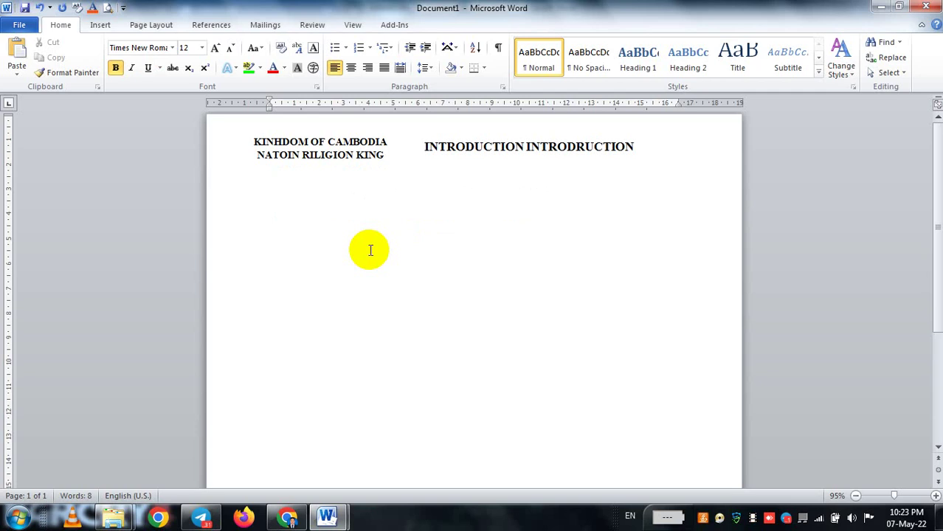
key(ctrl+z)
key(ctrl+z)
key(ctrl+z)
key(ctrl+z)
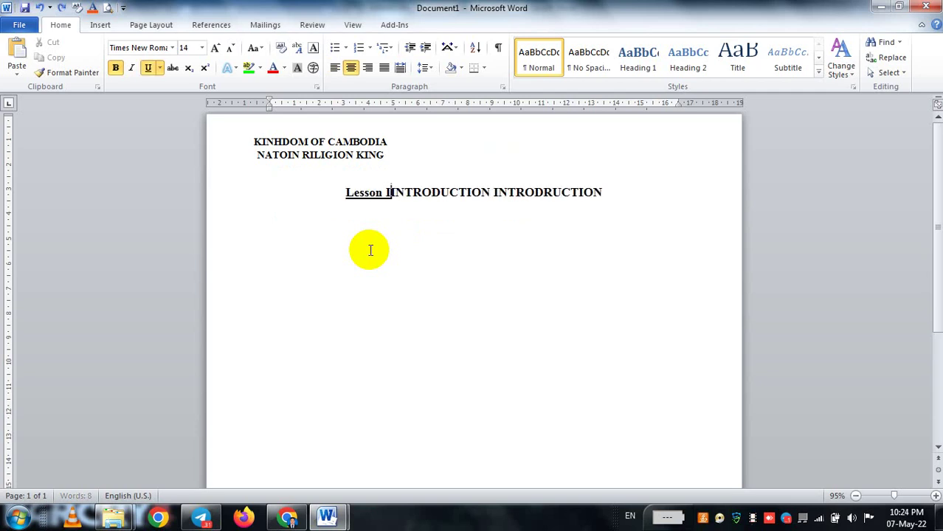
key(ctrl+z)
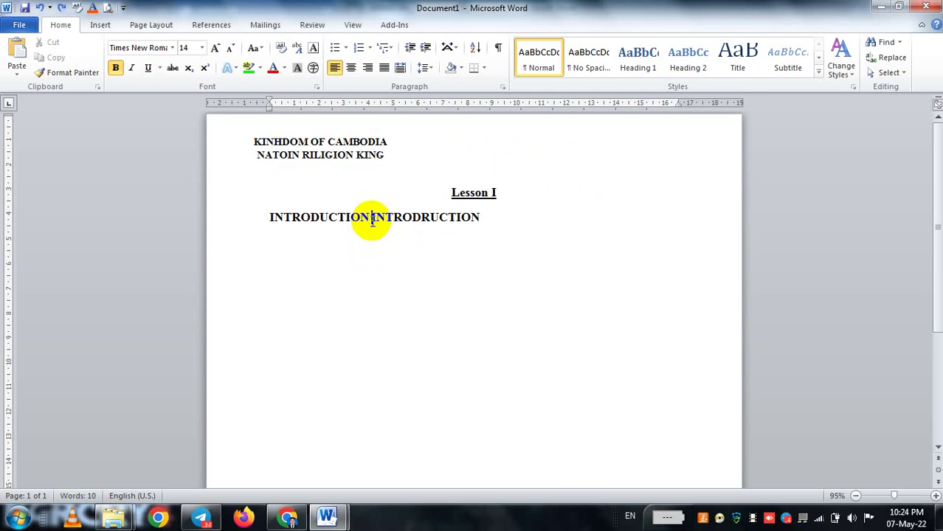
Step: Erase most of the leftover misspelled INTRODRUCTION text after the pasted heading
click(500, 219)
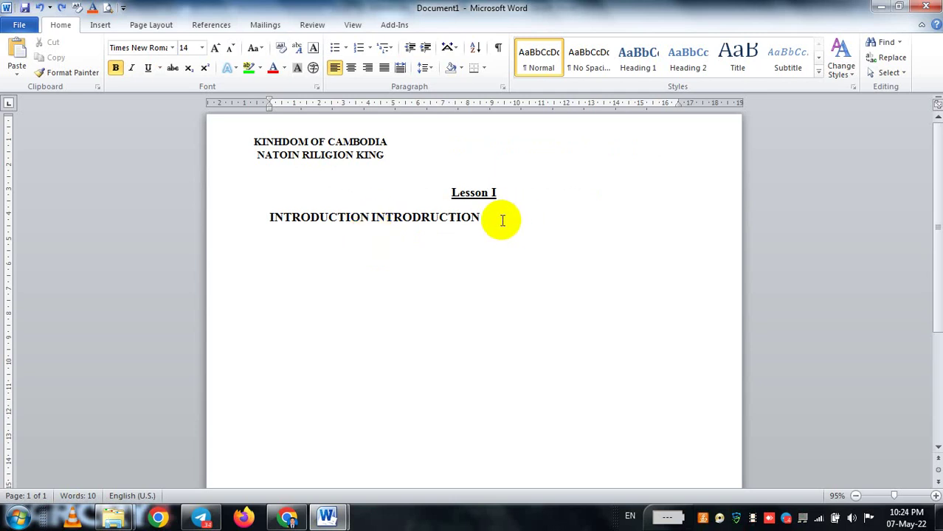
key(BackSpace)
key(BackSpace)
key(BackSpace)
key(BackSpace)
key(BackSpace)
key(BackSpace)
key(BackSpace)
key(BackSpace)
key(BackSpace)
key(BackSpace)
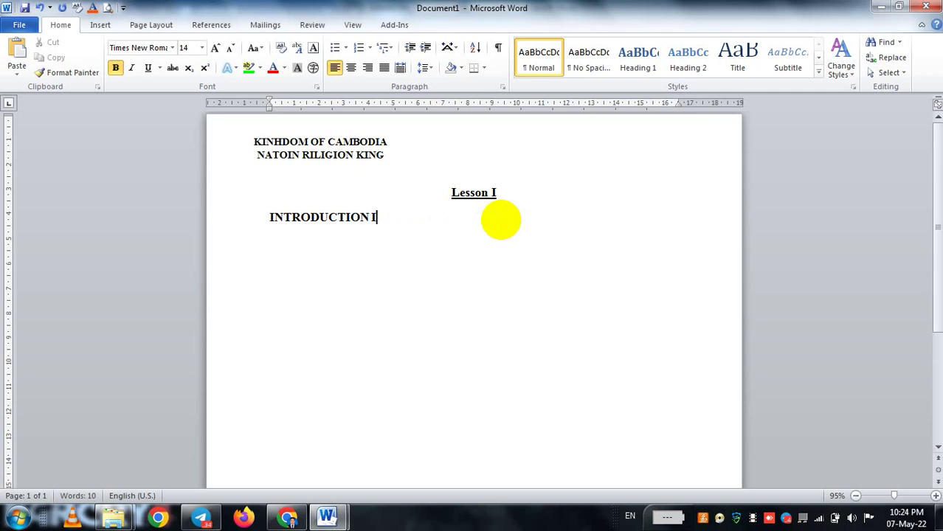
key(BackSpace)
key(BackSpace)
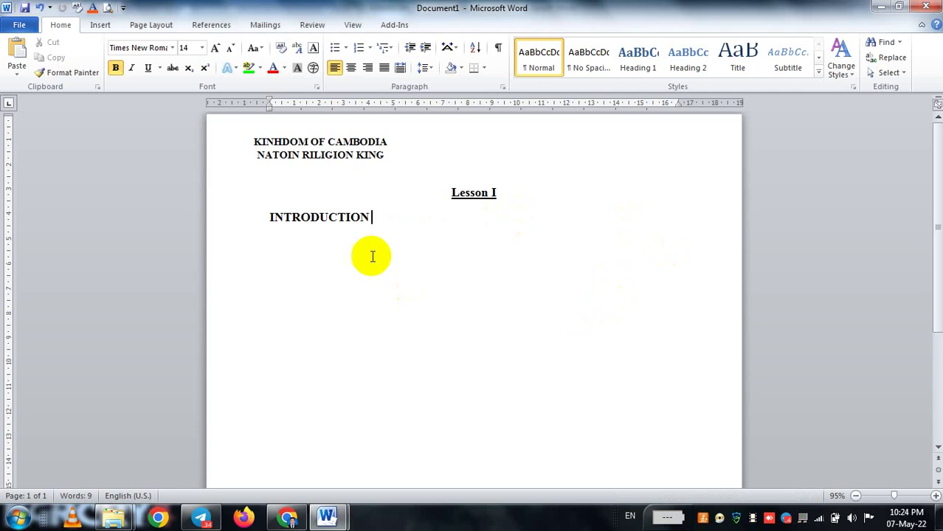
Step: Centre the INTRODUCTION heading on the page
drag(369, 216, 269, 215)
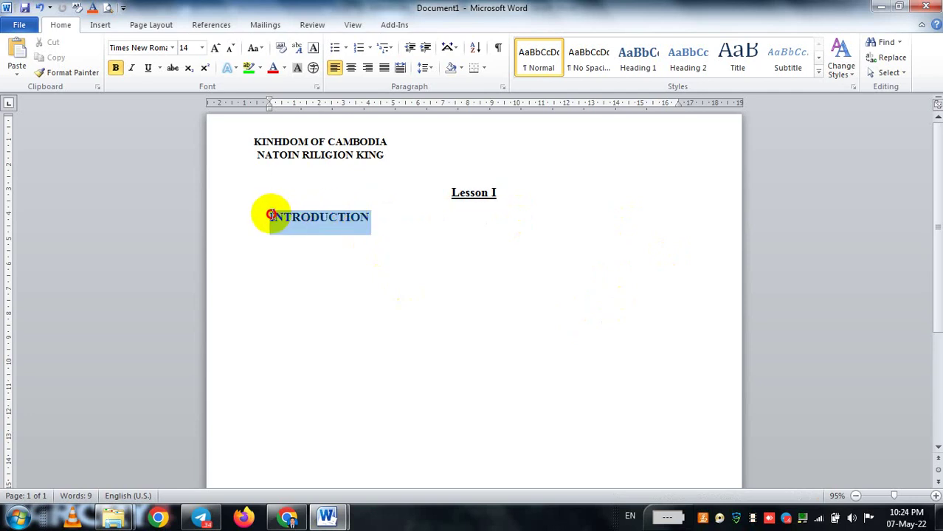
click(351, 68)
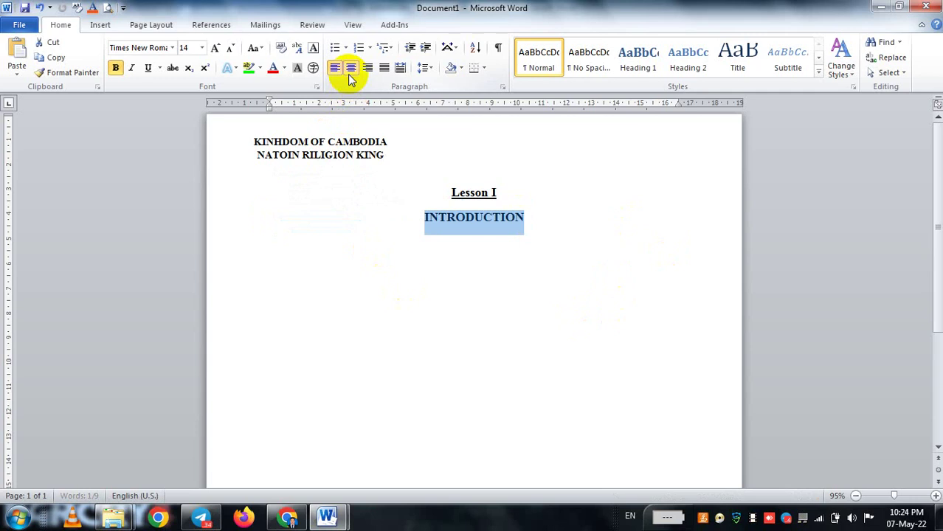
click(461, 191)
click(362, 151)
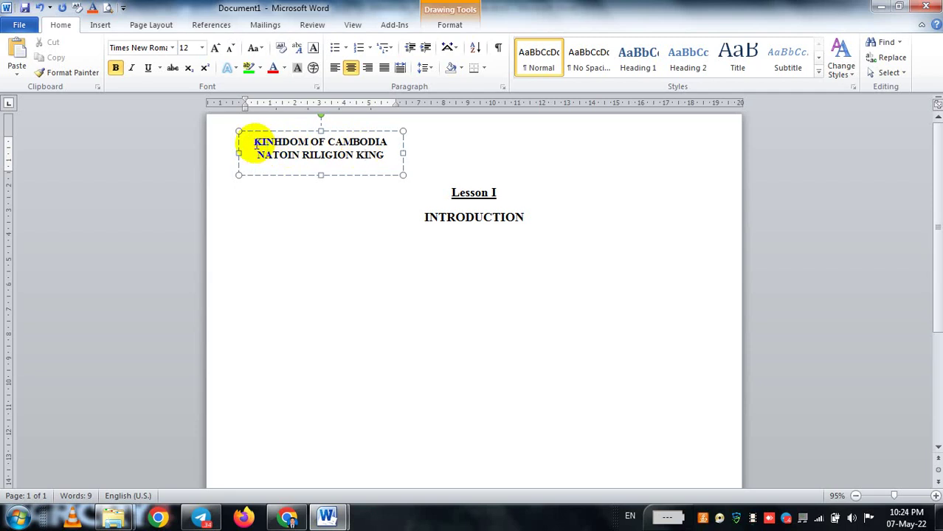
click(474, 192)
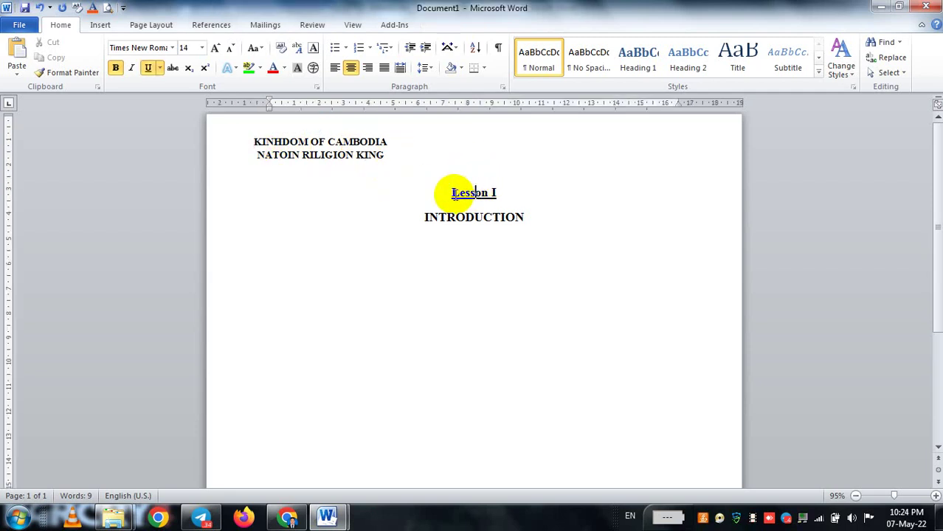
Step: Set both the Lesson I and INTRODUCTION headings to 12 pt
drag(451, 192, 528, 216)
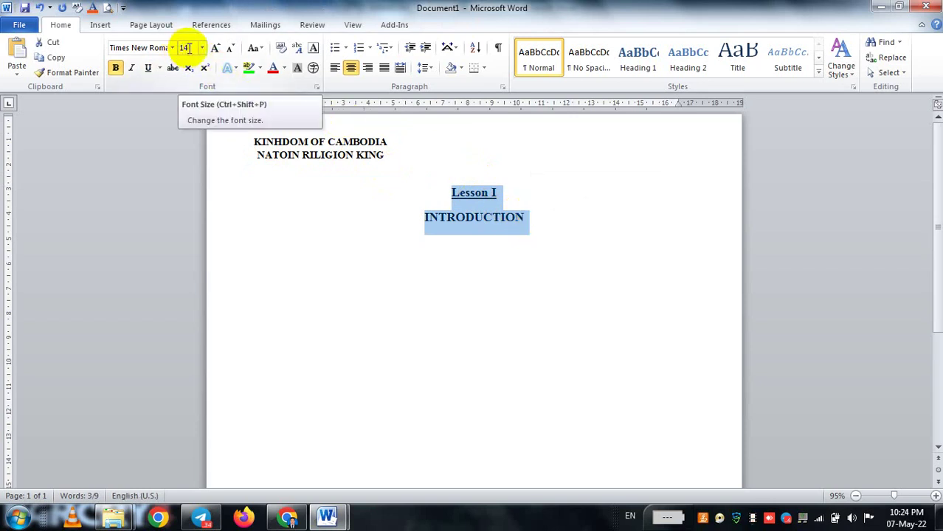
click(202, 48)
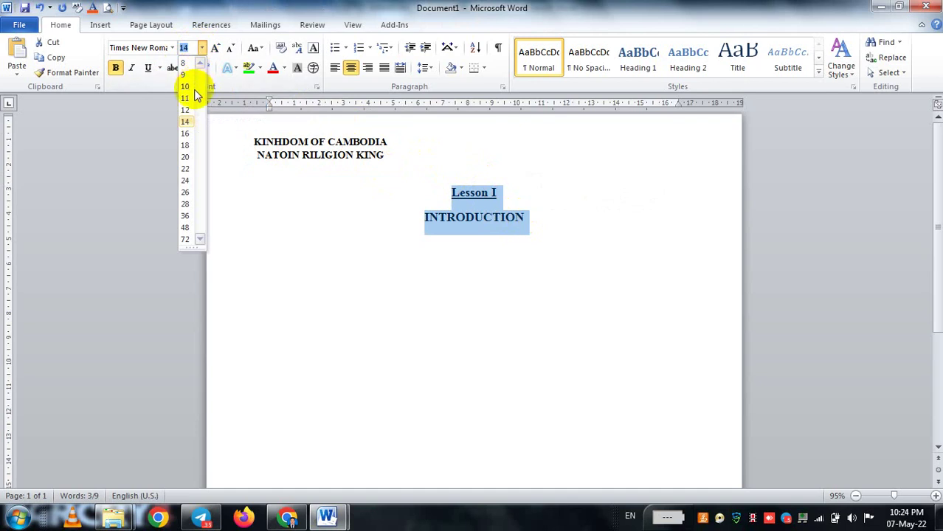
click(189, 111)
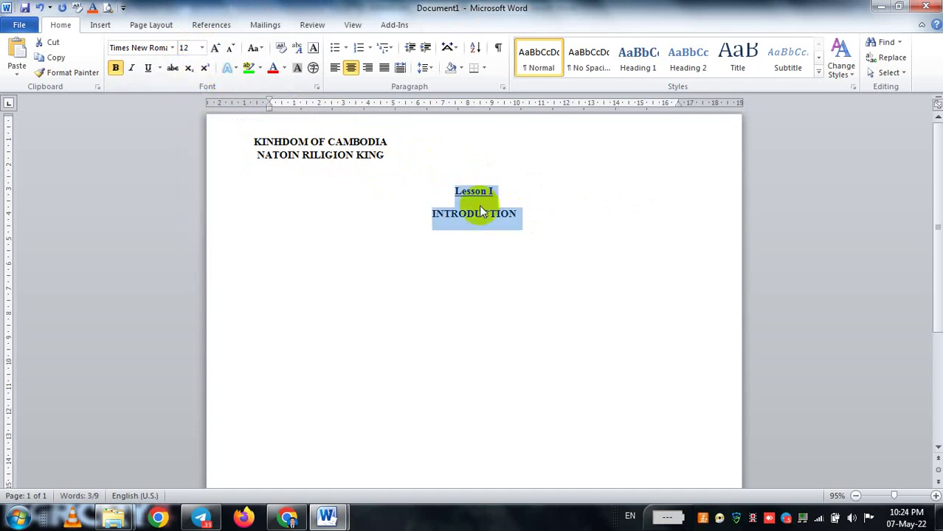
click(486, 219)
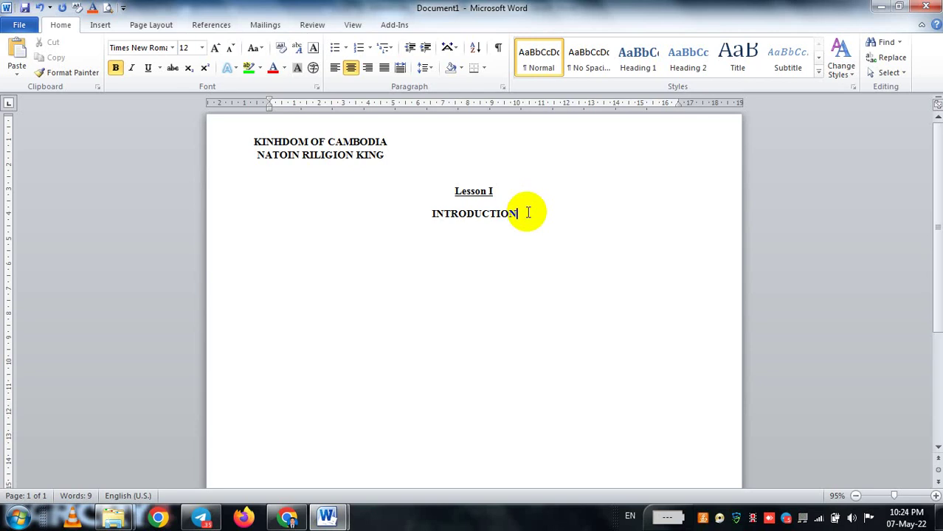
click(327, 517)
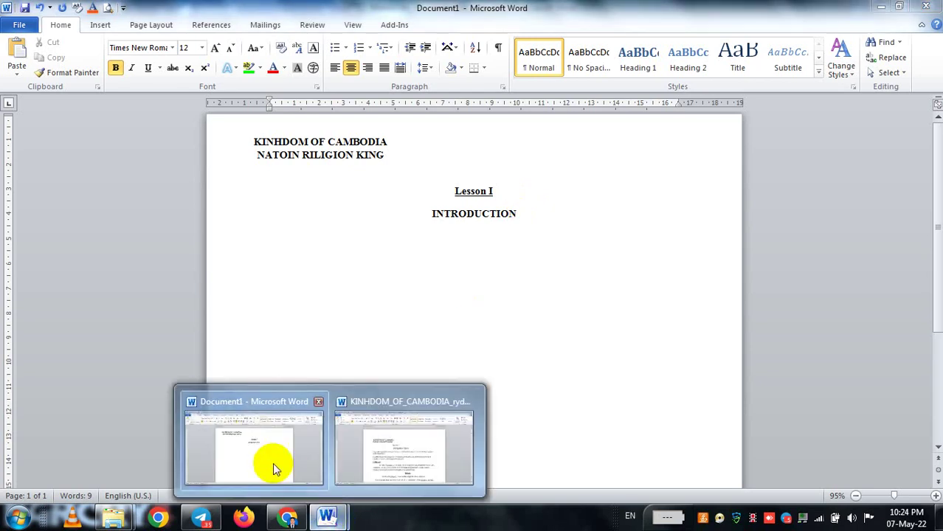
Step: Consult the reference document, add a new line after INTRODUCTION in Document1, then reopen the reference
click(378, 413)
click(461, 303)
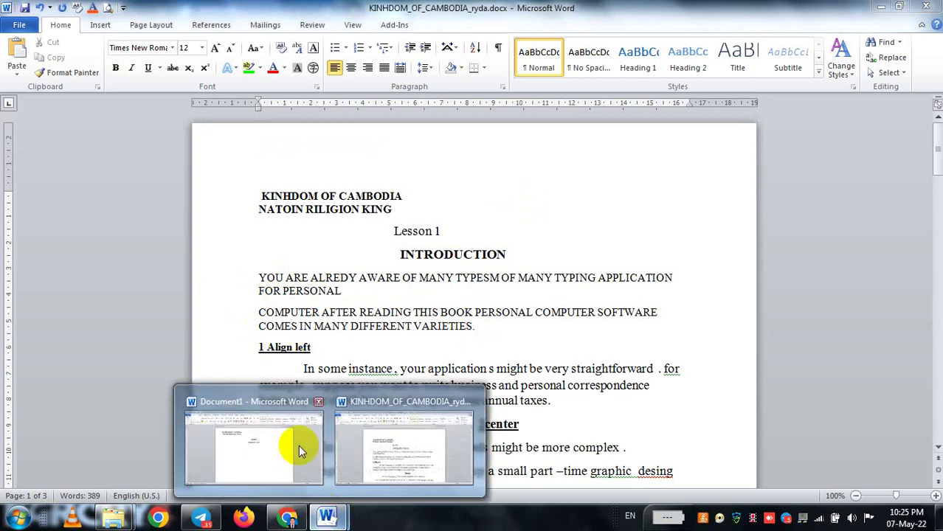
click(267, 424)
key(Return)
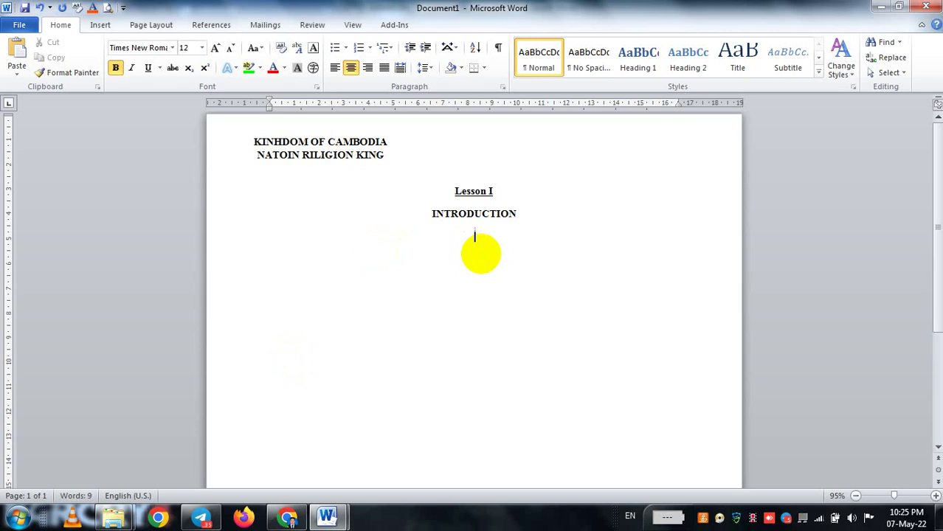
click(331, 515)
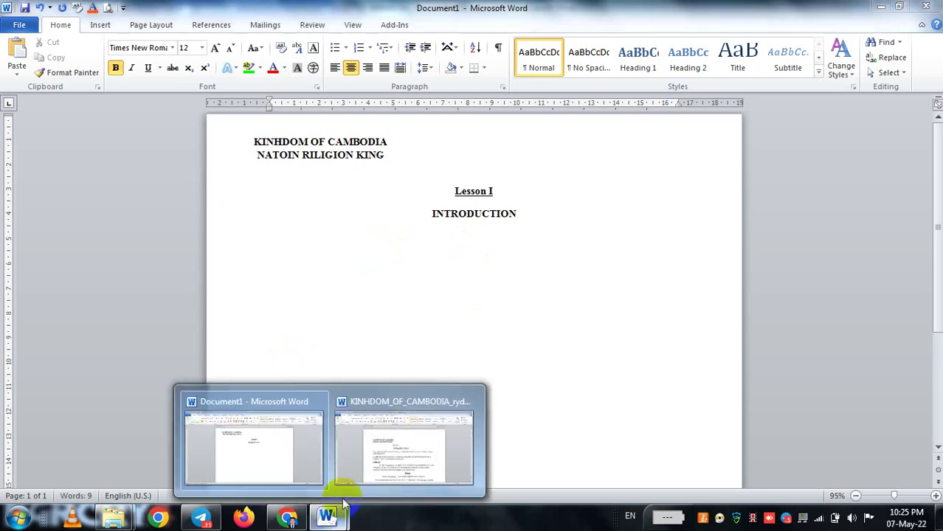
click(269, 450)
mouse_move(327, 516)
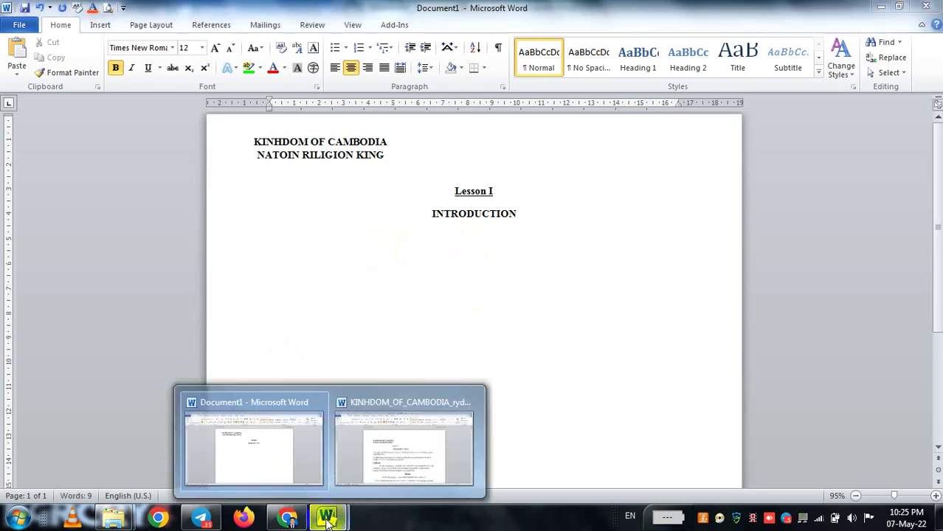
click(447, 459)
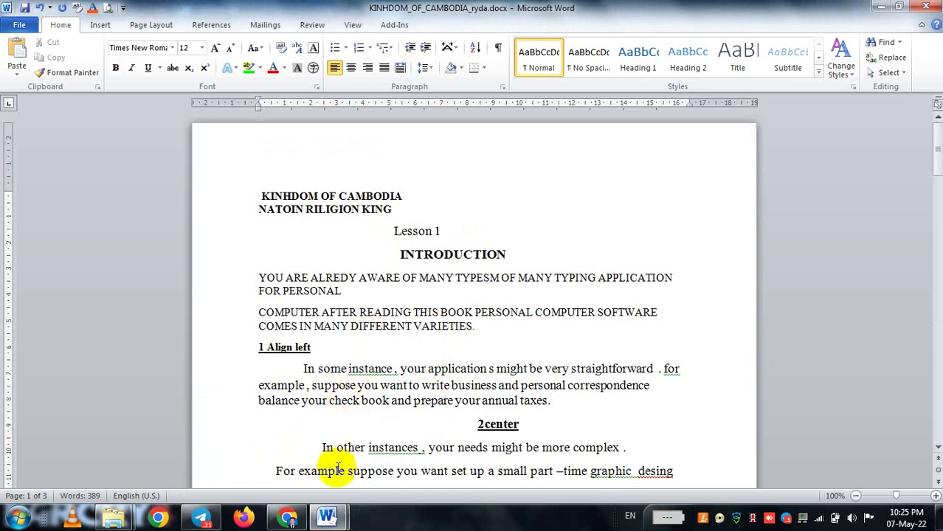
Step: Dismiss the chat notification and type 'YOU ARE' on the line below INTRODUCTION
mouse_move(327, 517)
click(279, 456)
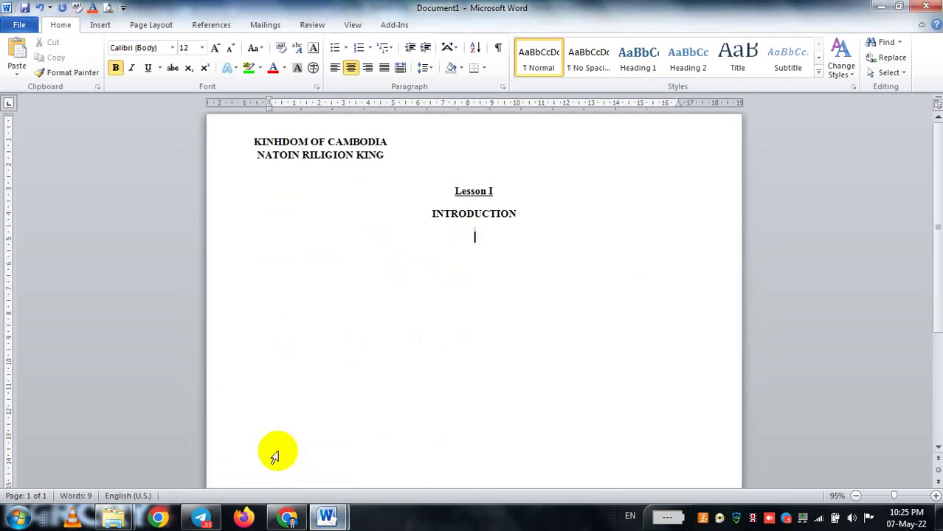
text(Y)
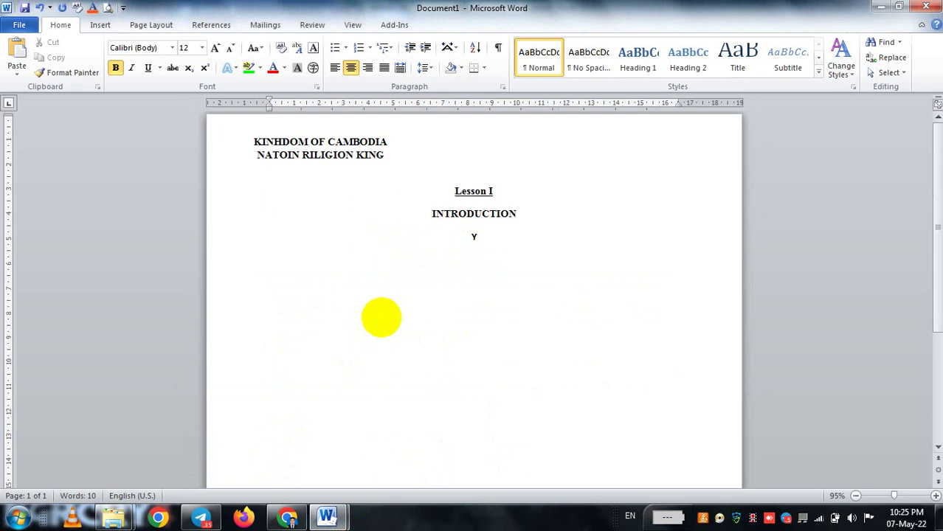
text(O)
key(BackSpace)
key(BackSpace)
text(y)
key(BackSpace)
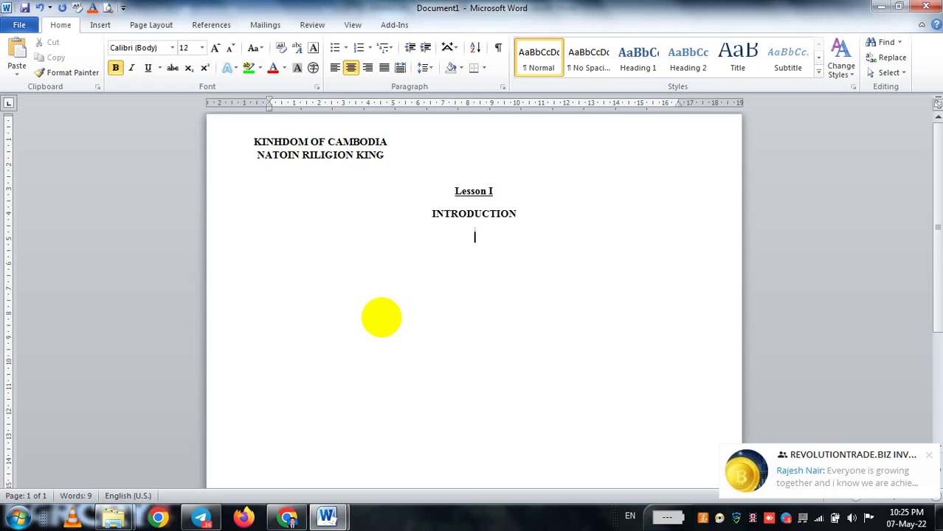
mouse_move(833, 471)
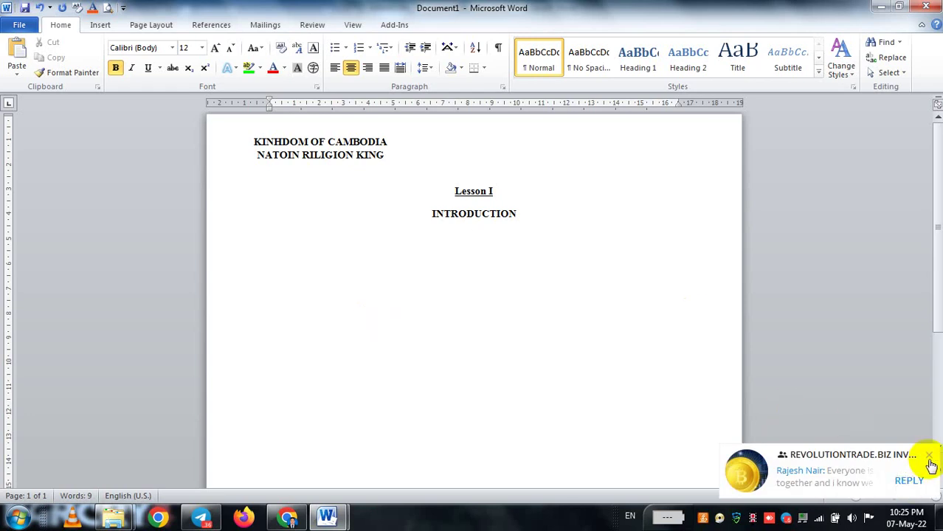
click(928, 455)
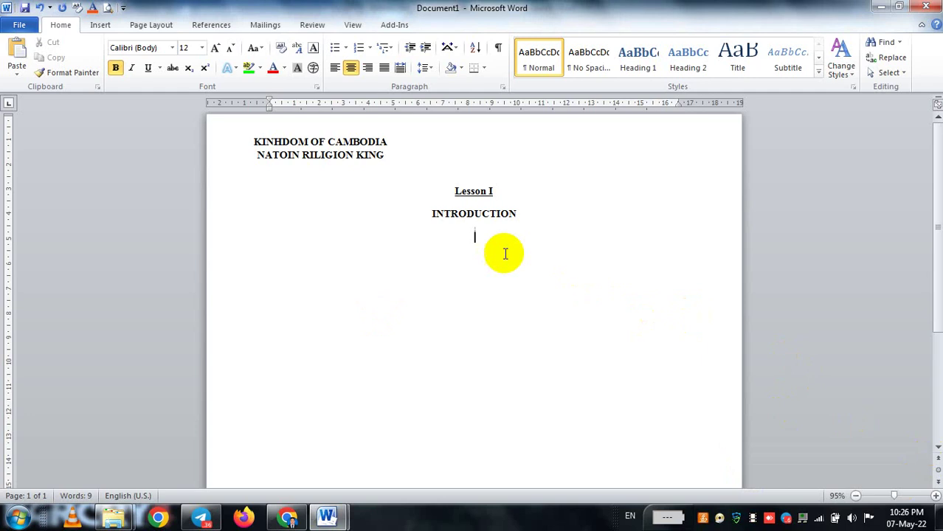
click(474, 237)
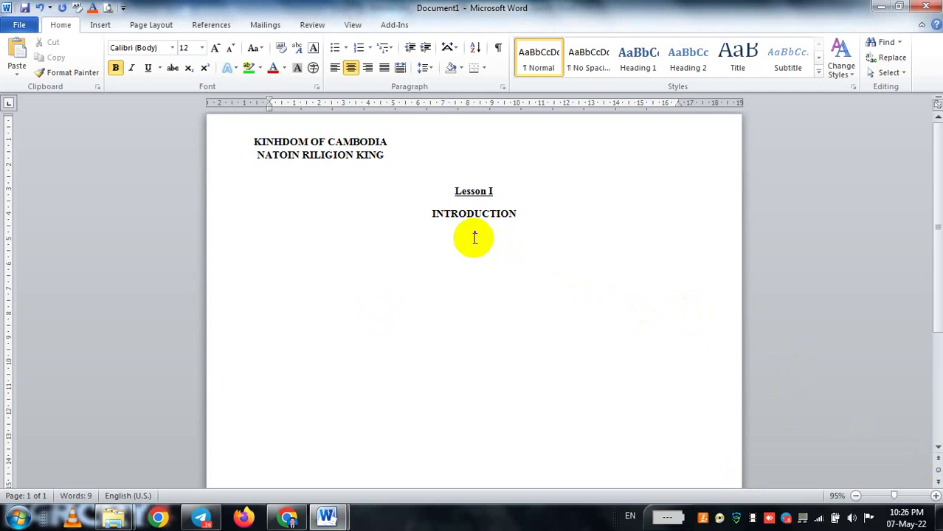
text(YOU)
text( A)
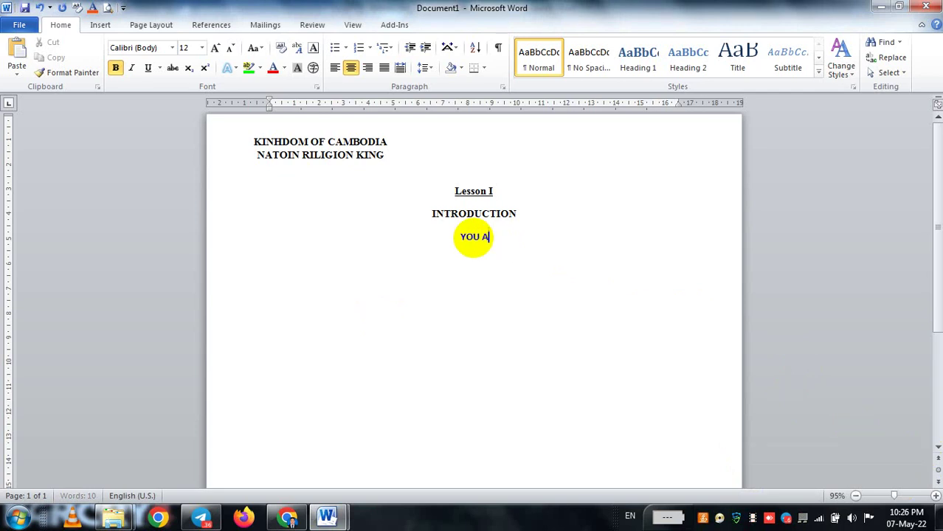
text(RE)
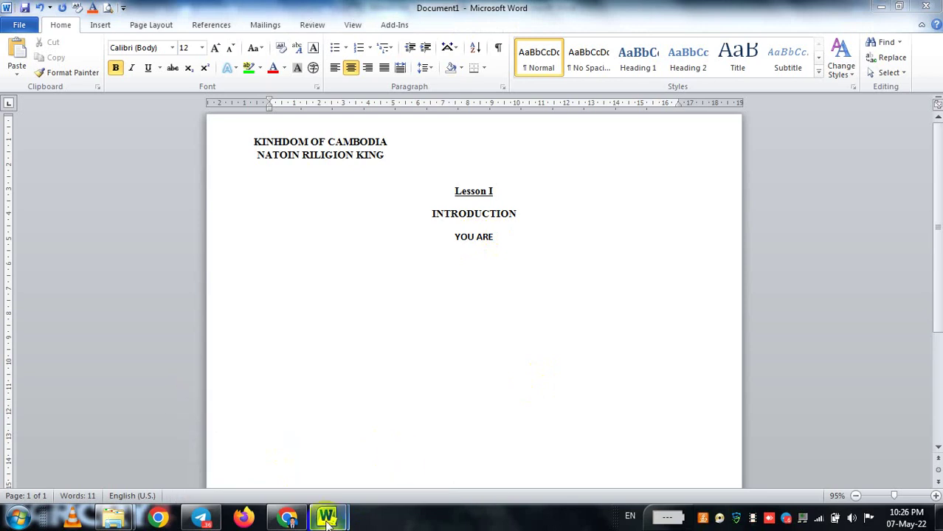
Step: Select both introduction paragraphs, YOU ARE ALREDY through VARIETIES., in KINHDOM_OF_CAMBODIA_ryda.docx
click(385, 450)
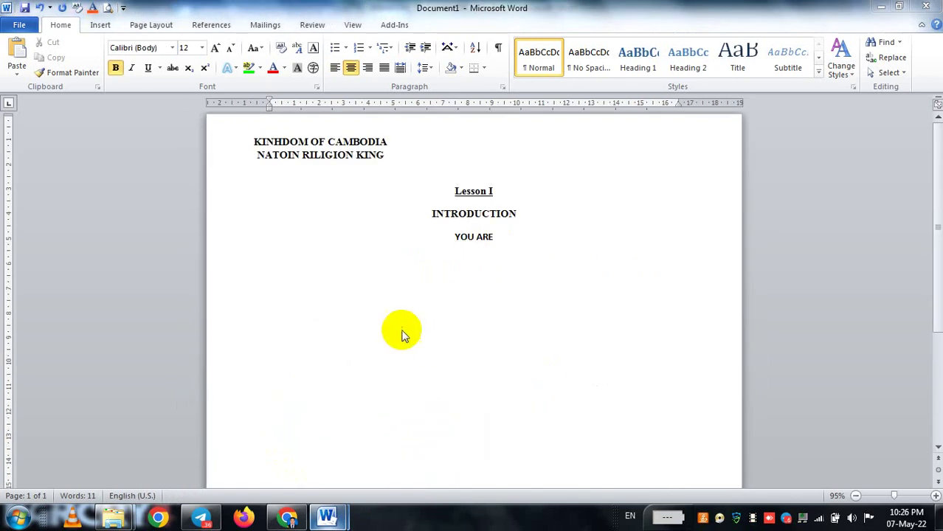
mouse_move(327, 518)
click(390, 460)
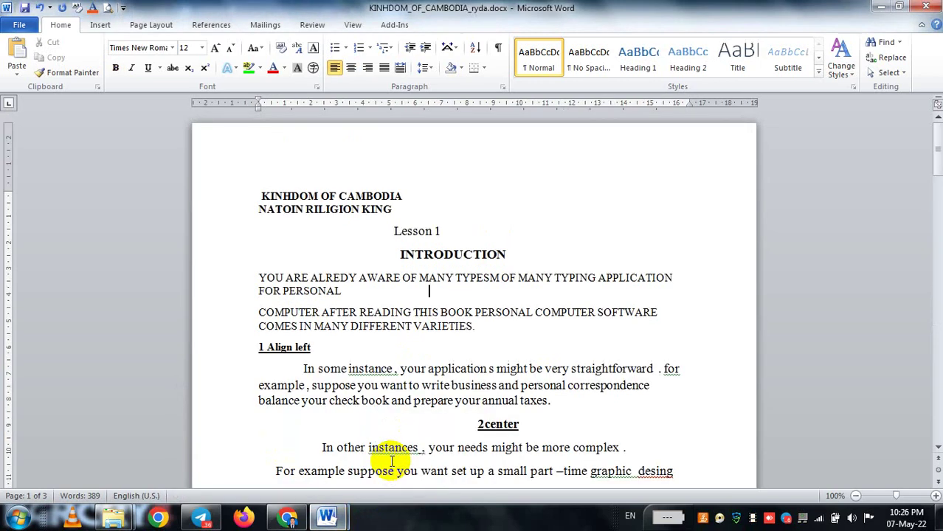
click(260, 278)
drag(369, 289, 462, 301)
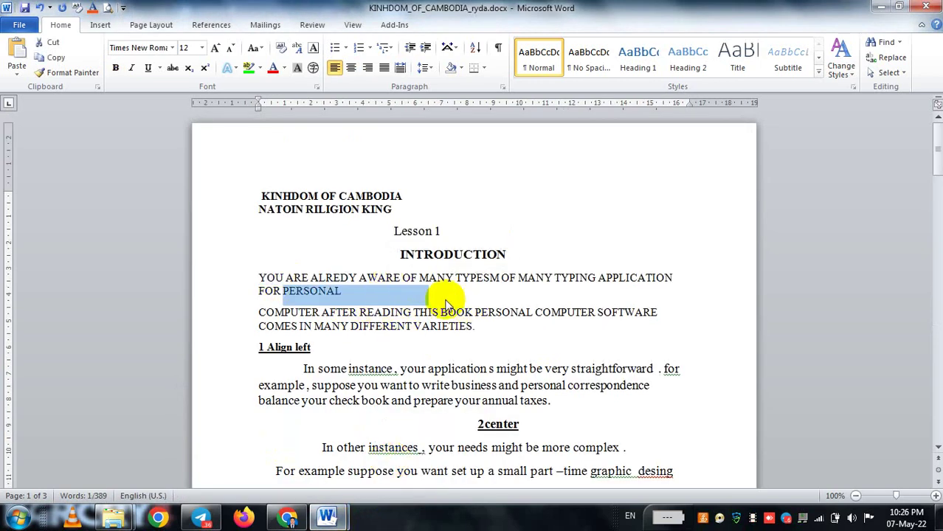
click(302, 278)
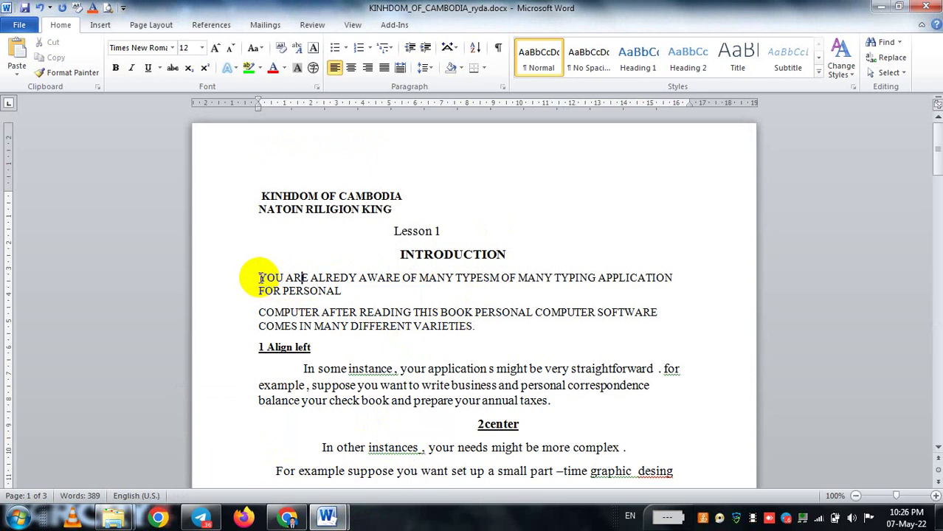
click(263, 278)
drag(263, 278, 554, 332)
key(ctrl+c)
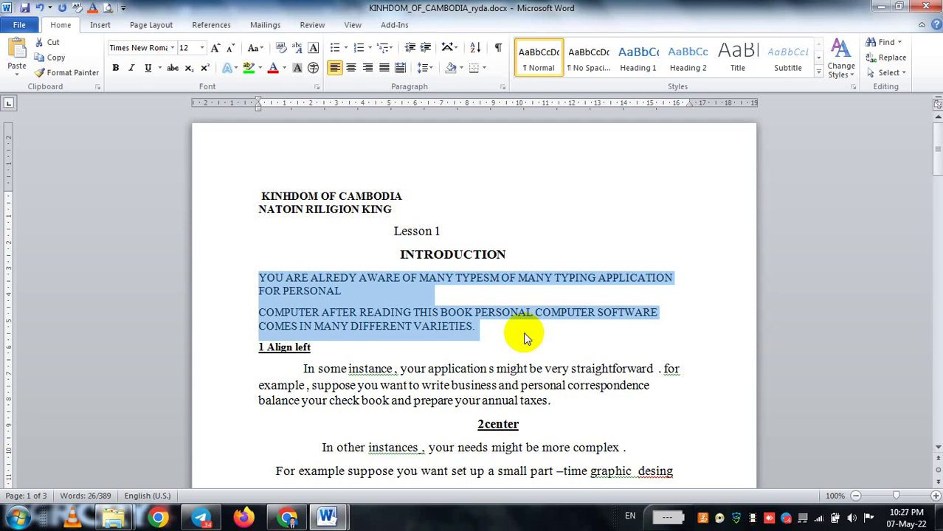
mouse_move(327, 517)
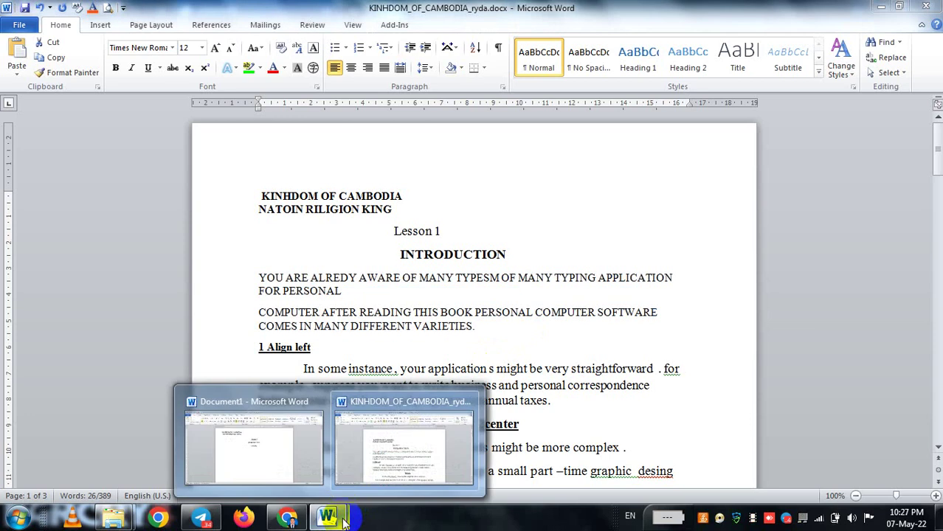
Step: Replace the typed 'YOU ARE' in Document1 with the two pasted introduction paragraphs
click(292, 458)
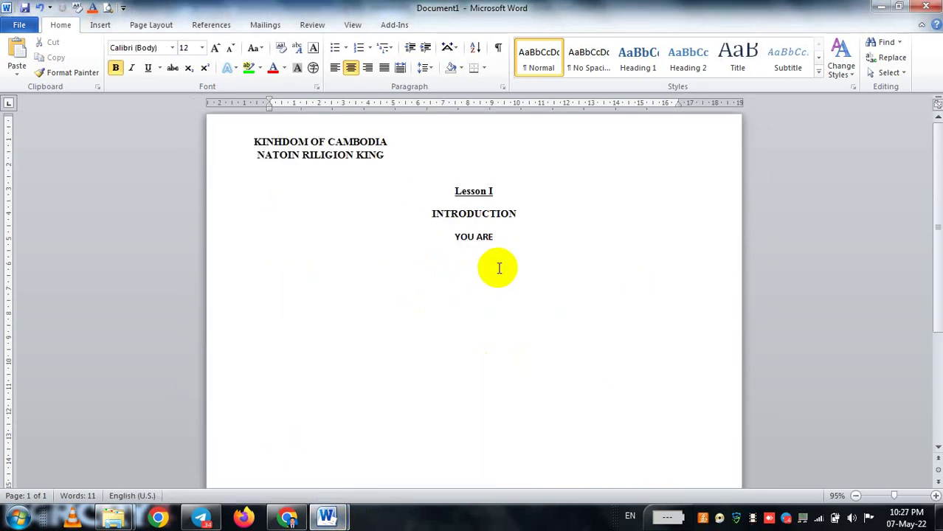
key(BackSpace)
key(BackSpace)
key(BackSpace)
key(BackSpace)
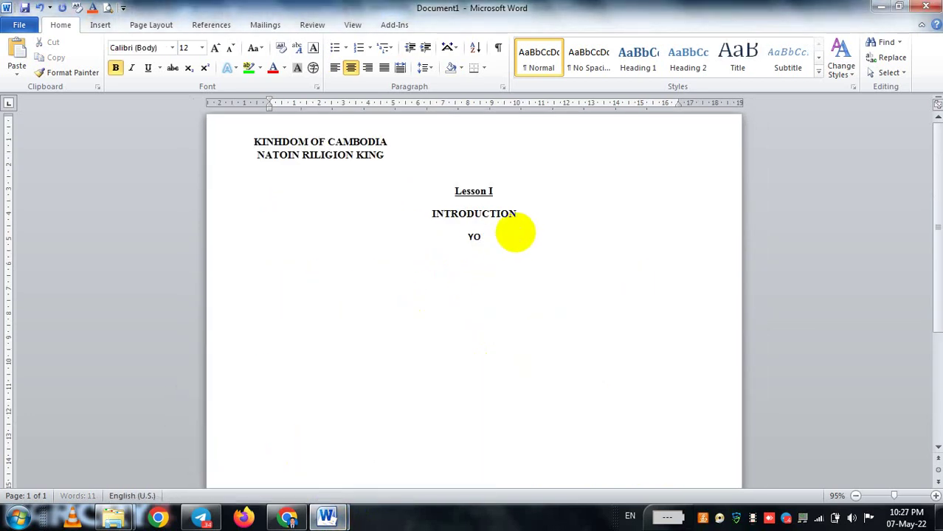
key(BackSpace)
key(BackSpace)
key(ctrl+v)
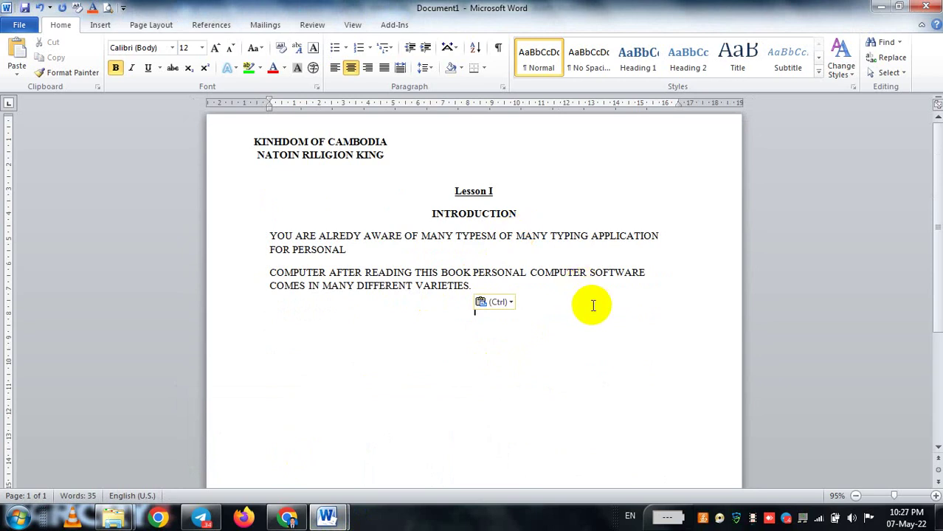
click(646, 271)
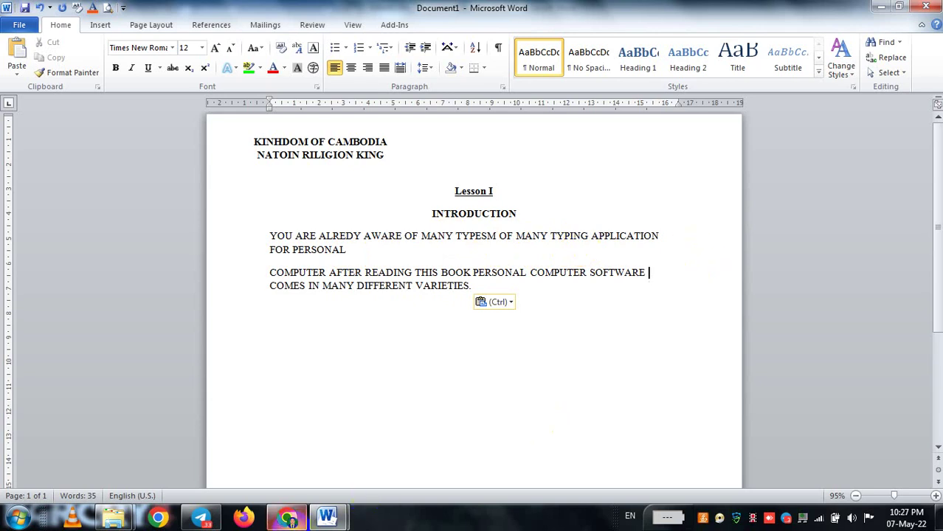
mouse_move(327, 517)
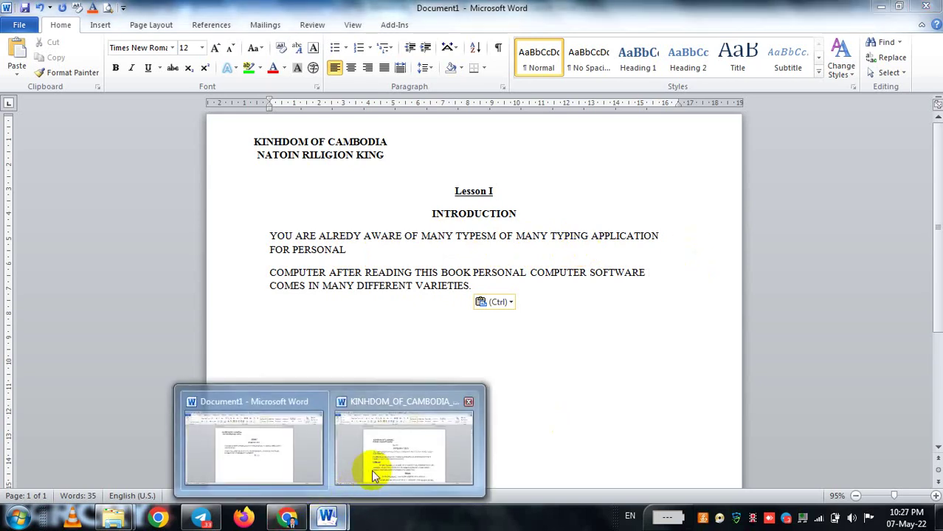
click(373, 475)
click(408, 383)
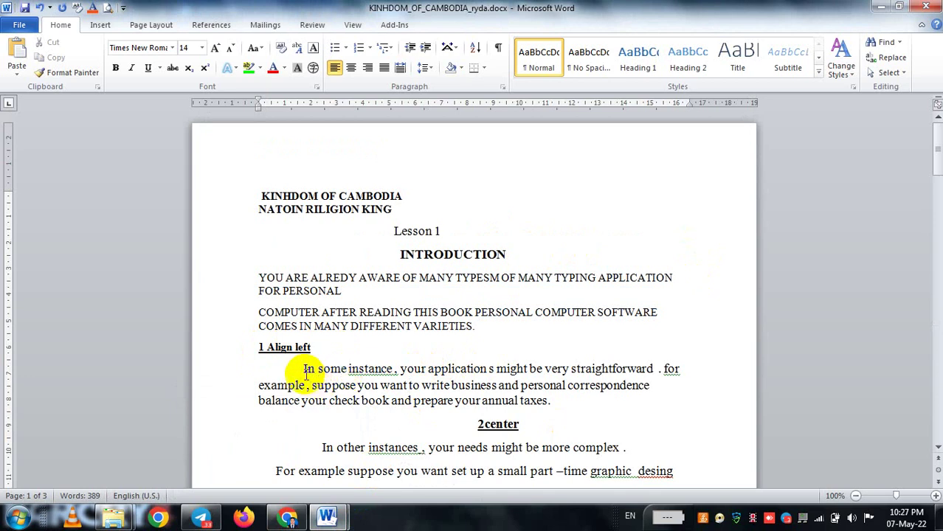
Step: Paste the '1 Align left' heading from the reference onto a new line in Document1
drag(256, 348, 309, 348)
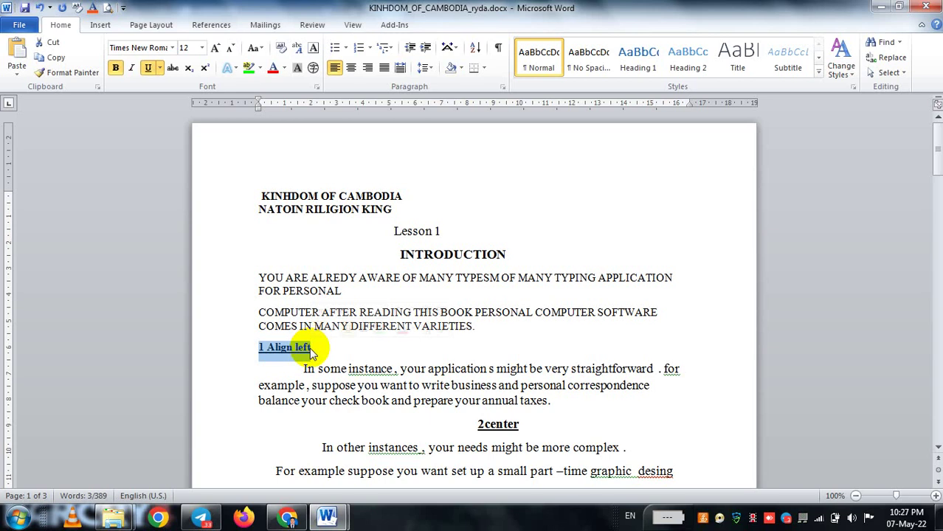
click(327, 516)
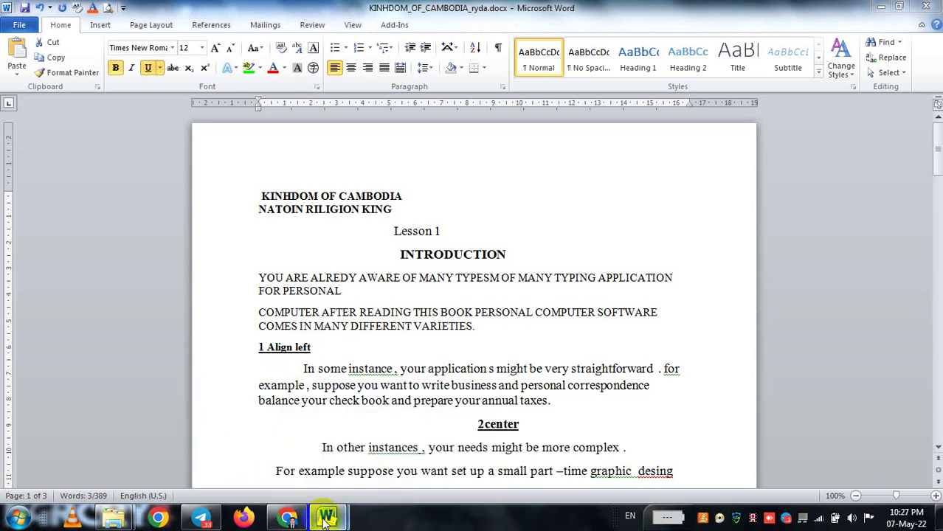
mouse_move(327, 517)
click(288, 470)
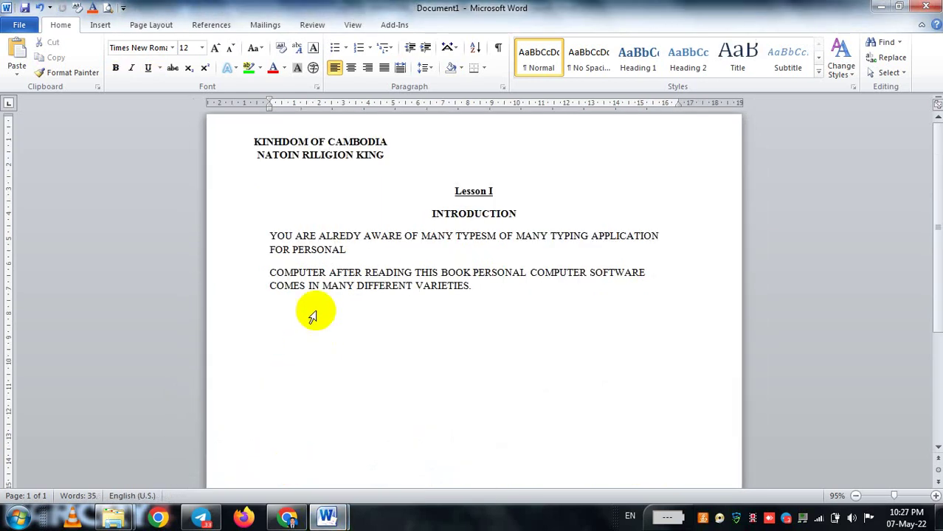
key(Return)
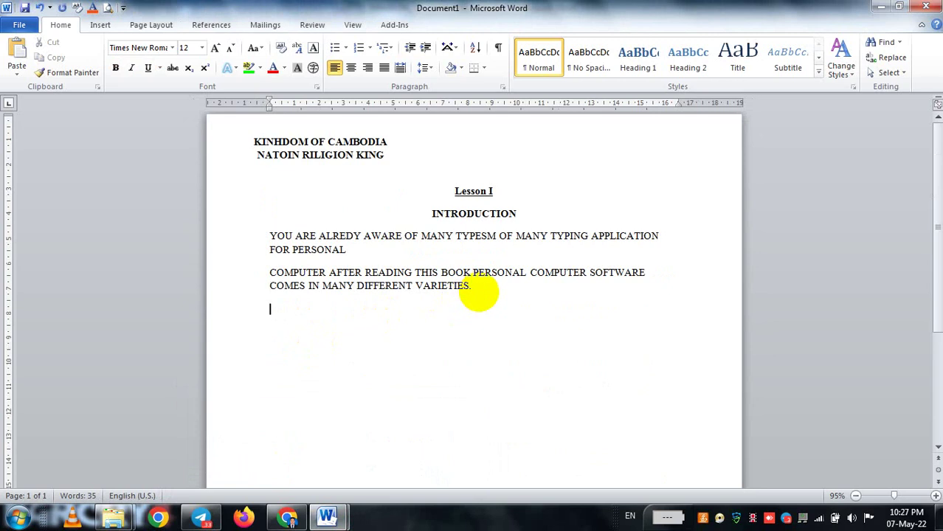
text(1 Align left)
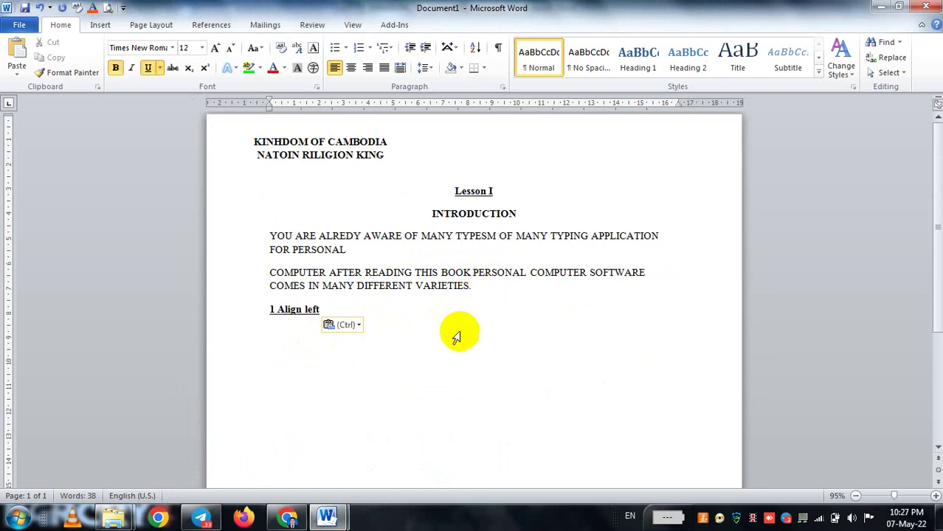
Step: Select the first Align left paragraph in the reference and return to Document1
click(328, 518)
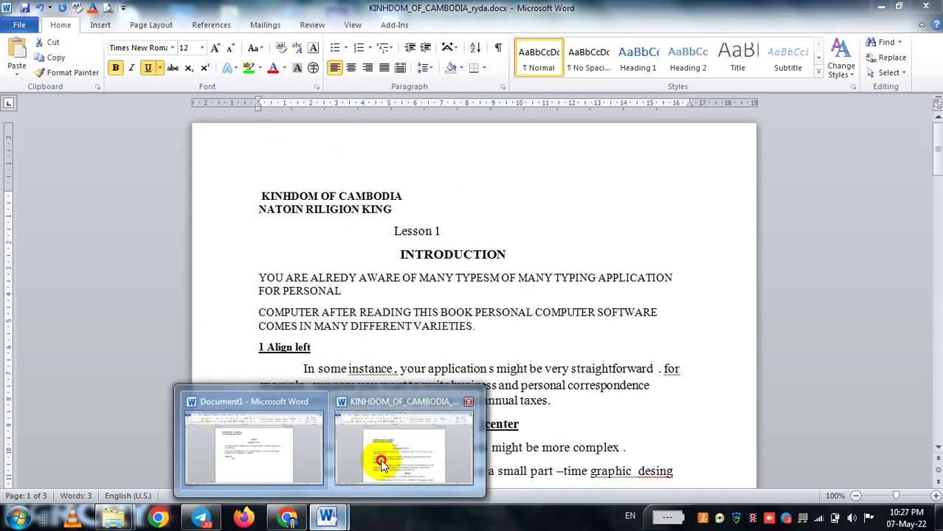
click(378, 459)
mouse_move(303, 368)
mouse_down()
mouse_move(564, 394)
mouse_move(564, 404)
mouse_up()
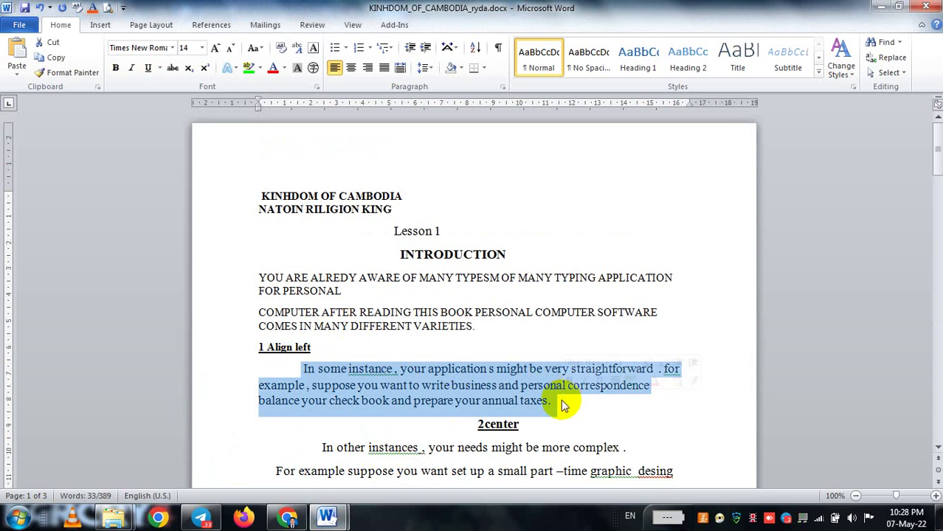
click(326, 517)
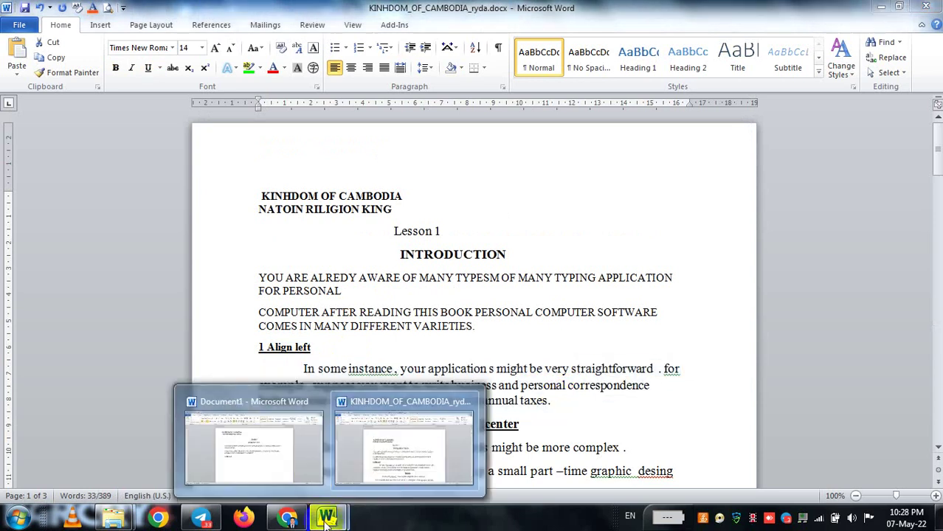
click(276, 459)
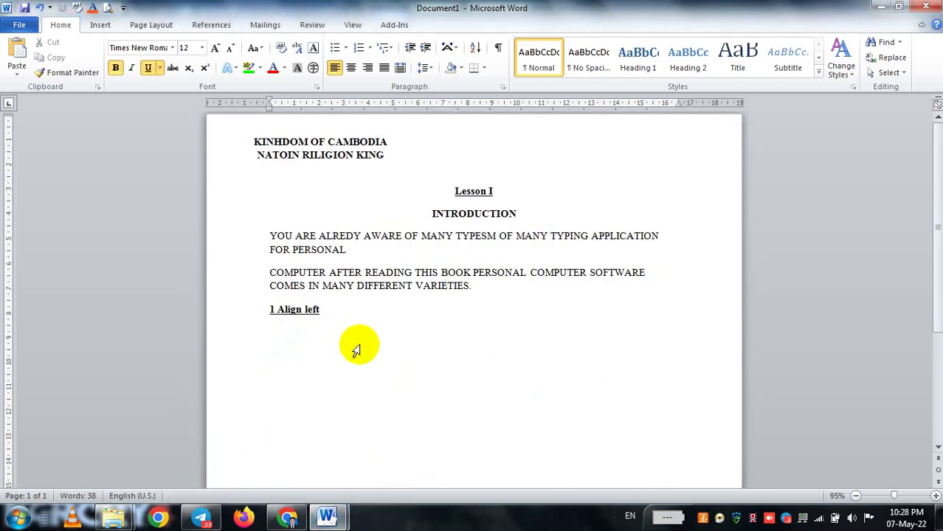
Step: Paste the 'In some instance' paragraph on a new, non-underlined line below the heading
key(Return)
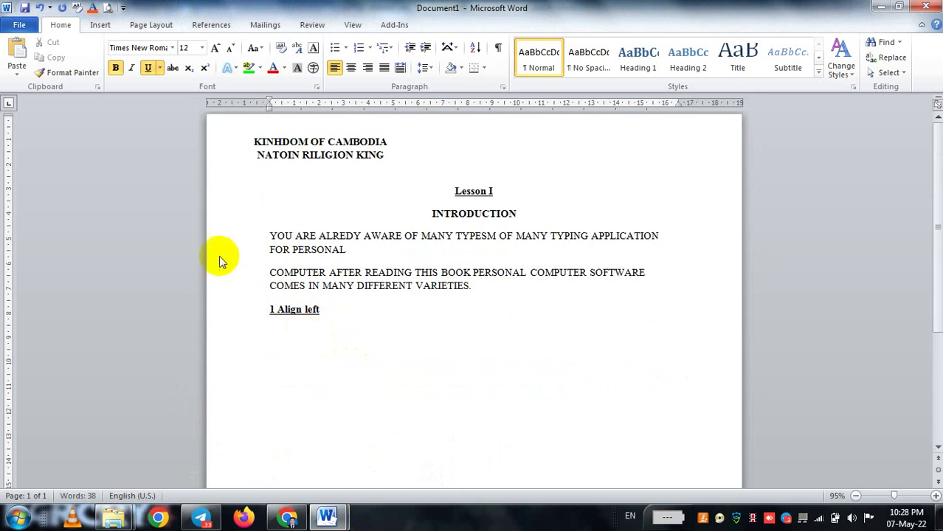
click(149, 73)
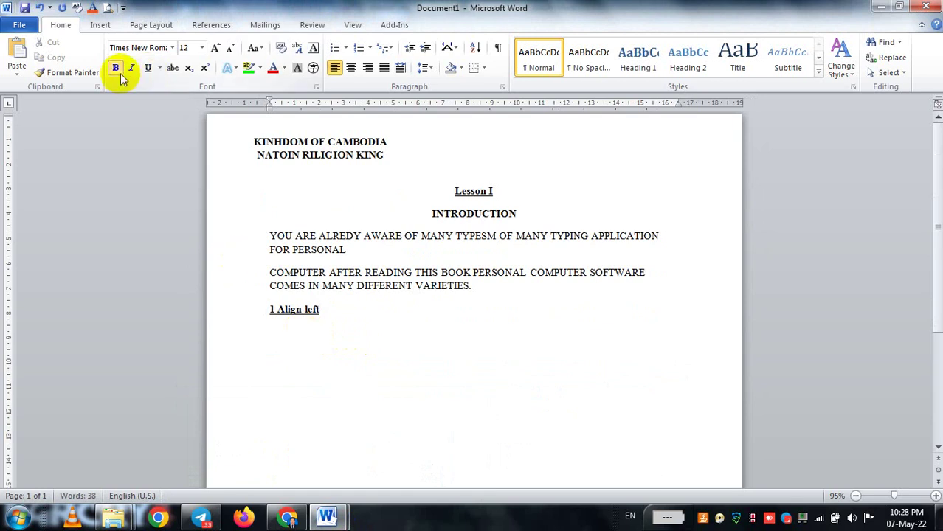
key(ctrl+v)
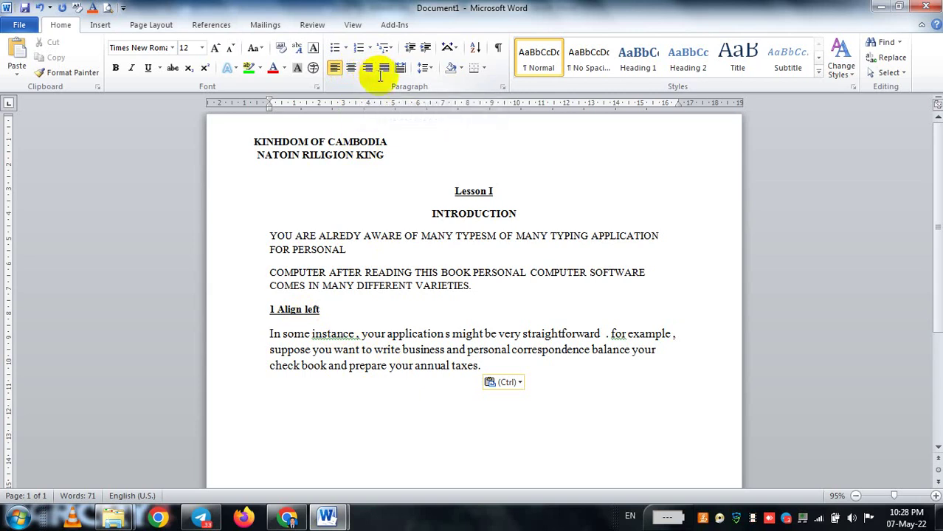
Step: Left-align the pasted paragraph and add an empty line after 'taxes.'
click(270, 335)
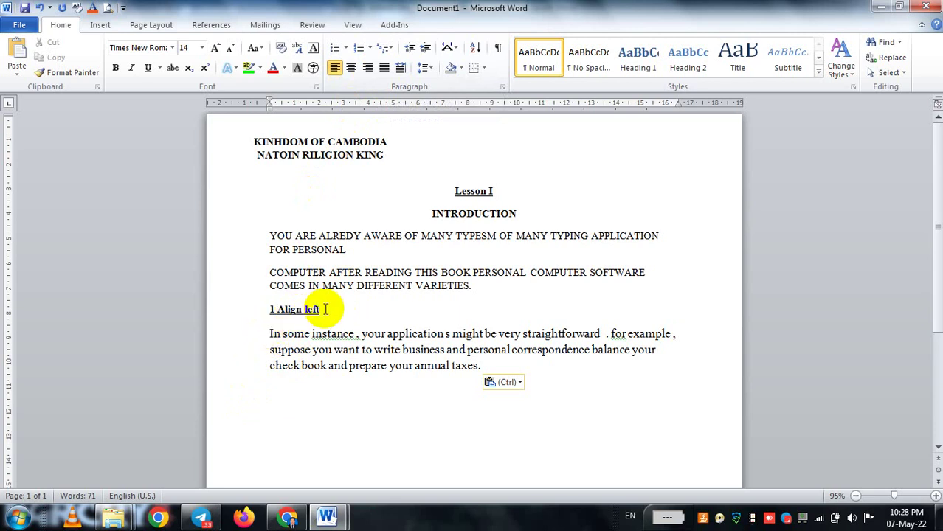
click(269, 336)
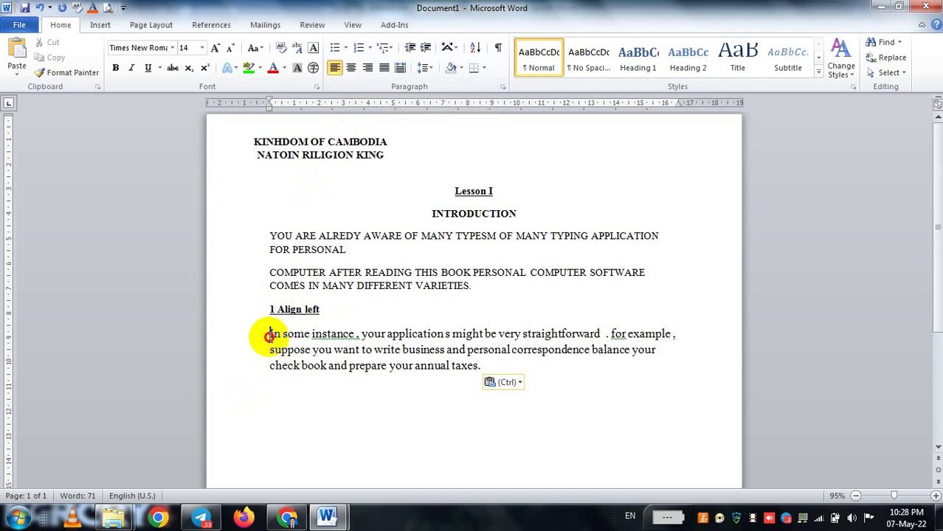
drag(270, 335, 479, 377)
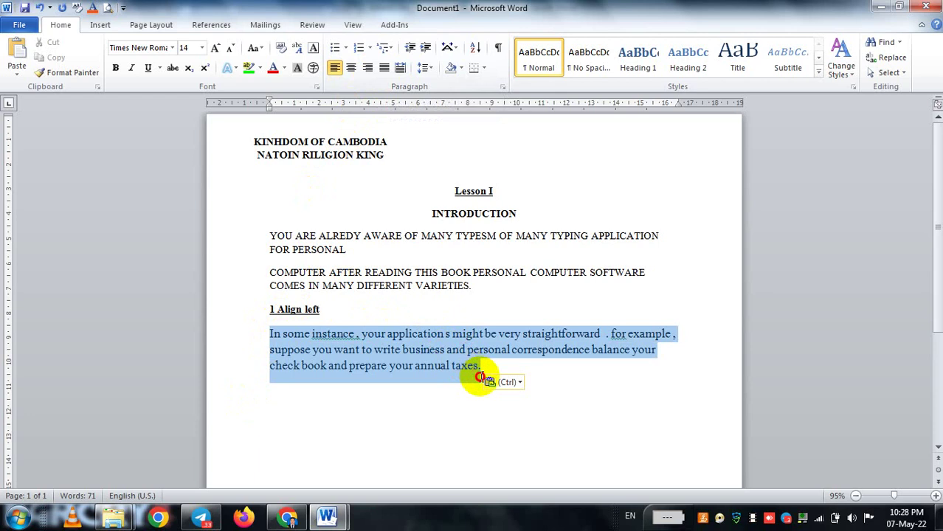
drag(492, 372, 483, 370)
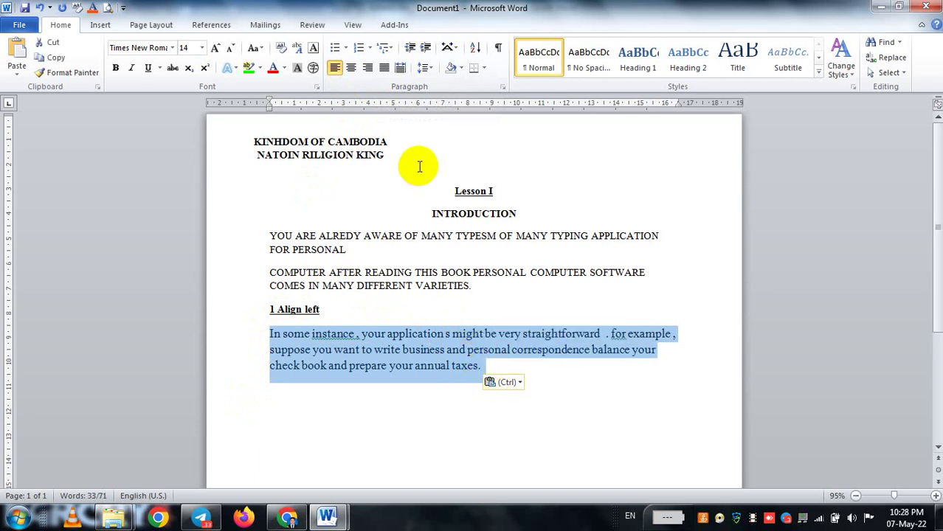
click(336, 70)
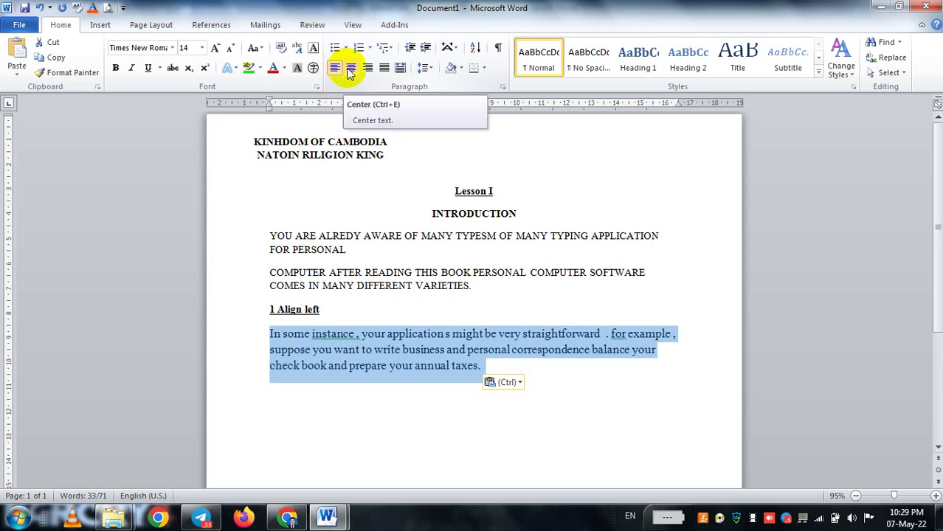
click(350, 72)
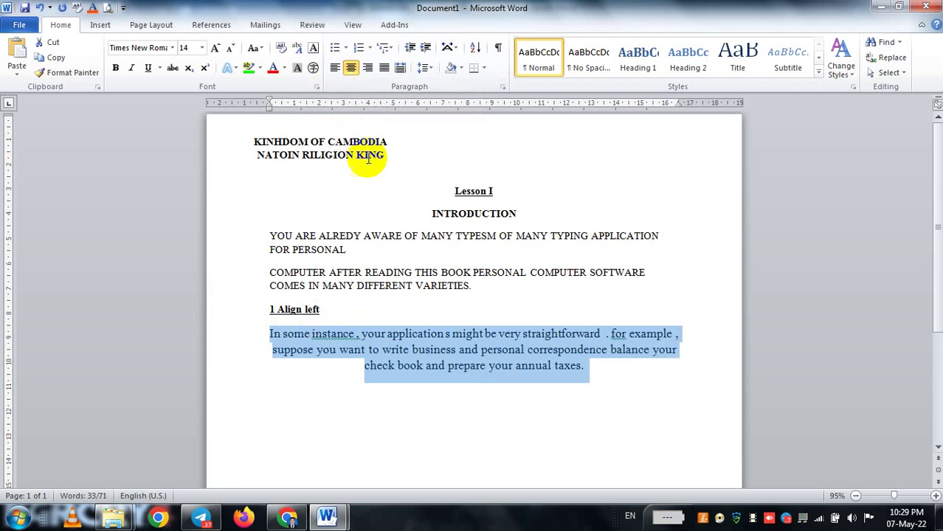
click(335, 69)
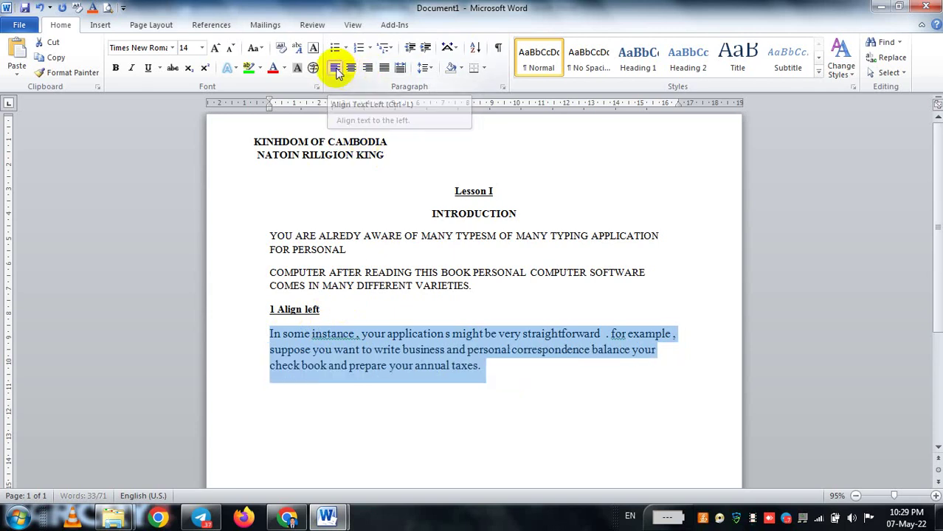
click(494, 373)
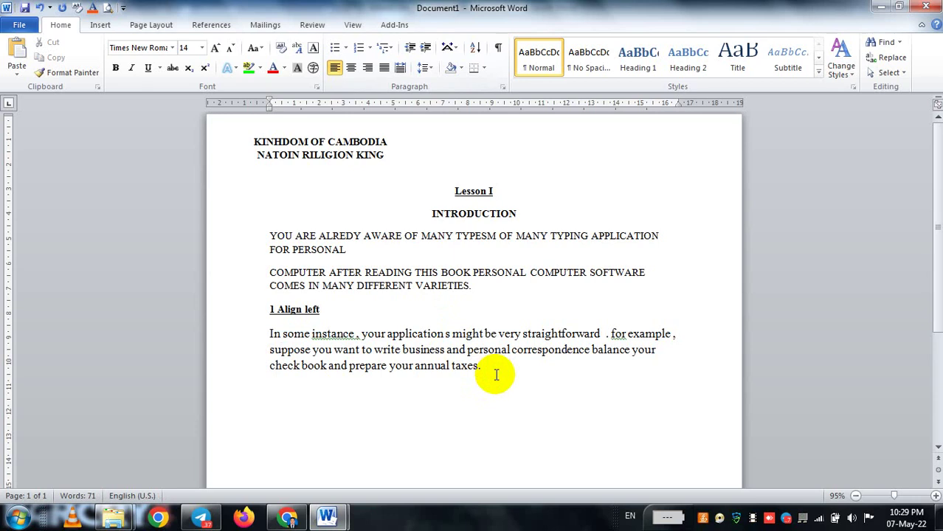
key(Return)
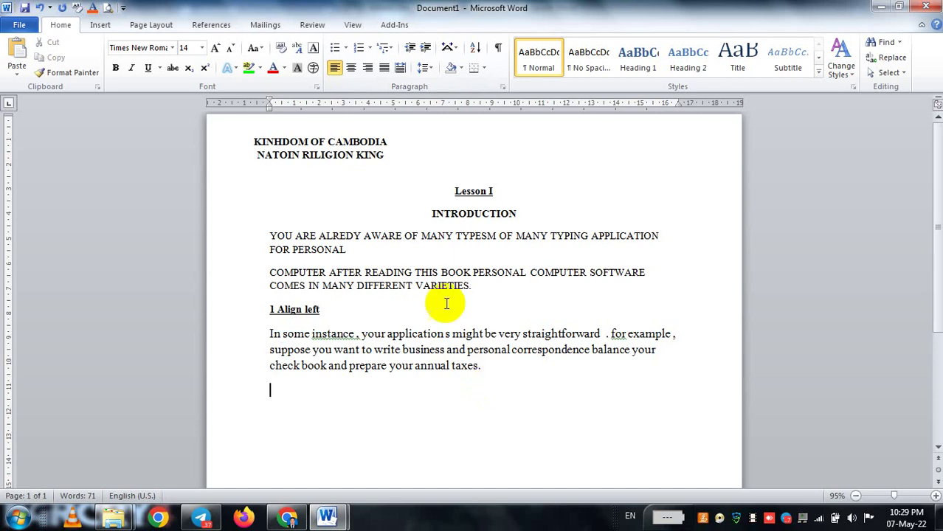
Step: In the reference, scroll to the 2center section and select its heading and three centred lines
click(326, 517)
click(405, 450)
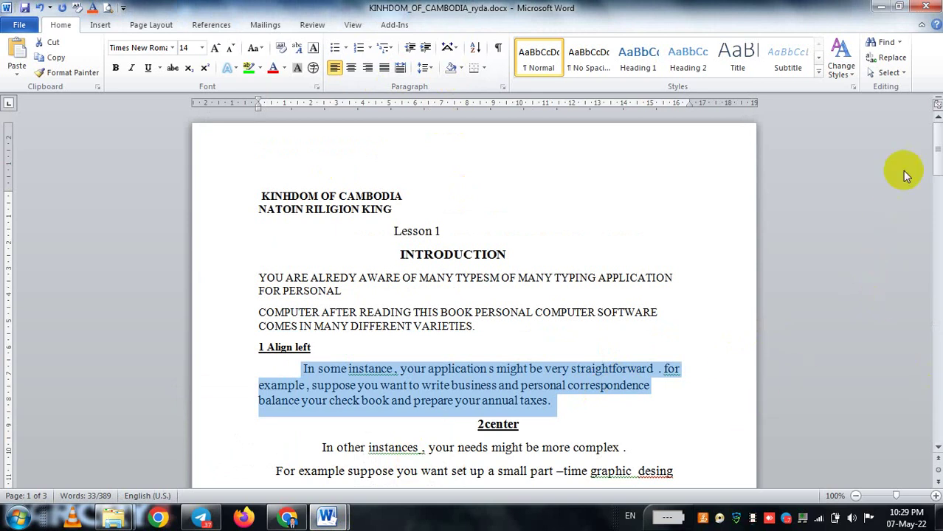
click(936, 156)
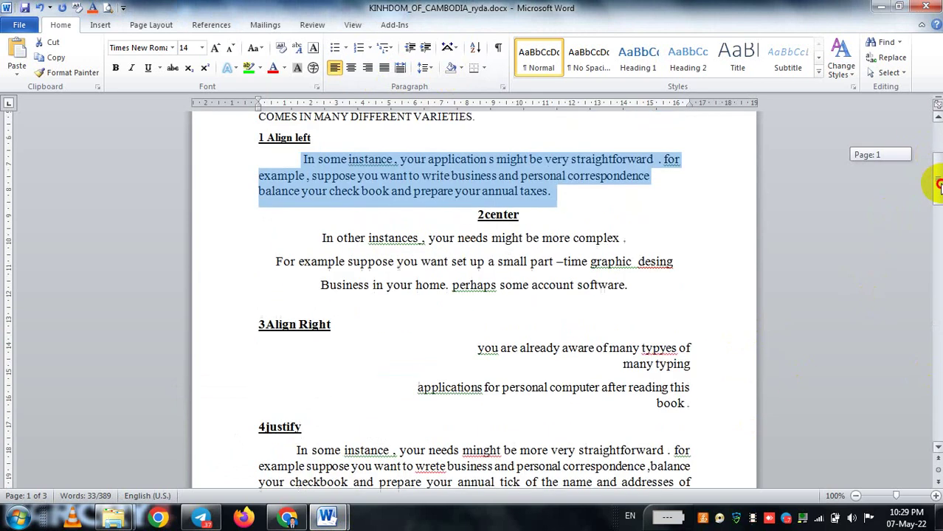
drag(935, 155, 935, 175)
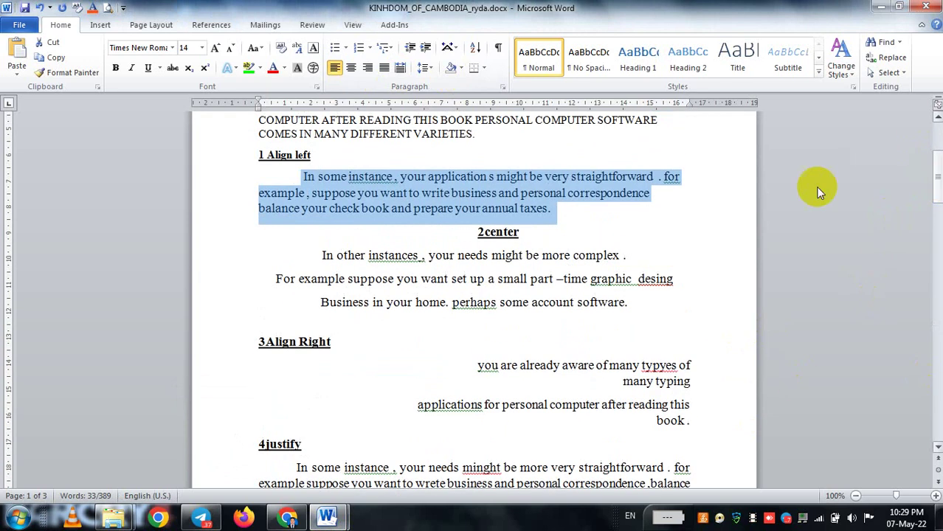
click(507, 238)
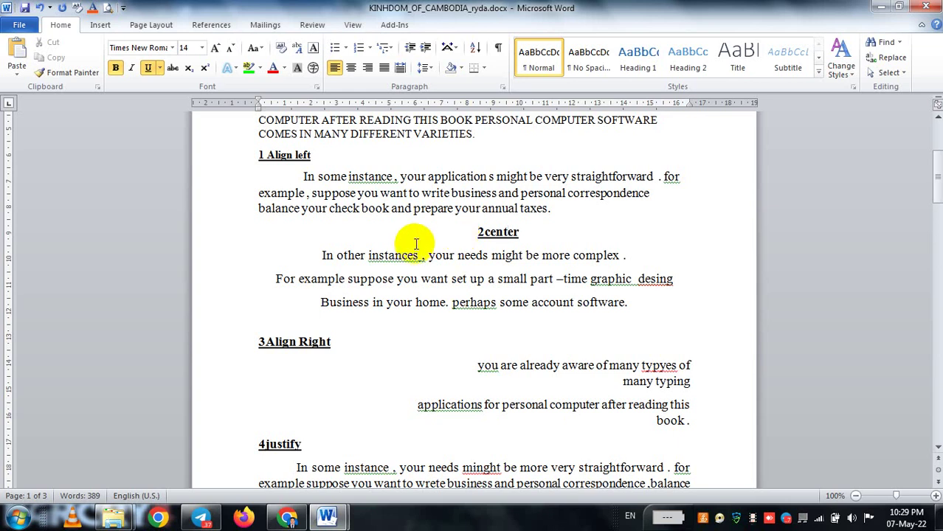
drag(480, 232, 519, 236)
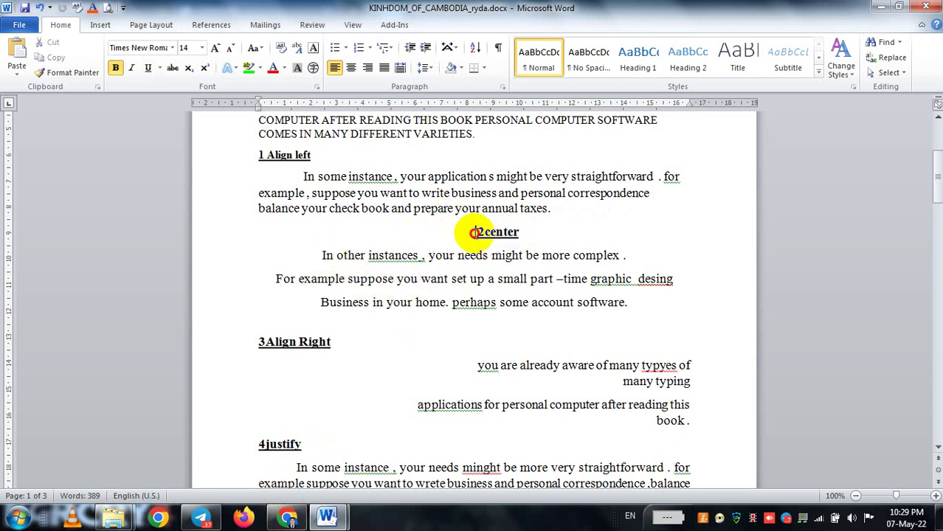
drag(476, 232, 652, 302)
key(ctrl+c)
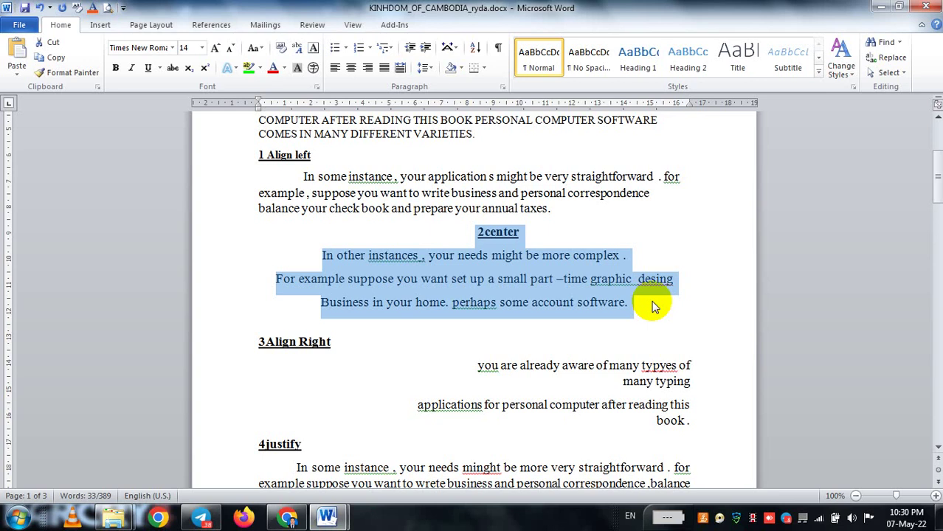
click(541, 280)
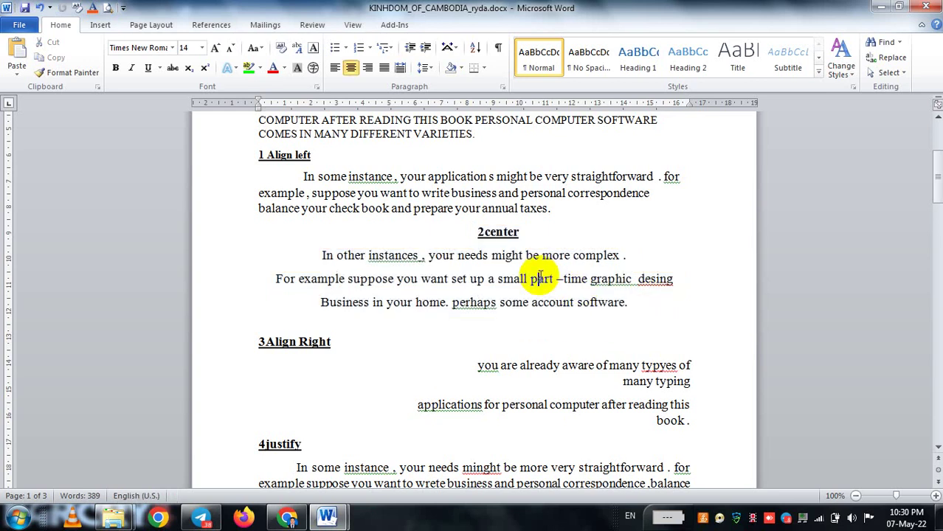
mouse_move(327, 517)
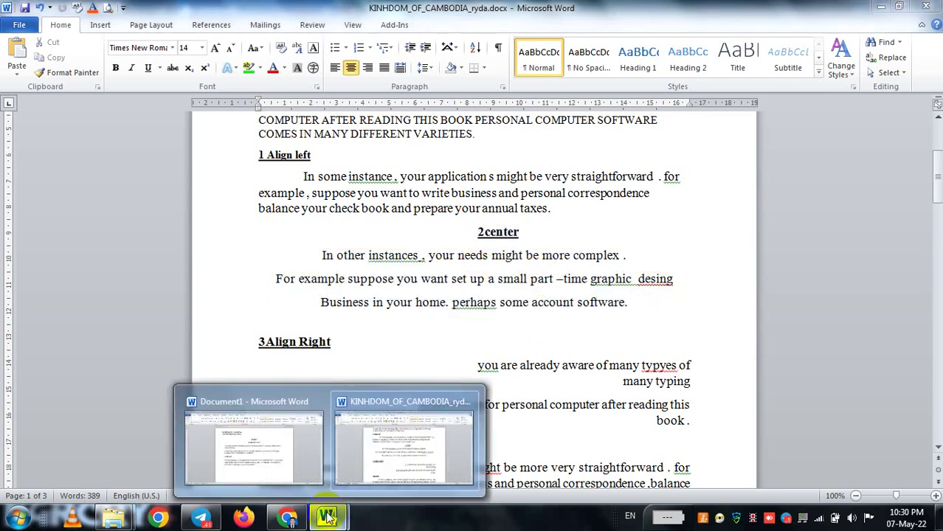
Step: Paste the 2center heading and its three lines into Document1
click(300, 465)
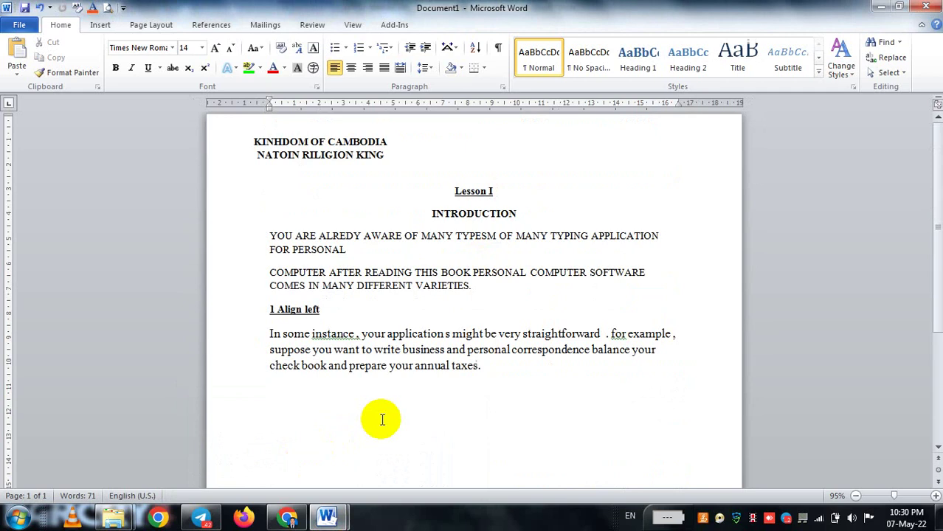
key(ctrl+v)
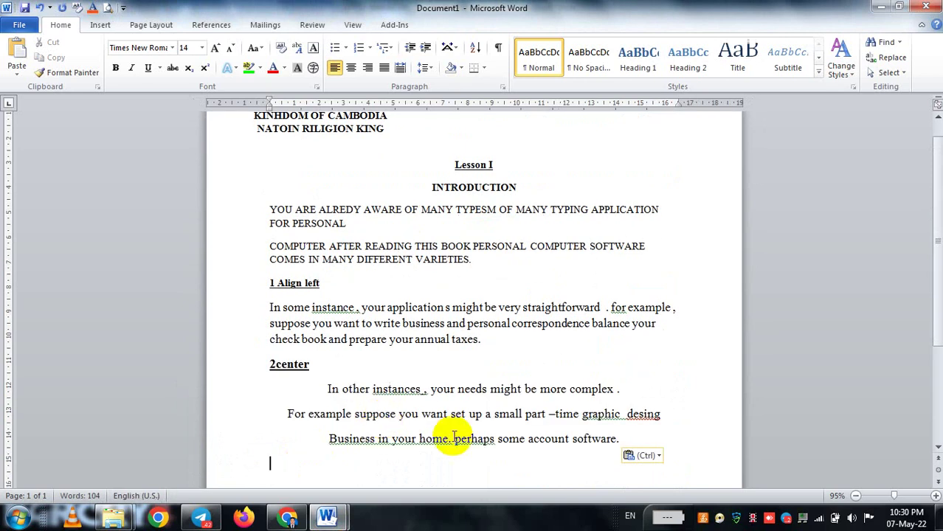
click(360, 389)
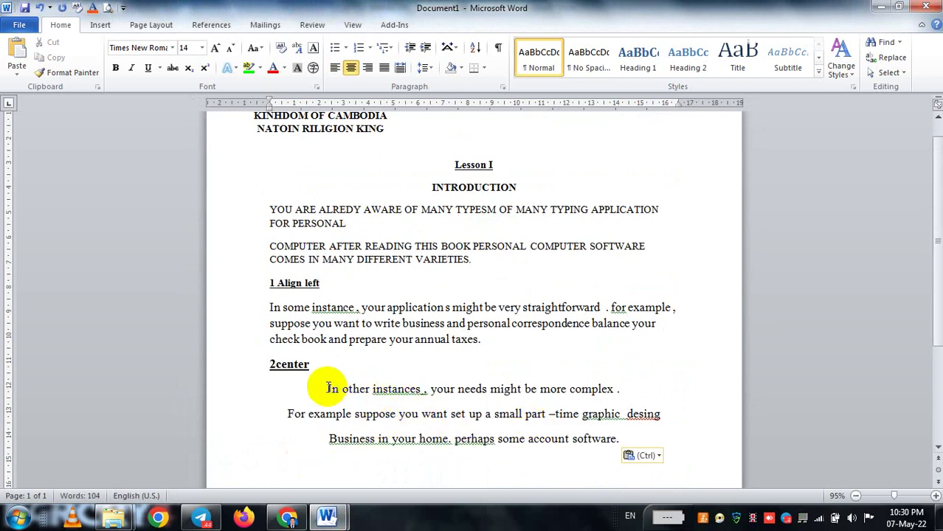
mouse_move(327, 388)
mouse_down()
mouse_move(625, 414)
mouse_move(665, 447)
mouse_up()
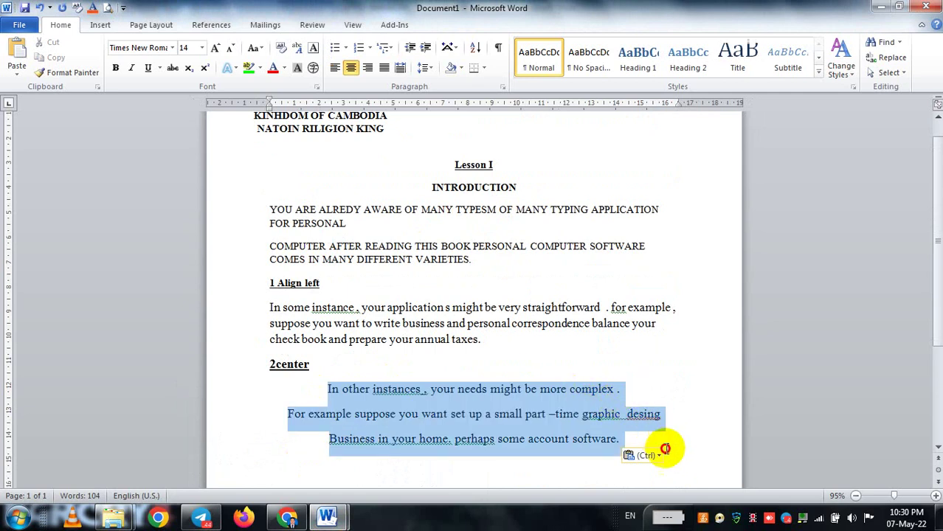
click(334, 68)
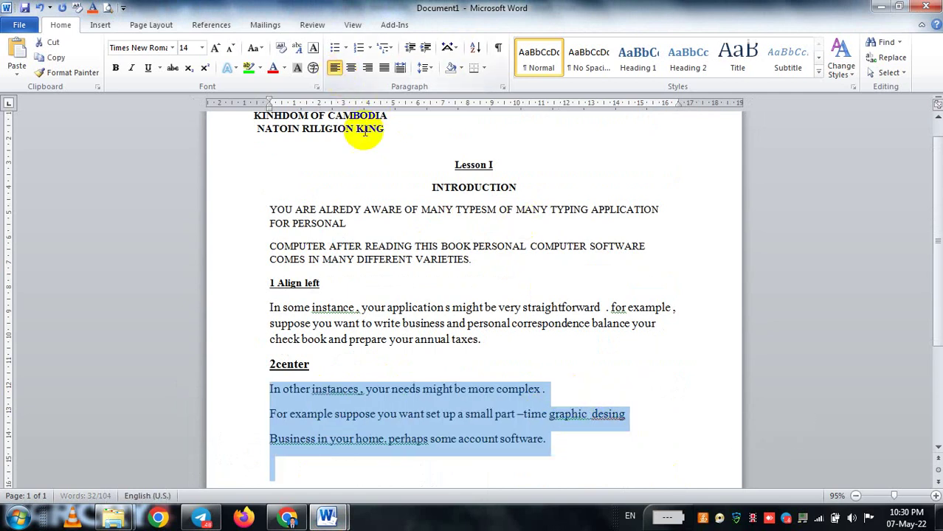
click(434, 396)
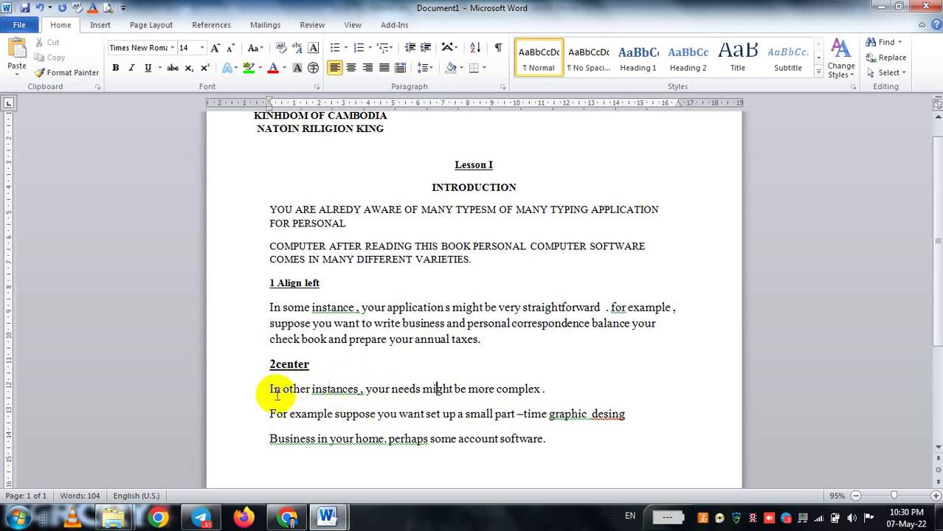
Step: Centre the three lines under 2center, starting with 'In other instances'
click(270, 389)
drag(270, 389, 544, 388)
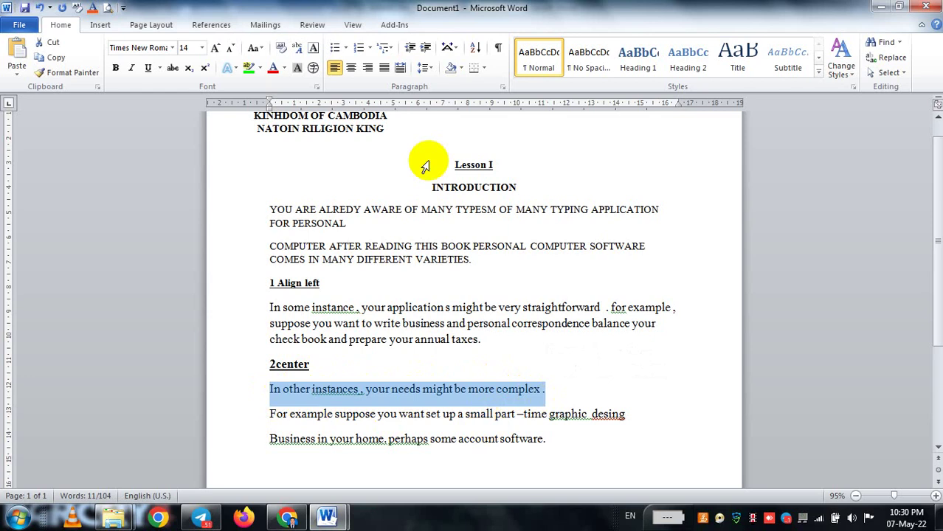
click(350, 69)
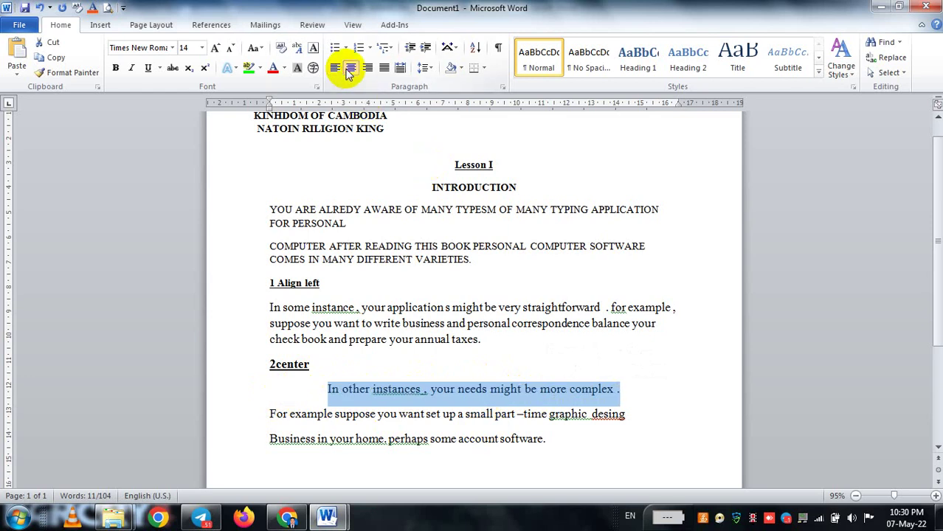
click(426, 389)
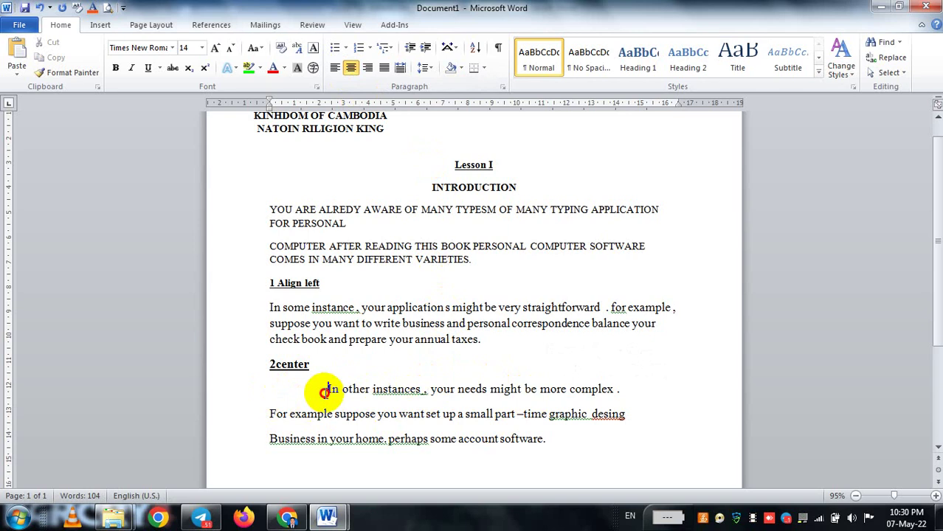
mouse_move(325, 389)
mouse_down()
mouse_move(499, 404)
mouse_move(557, 464)
mouse_up()
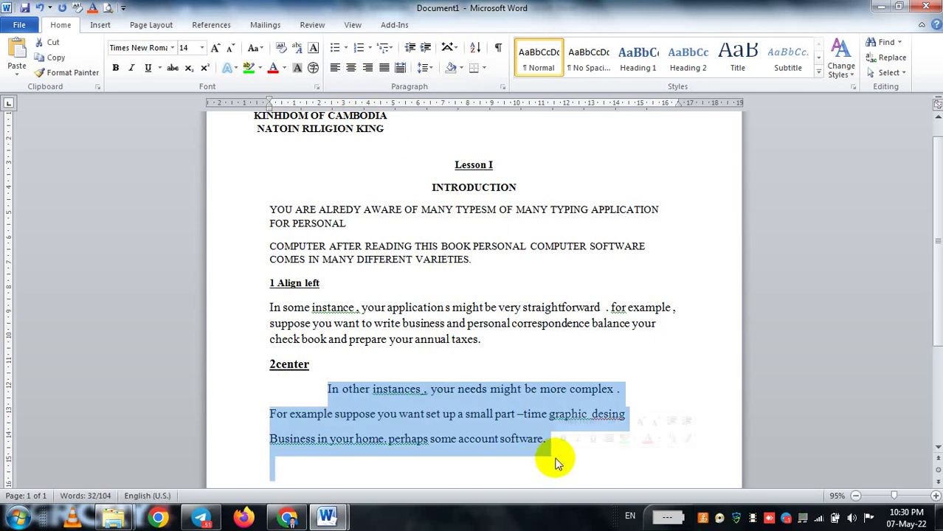
click(352, 71)
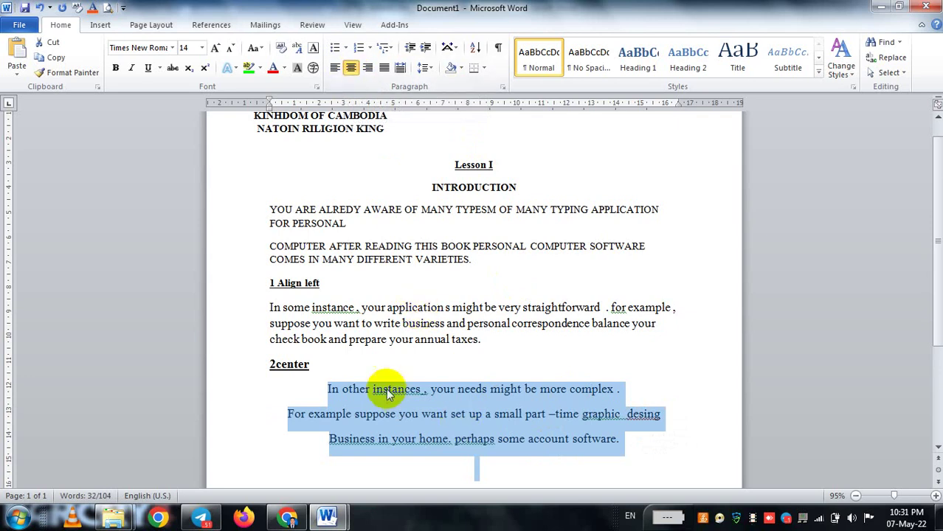
Step: Centre the 2center heading
click(270, 364)
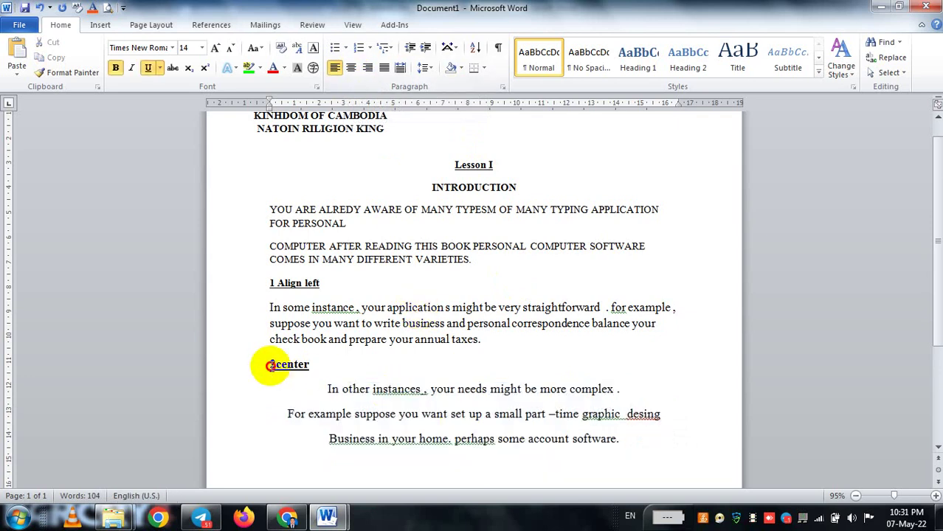
drag(270, 365, 309, 369)
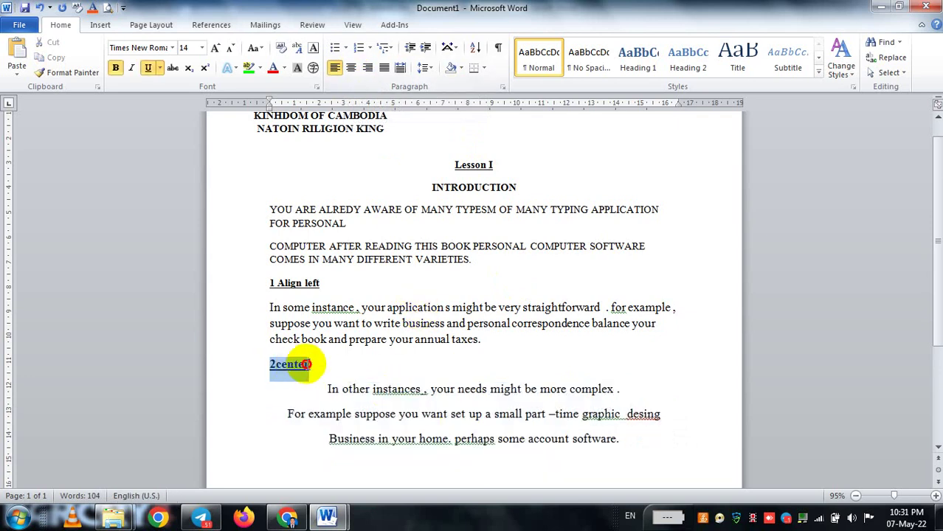
click(353, 68)
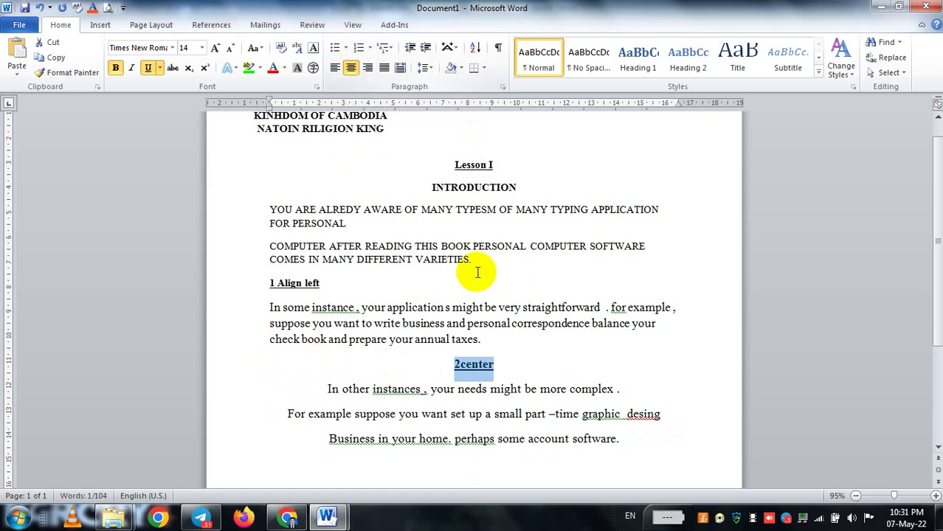
click(531, 466)
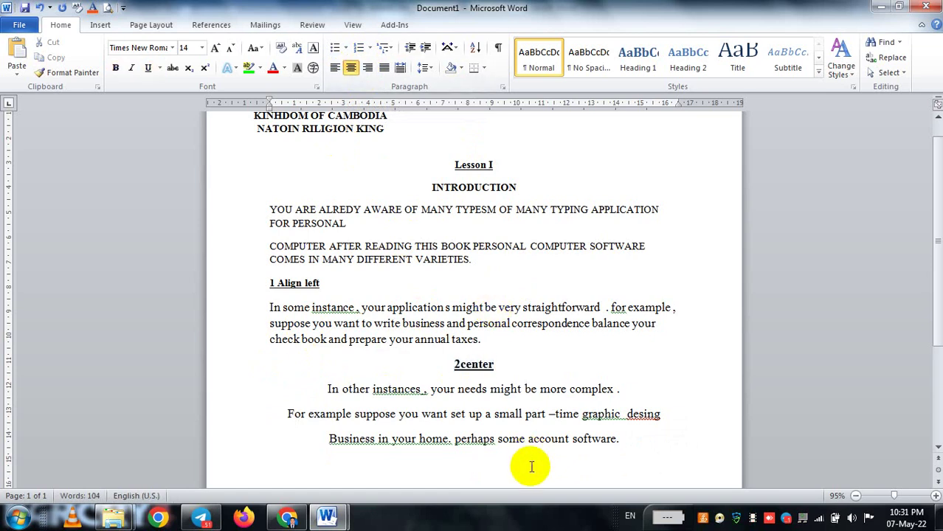
Step: Cancel the Save As prompt and keep the 2center heading bold and underlined
key(ctrl+s)
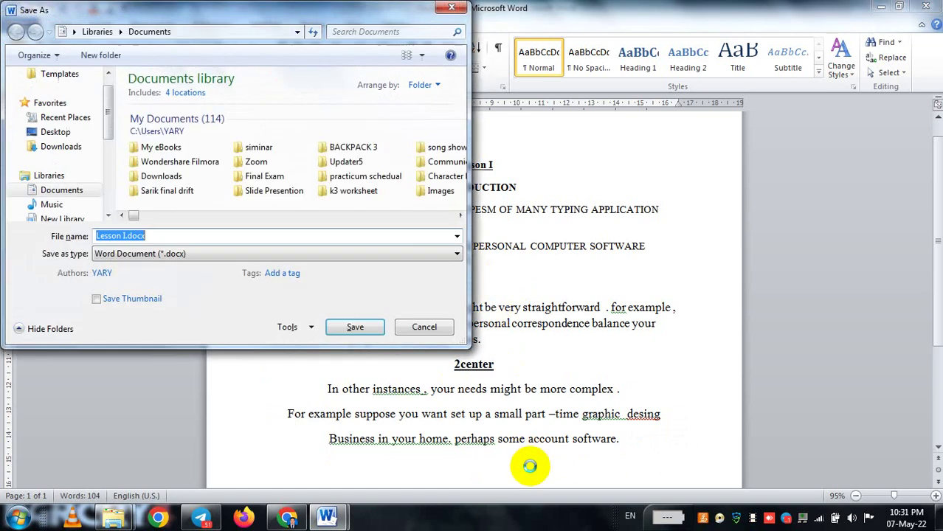
click(425, 326)
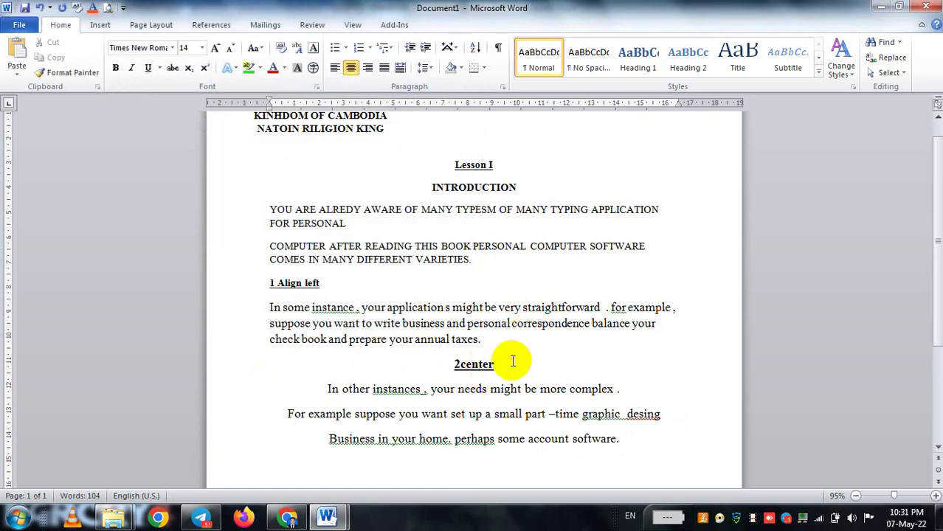
click(478, 365)
double_click(456, 365)
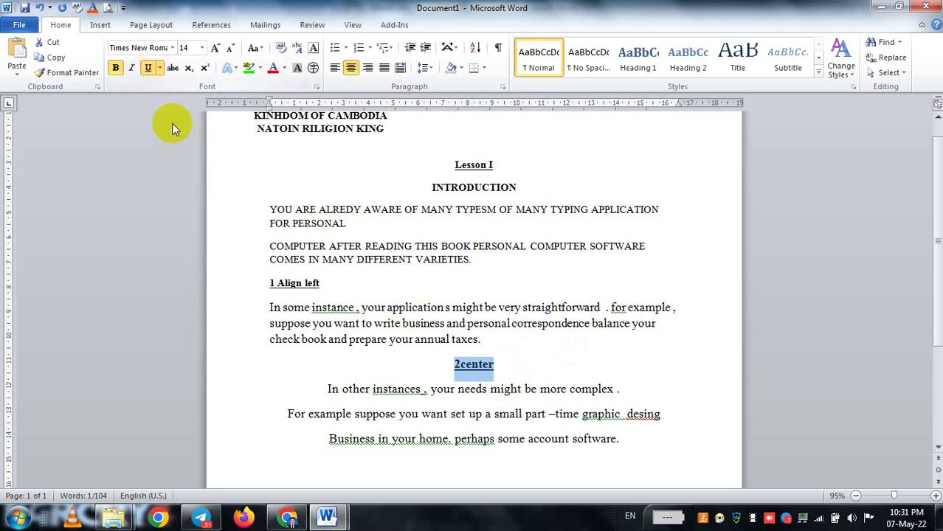
click(149, 70)
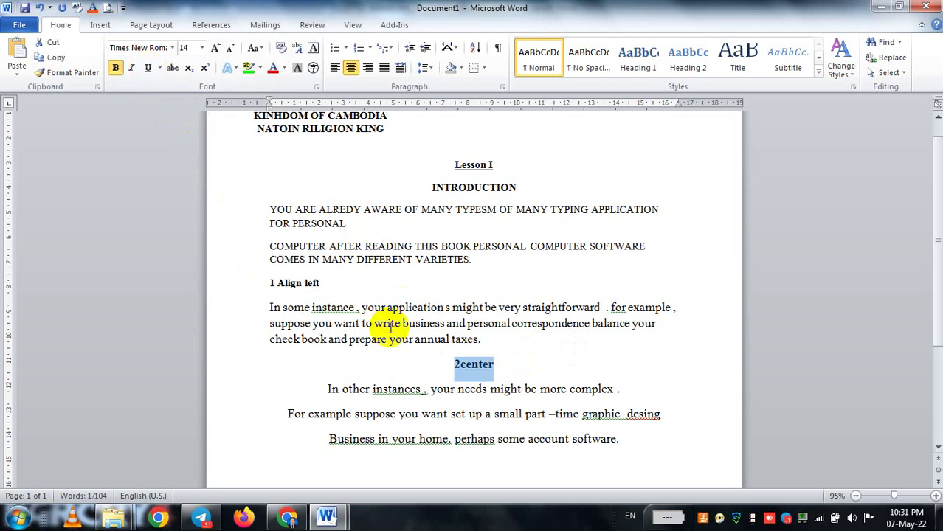
click(116, 68)
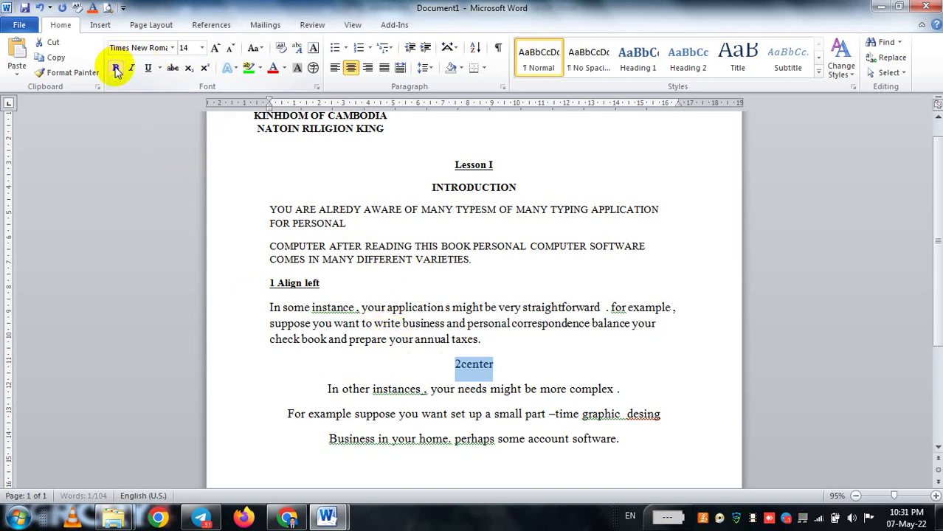
click(116, 68)
click(147, 68)
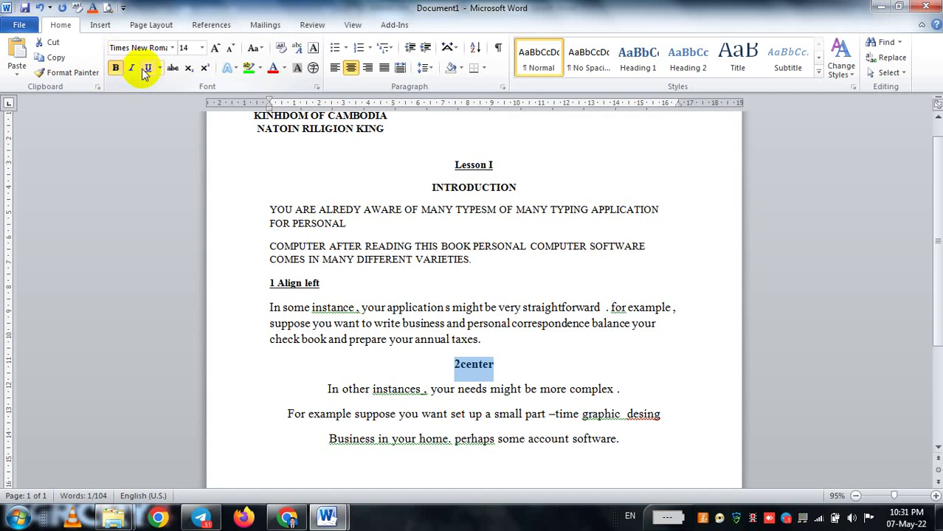
click(525, 389)
Step: Add a left-aligned empty line after 'software.'
click(662, 417)
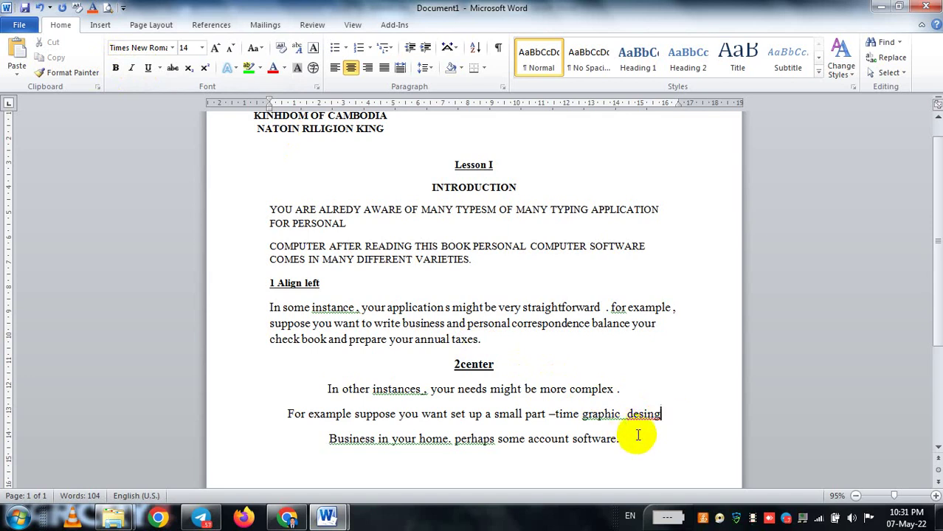
click(635, 439)
key(Return)
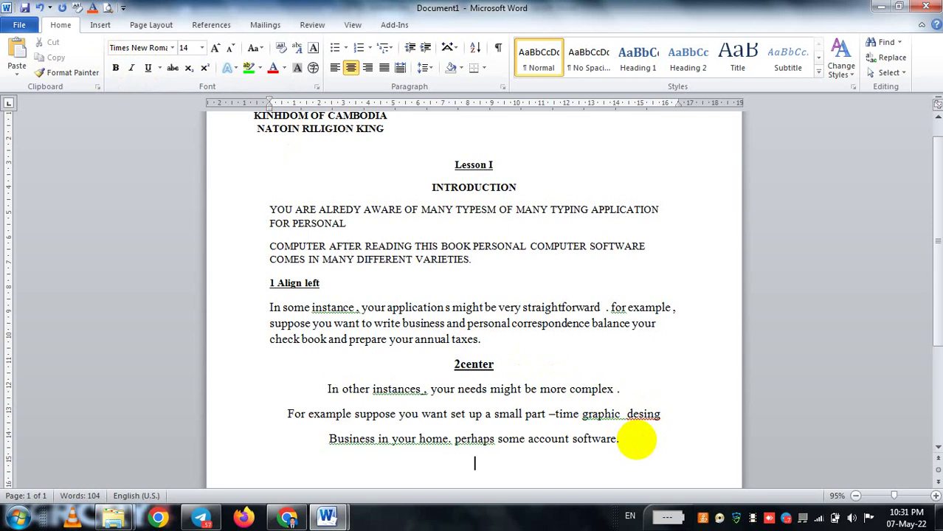
key(ctrl+l)
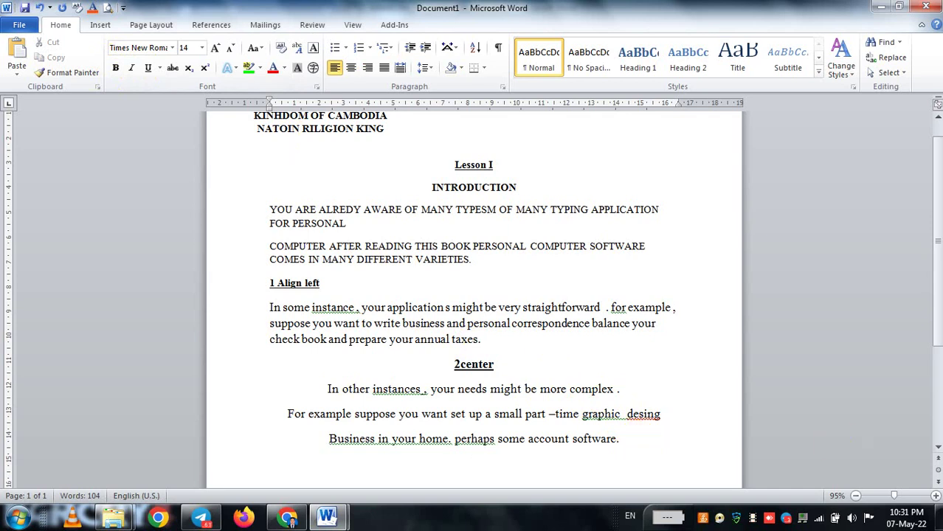
drag(937, 251, 922, 302)
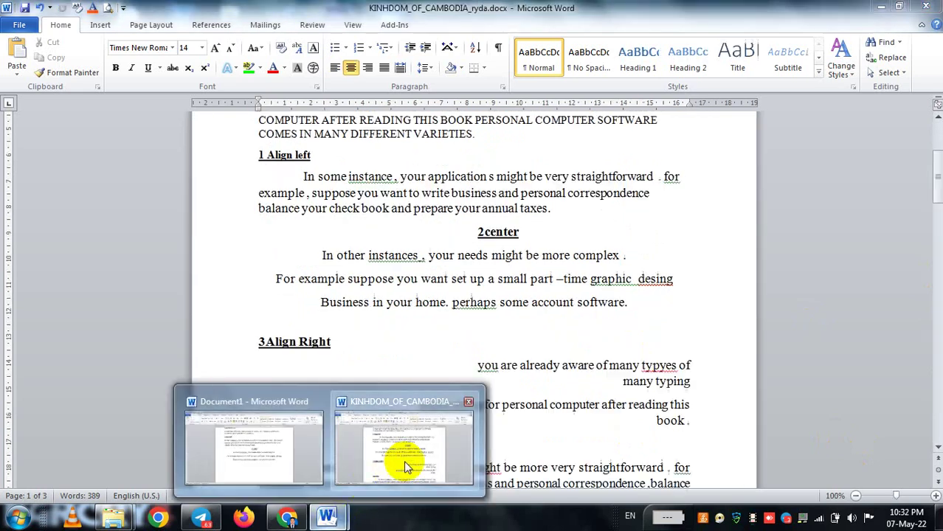
Step: Select the reference's 3Align Right section through 'book.' and return to Document1
click(404, 460)
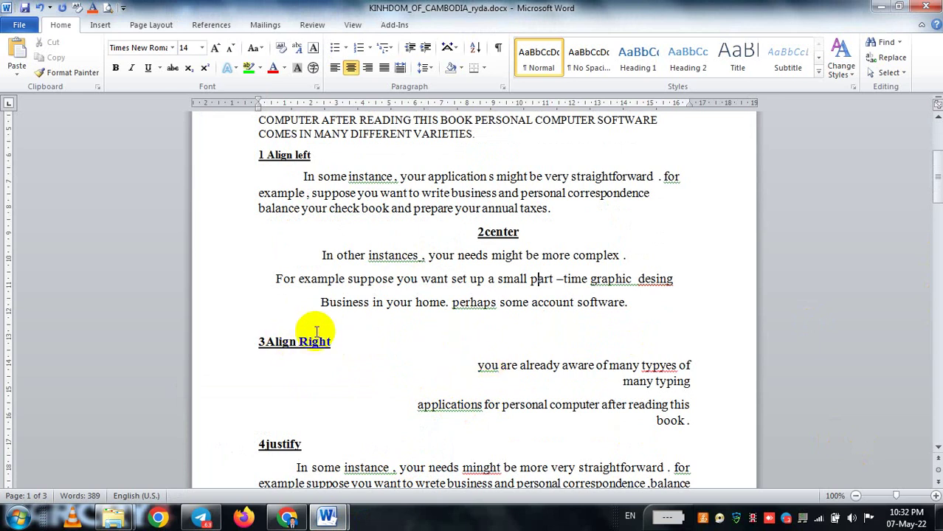
drag(255, 343, 330, 350)
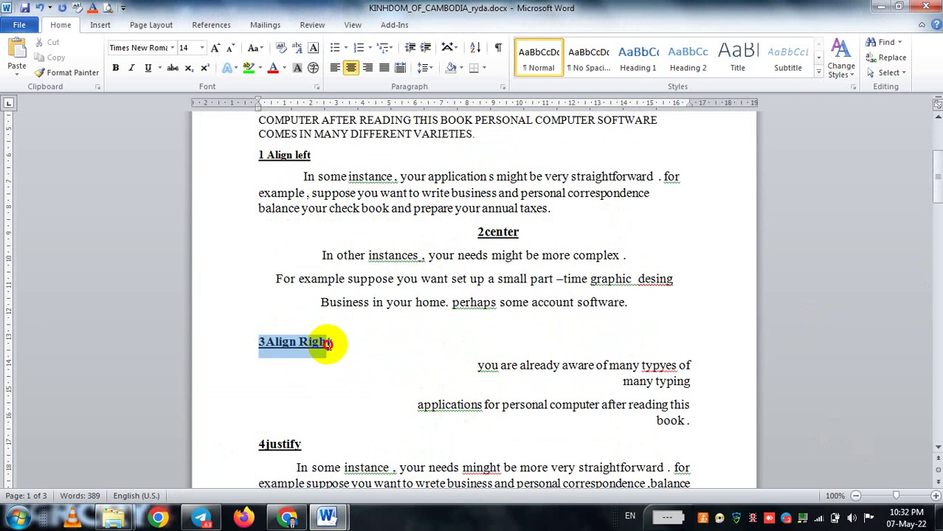
click(389, 344)
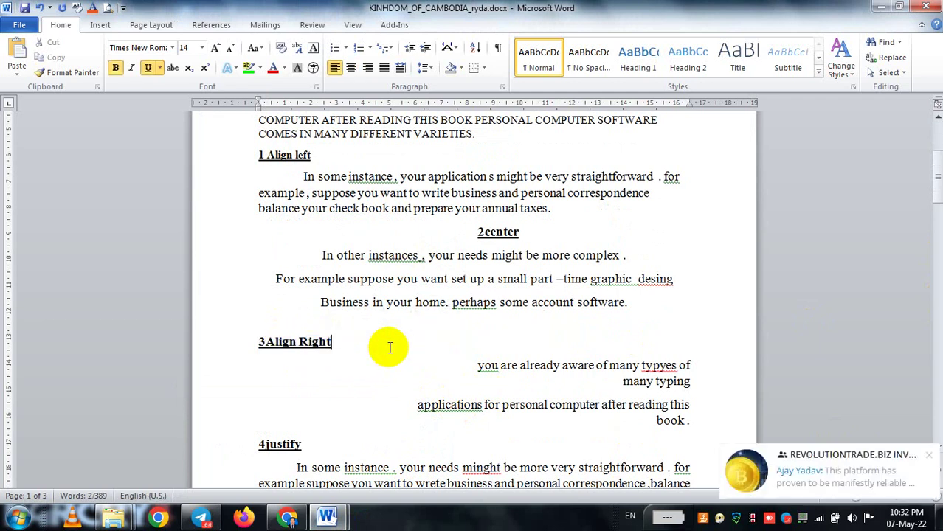
drag(258, 342, 702, 433)
key(ctrl+c)
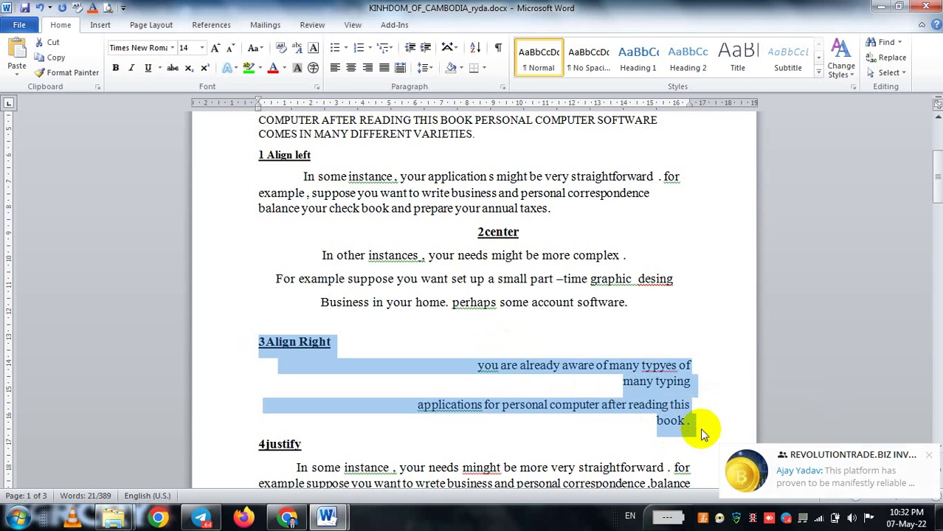
click(326, 516)
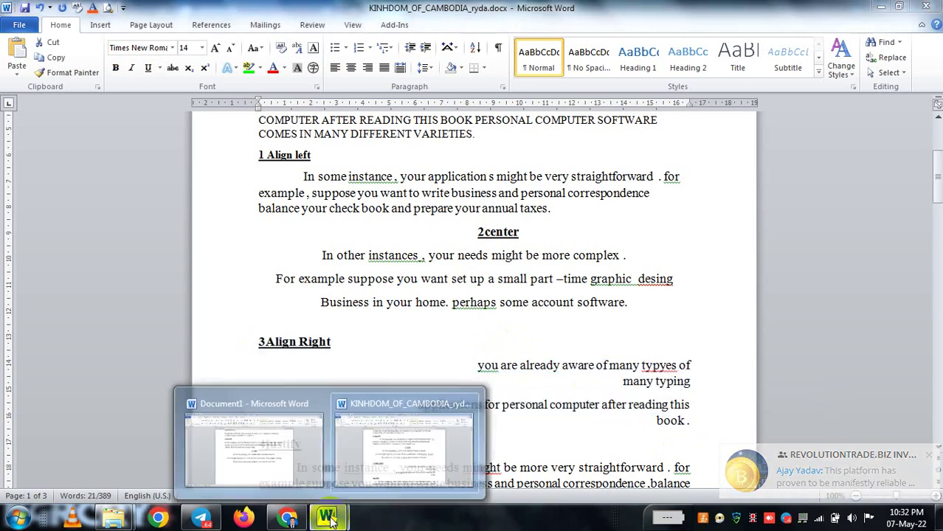
click(280, 476)
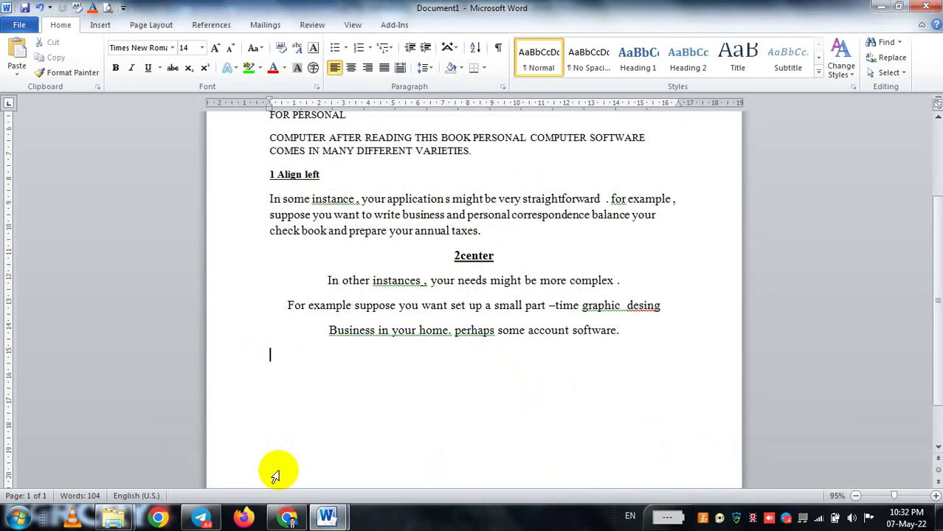
Step: Paste the 3Align Right heading and paragraphs on a new line in Document1
key(ctrl+e)
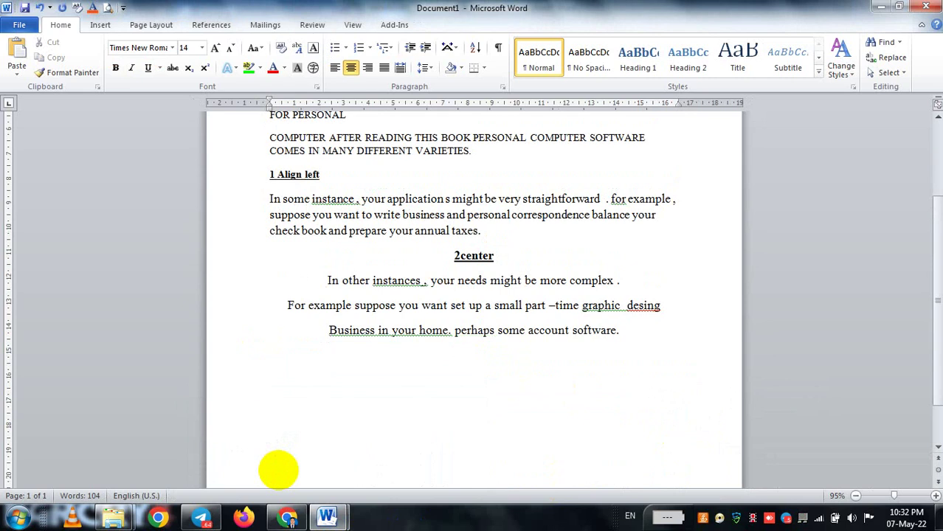
key(Return)
key(ctrl+v)
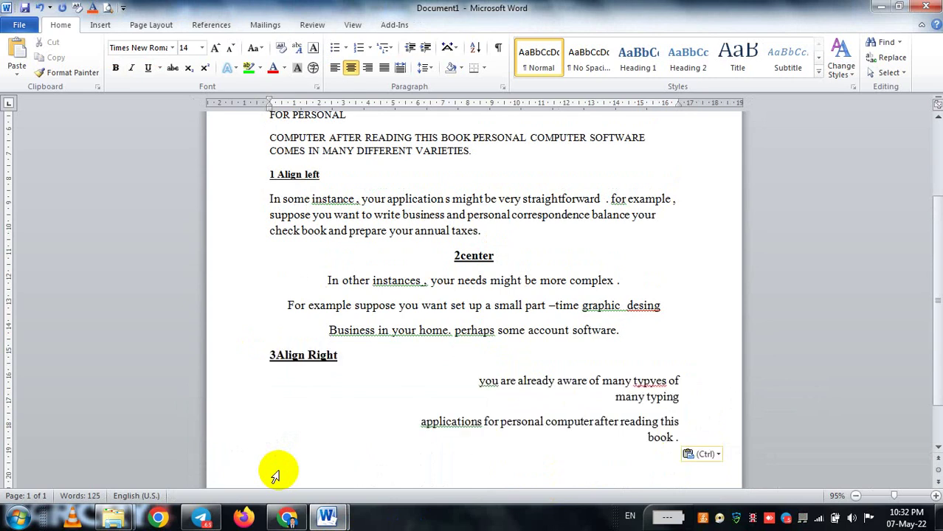
drag(494, 404, 679, 398)
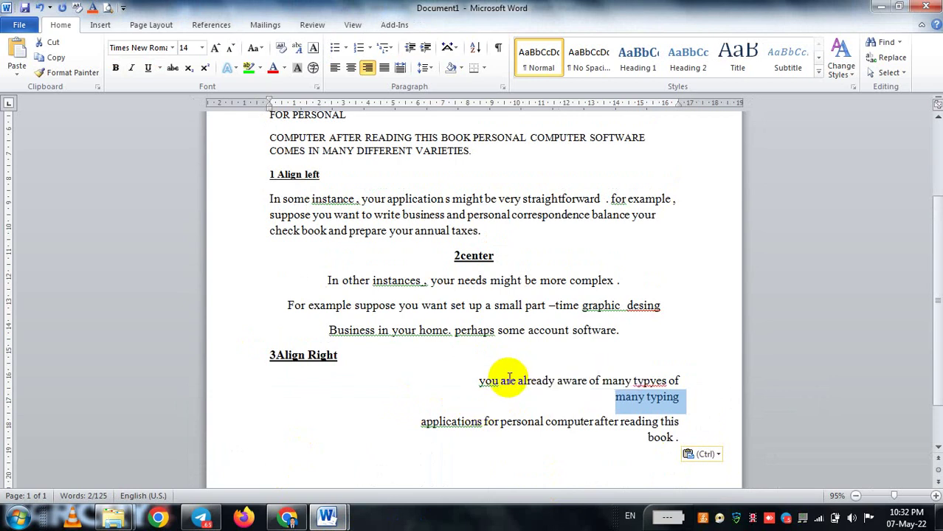
click(509, 379)
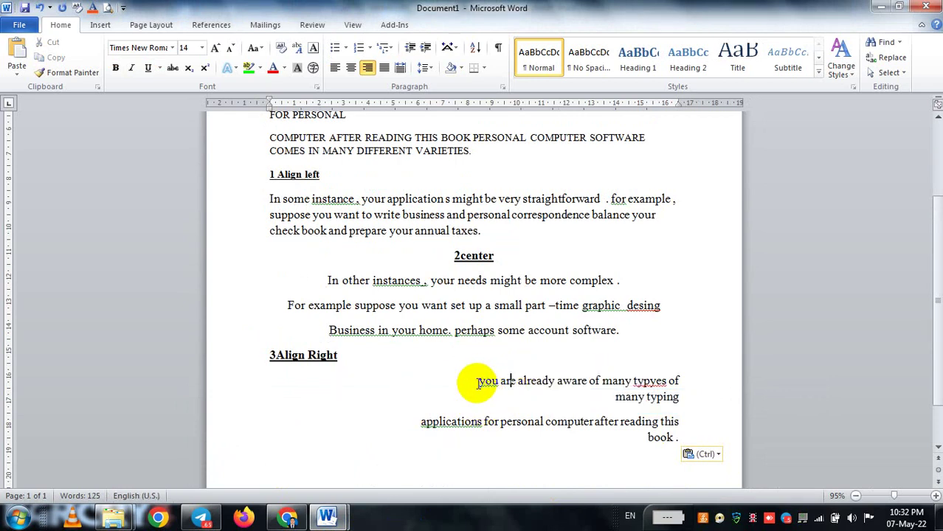
click(476, 381)
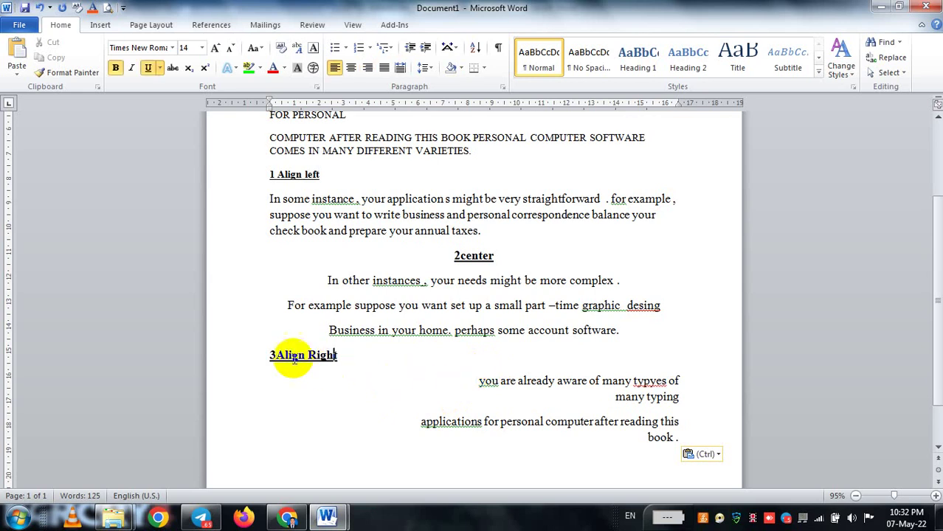
Step: Right-align the 3Align Right heading and the paragraphs beneath it
click(272, 355)
drag(272, 355, 351, 361)
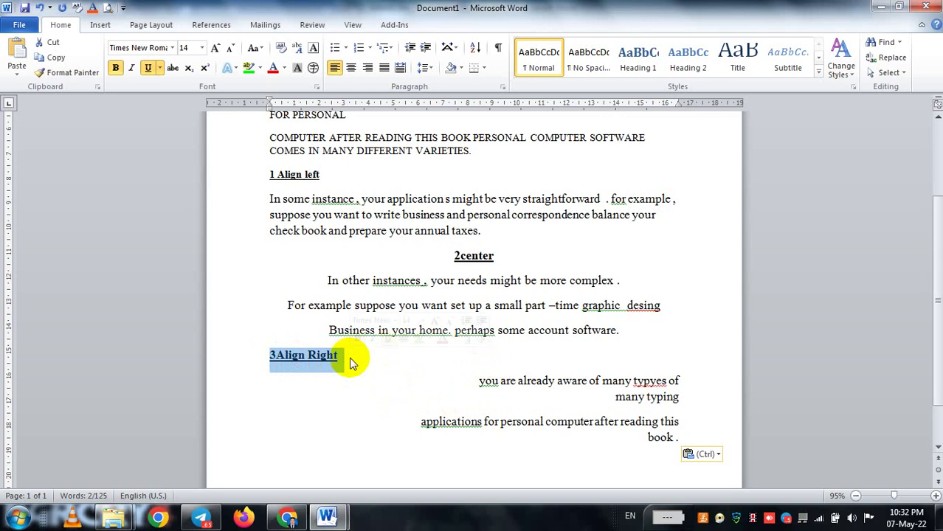
click(367, 67)
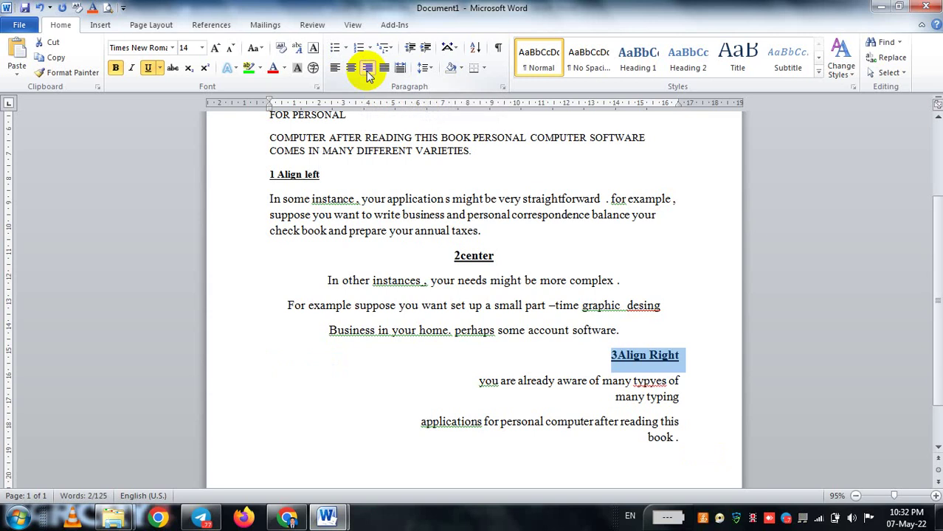
click(526, 378)
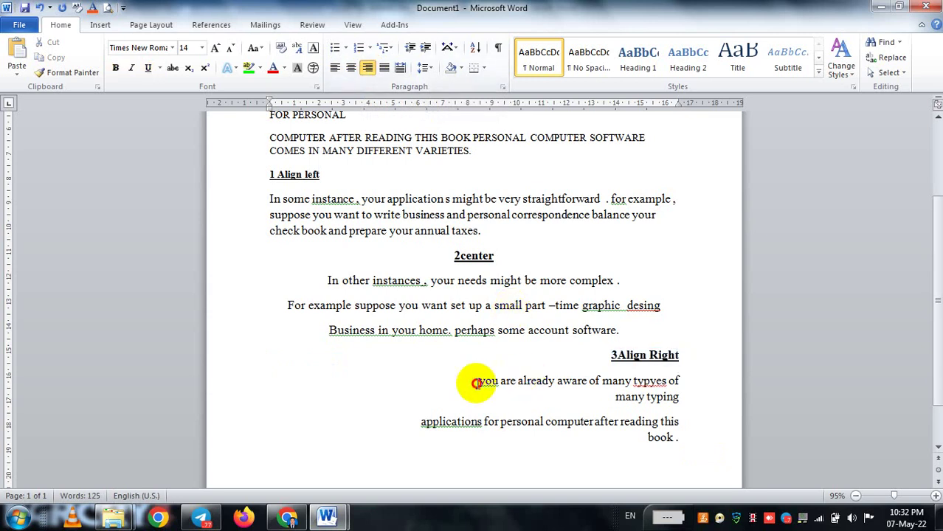
drag(479, 380, 667, 438)
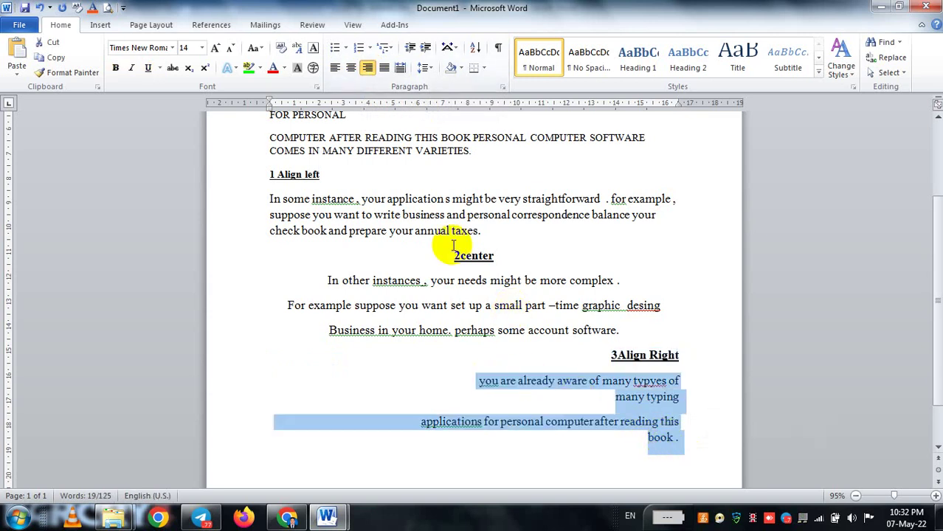
click(368, 70)
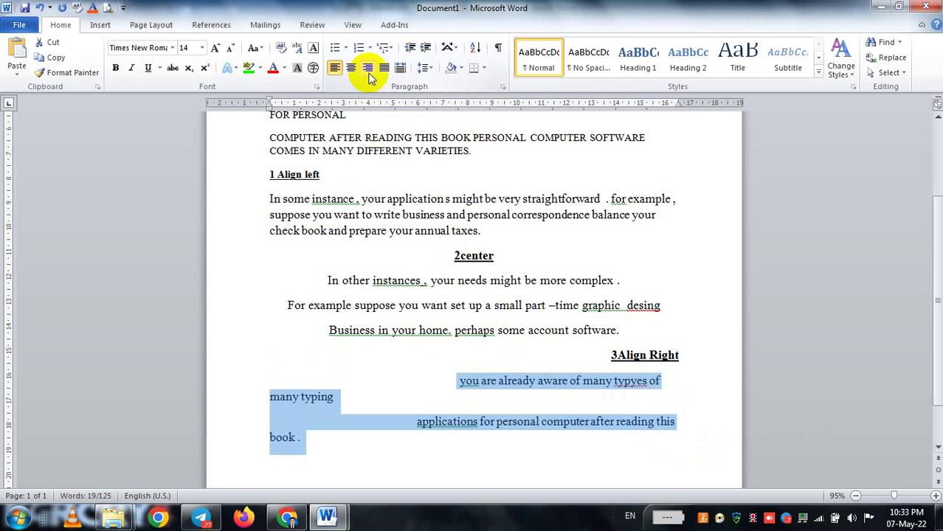
click(368, 70)
click(647, 420)
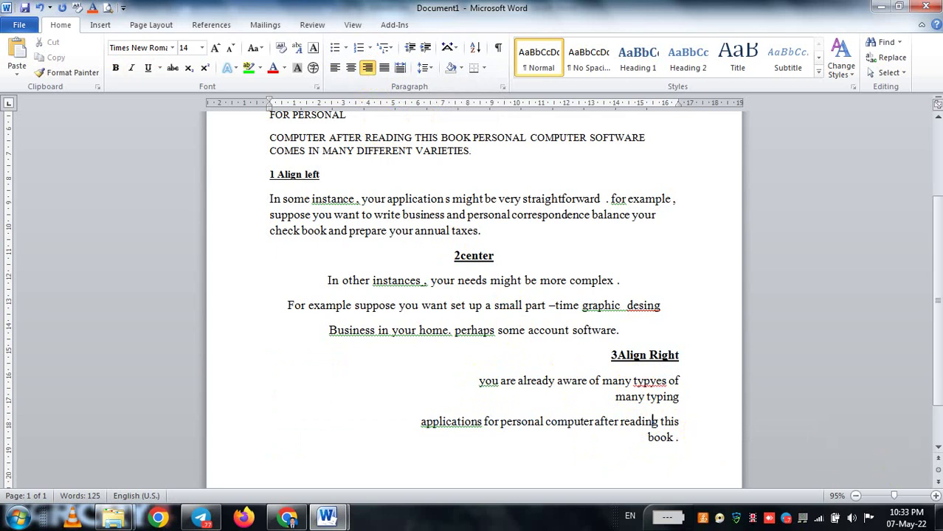
Step: Scroll back up and bring KINHDOM_OF_CAMBODIA_ryda.docx to the front
scroll(685, 424, up, 1)
drag(938, 338, 939, 390)
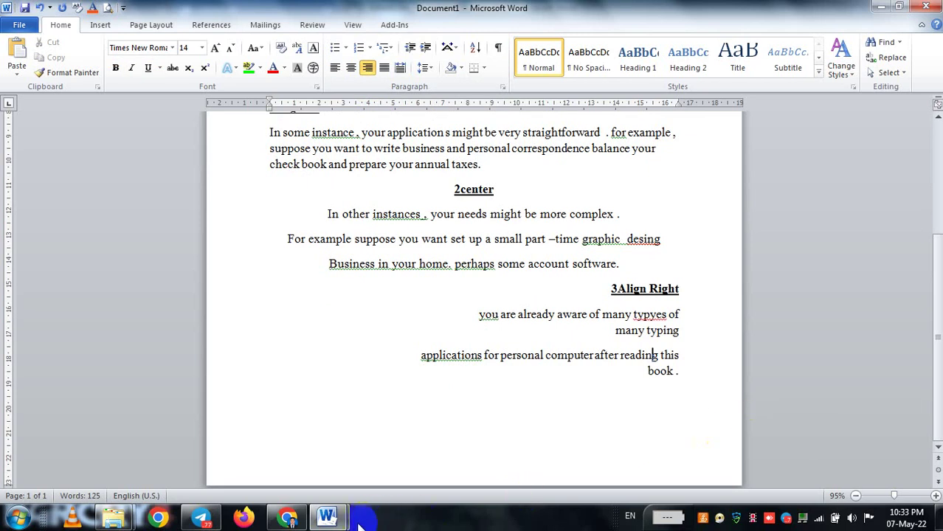
mouse_move(327, 517)
click(295, 448)
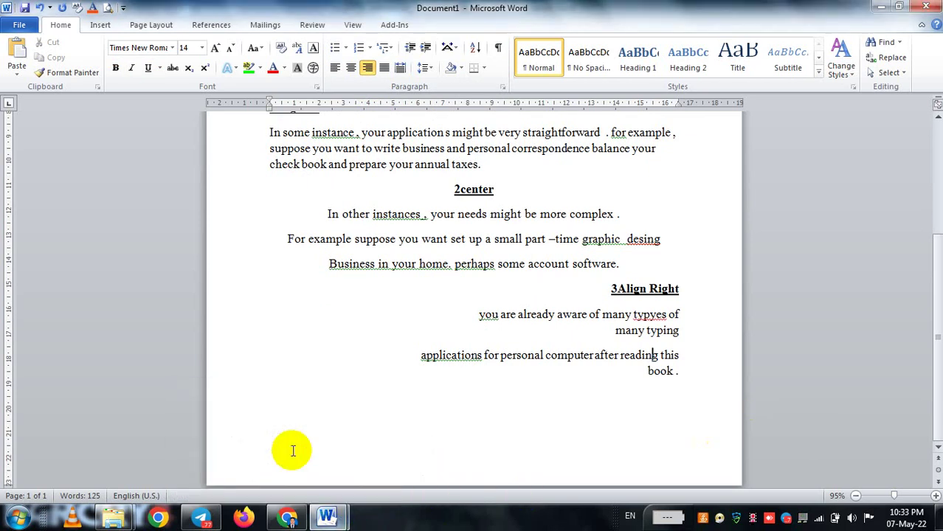
click(389, 449)
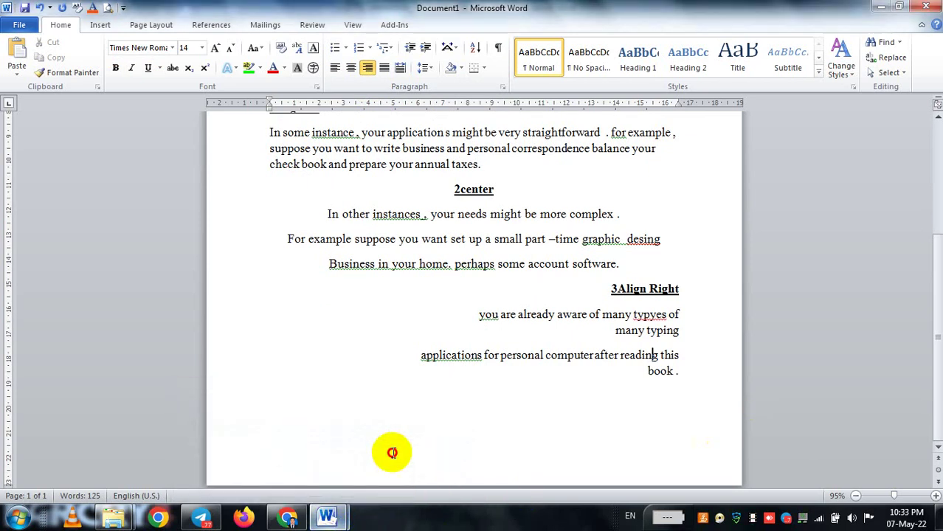
mouse_move(326, 517)
click(368, 435)
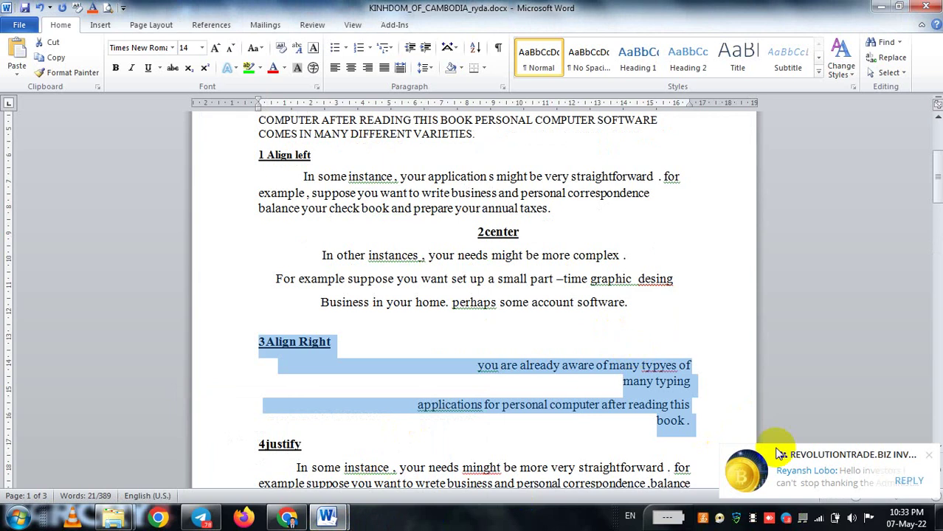
Step: Dismiss the chat notification, then select the '4justify' heading and the paragraph below it
click(932, 457)
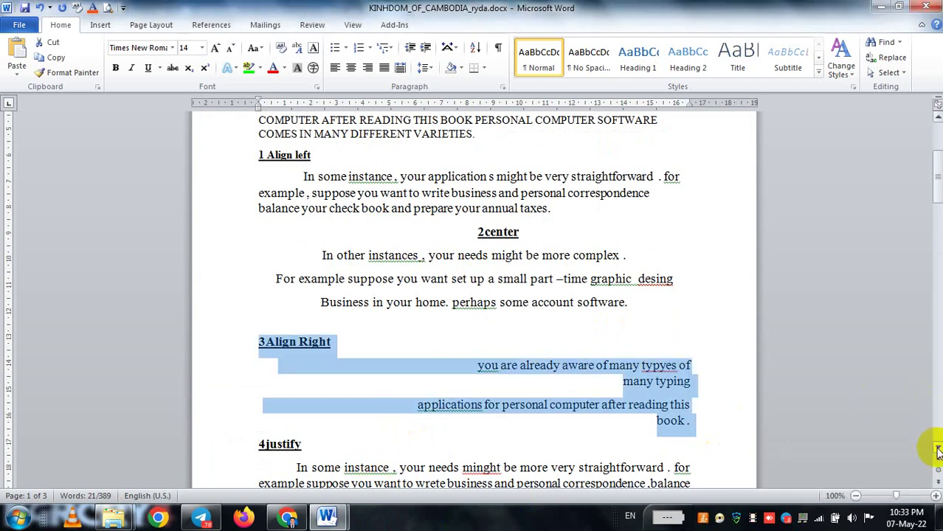
click(936, 447)
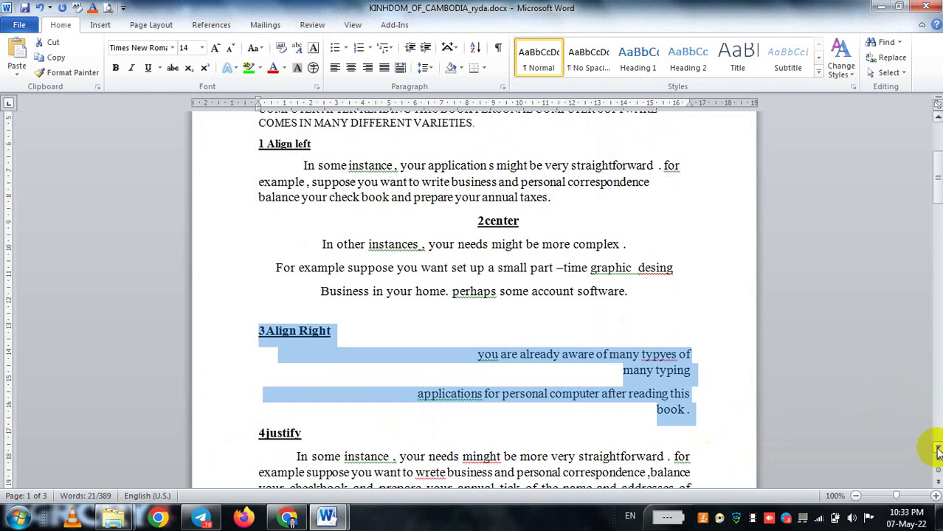
click(937, 448)
click(936, 448)
click(937, 447)
click(936, 448)
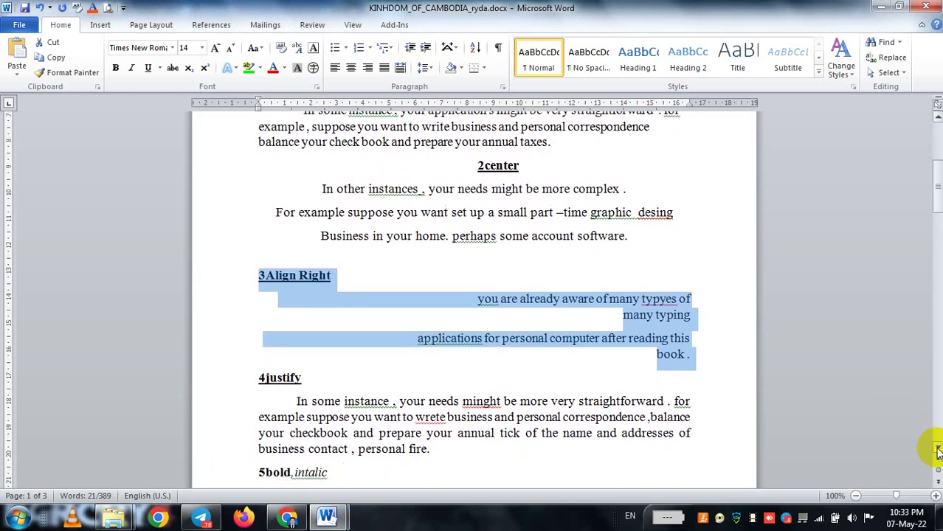
click(936, 450)
click(937, 450)
click(936, 450)
click(937, 450)
click(937, 450)
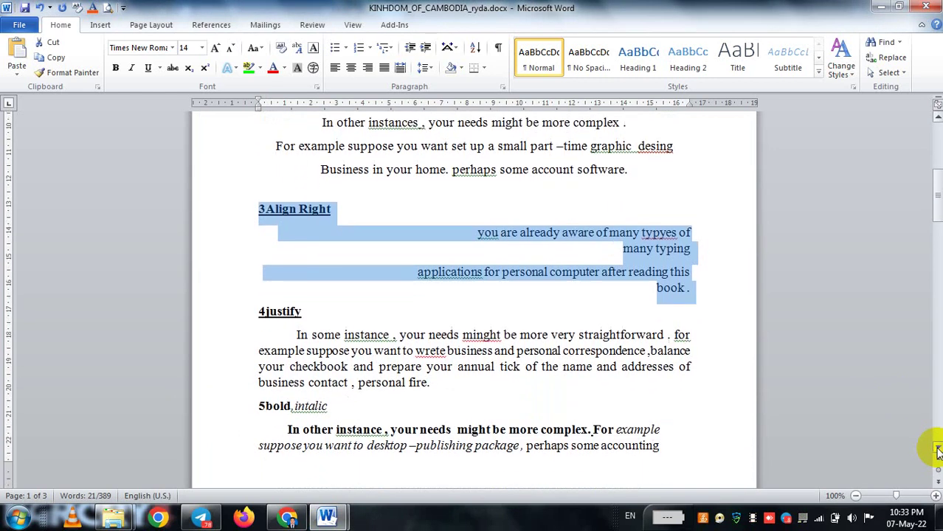
click(937, 449)
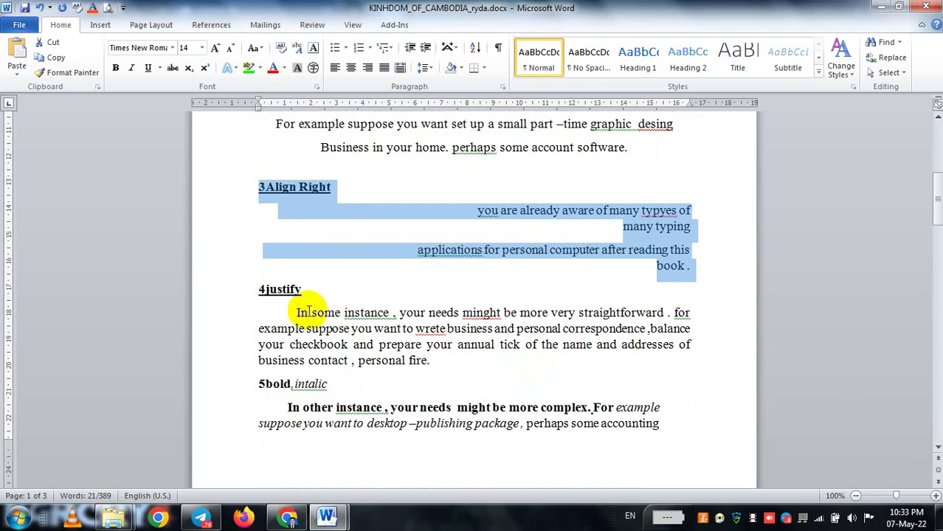
click(250, 289)
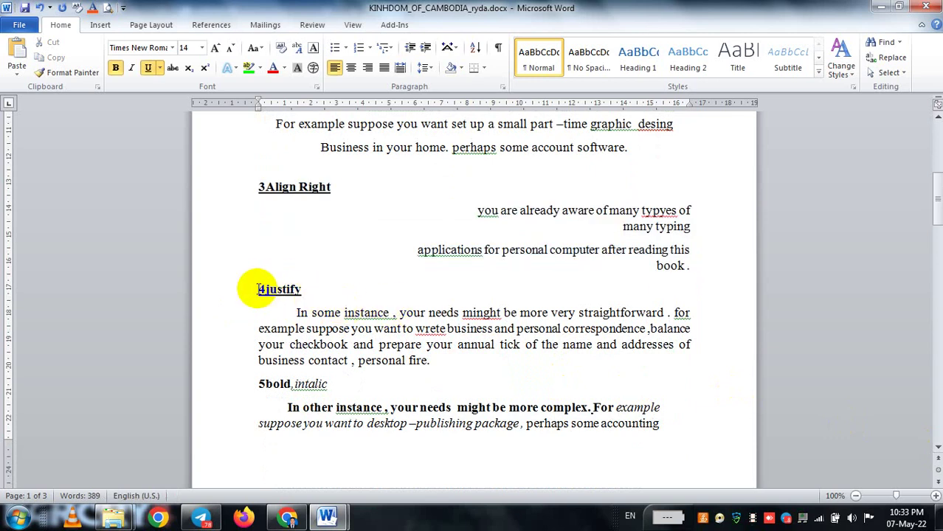
mouse_move(257, 289)
mouse_down()
mouse_move(474, 336)
mouse_move(584, 376)
mouse_up()
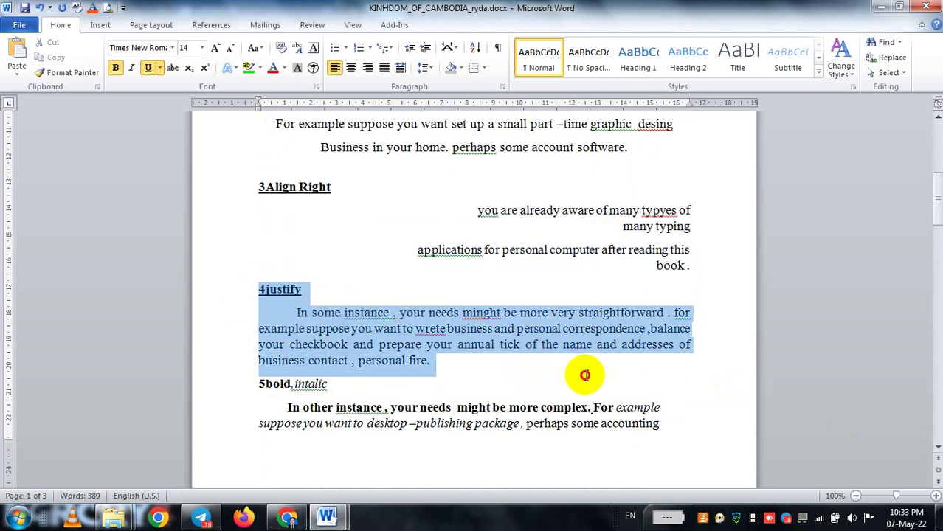
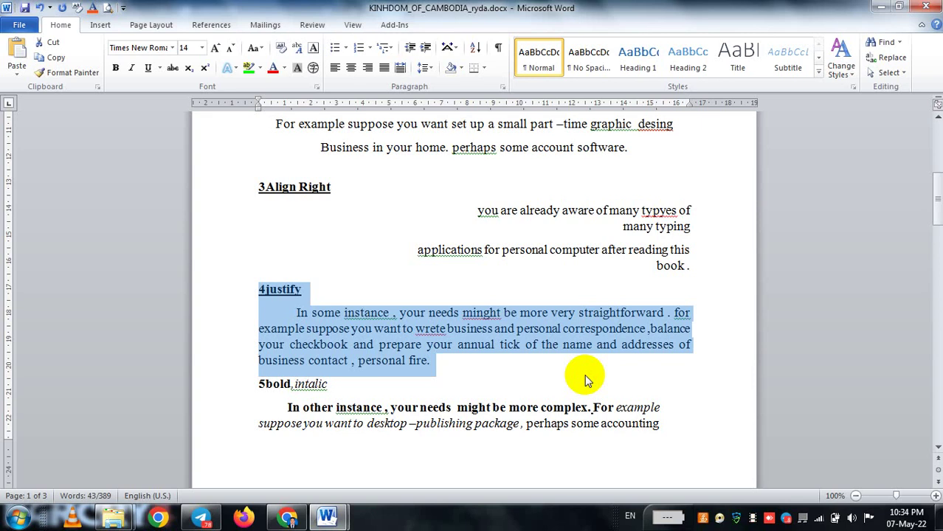
Step: In Document1, paste the 4justify heading and paragraph on a new left-aligned line after 'book .'
click(329, 516)
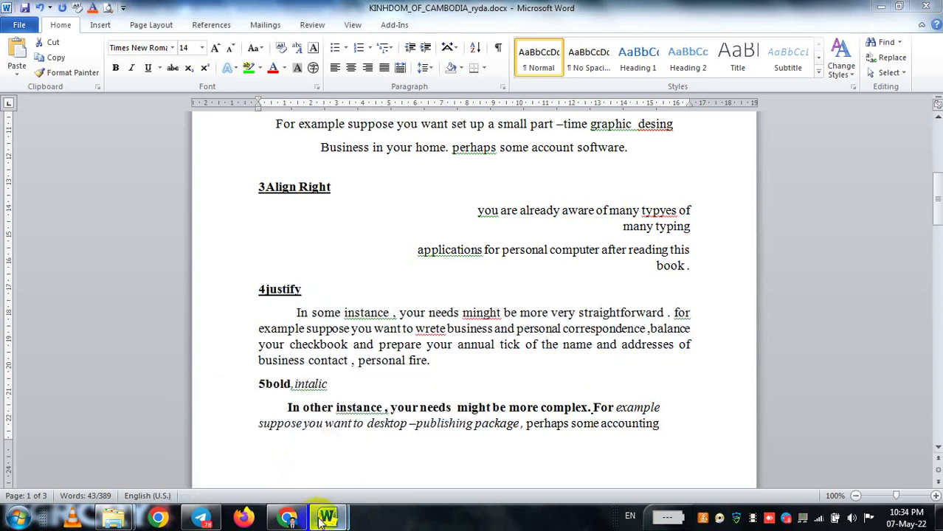
mouse_move(327, 517)
click(299, 479)
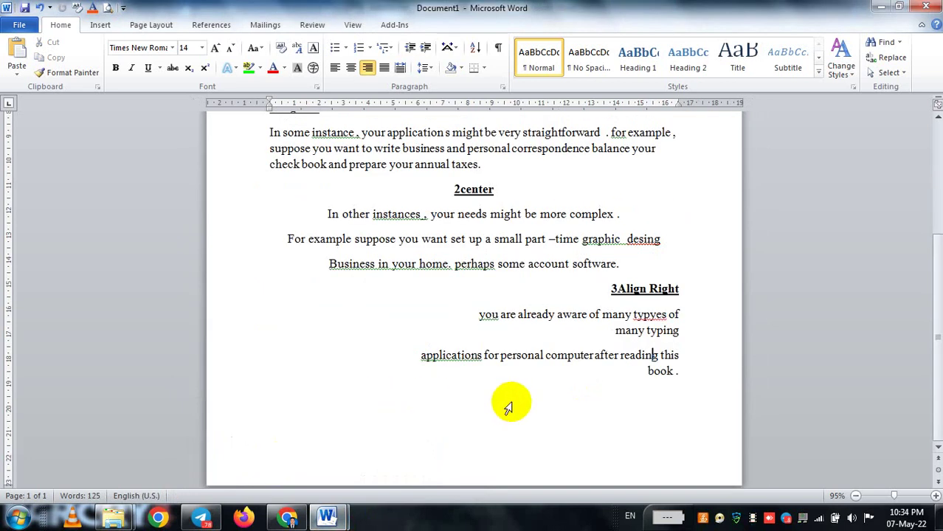
click(678, 371)
key(Return)
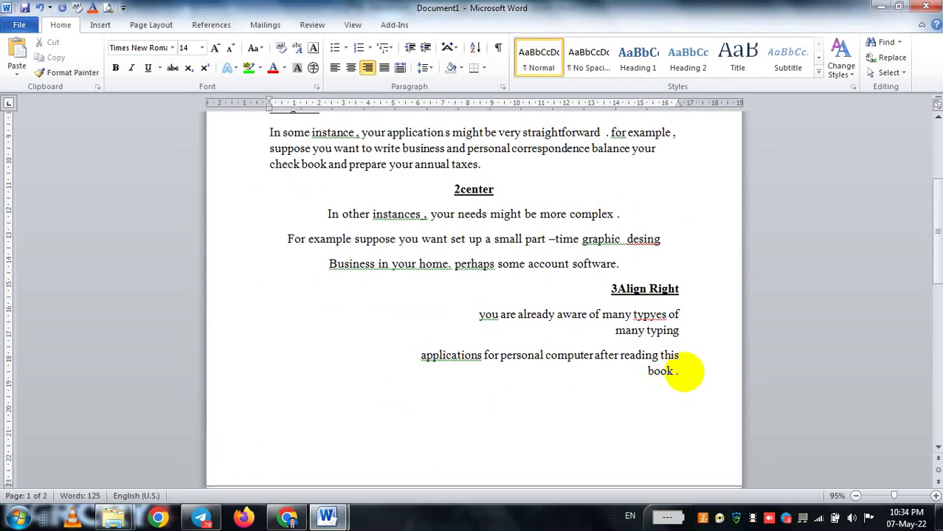
key(ctrl+l)
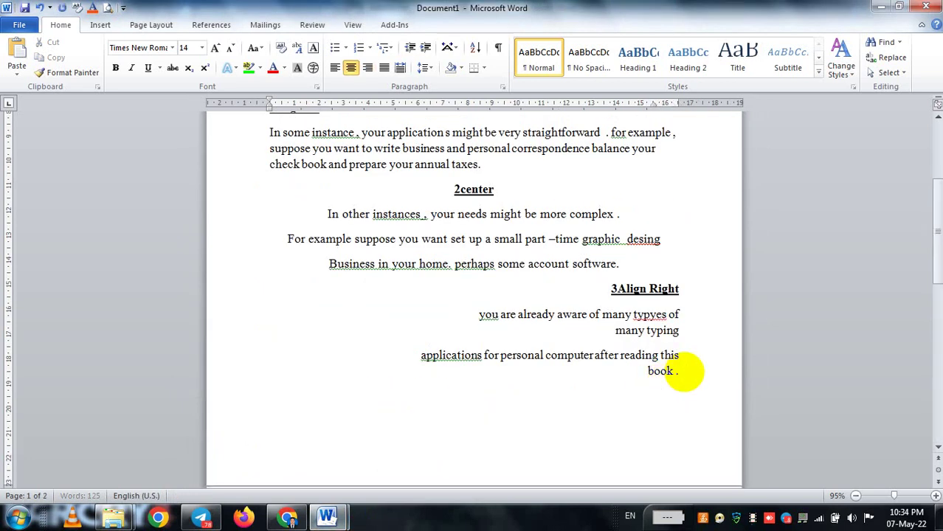
text(4justify In some instance , your needs minght be more very straightforward . for example suppose you want to wrete business and personal correspondence ,balance your checkbook and prepare your annual tick of the name and addresses of business contact , personal fire.)
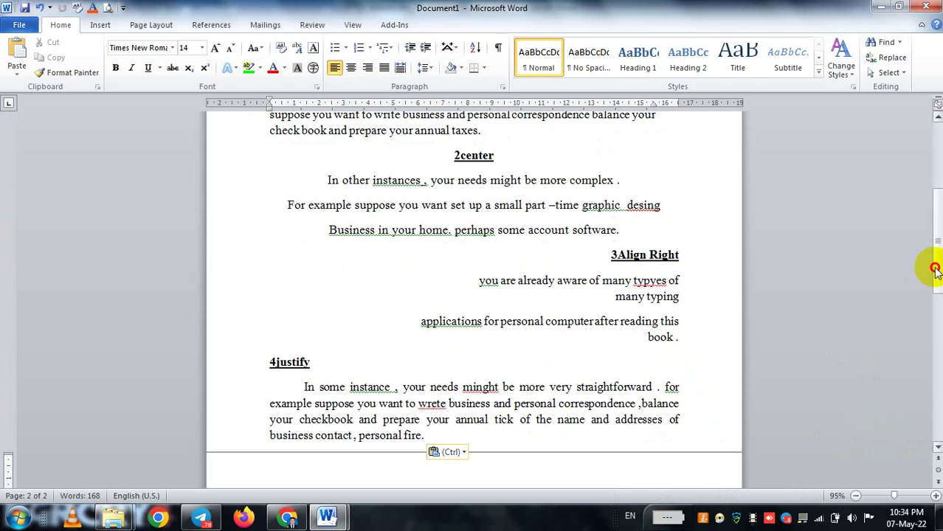
drag(935, 273, 937, 224)
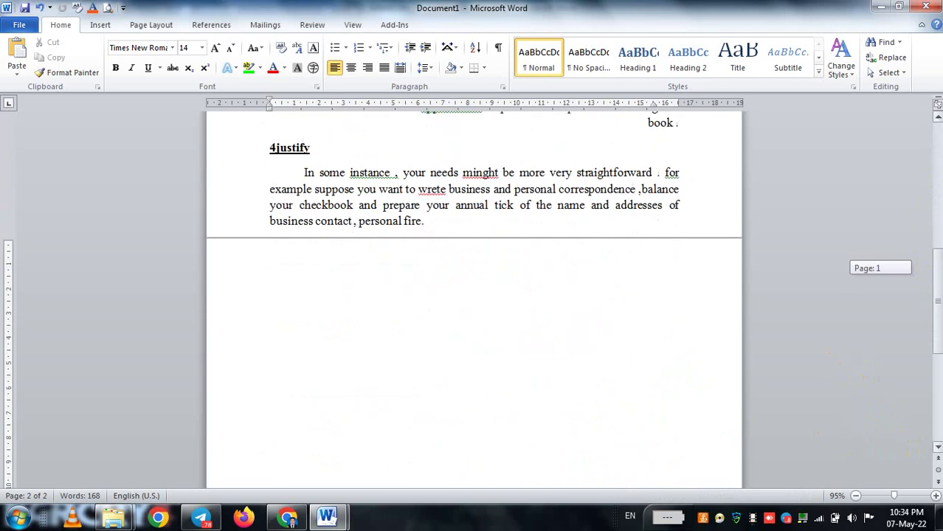
drag(936, 223, 933, 164)
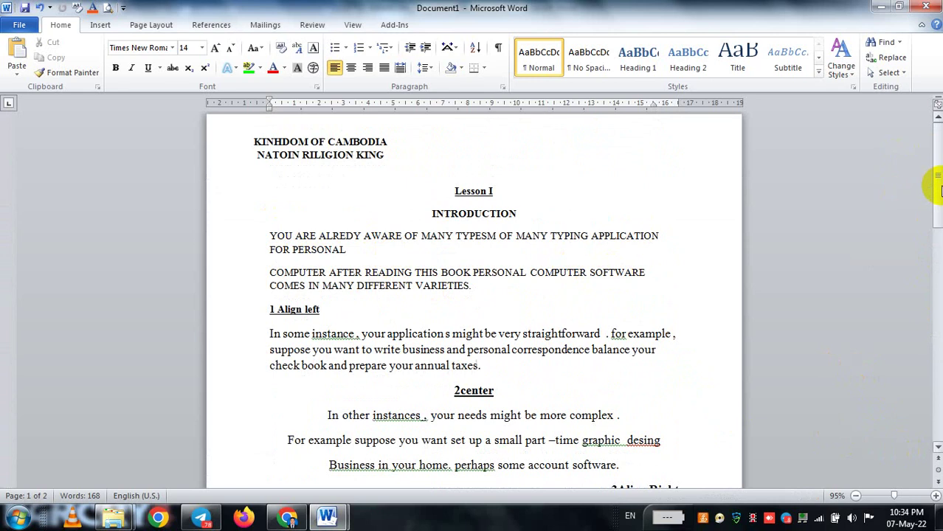
drag(934, 190, 931, 171)
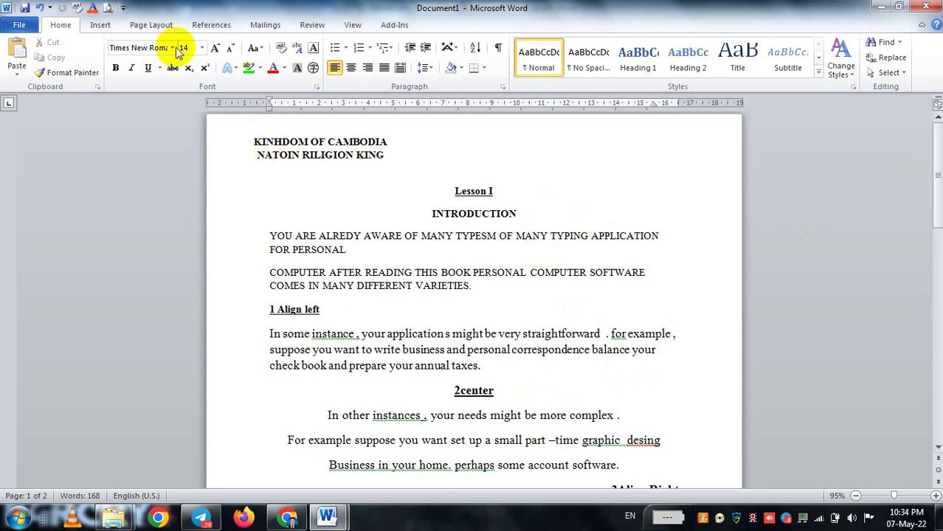
Step: Set Document1's paper size to A4 (21 cm x 29.7 cm)
click(163, 29)
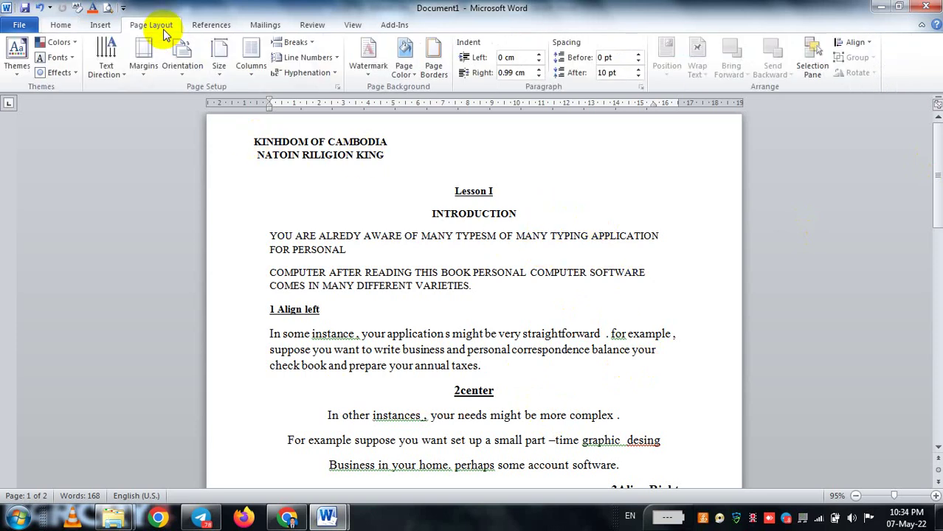
click(220, 78)
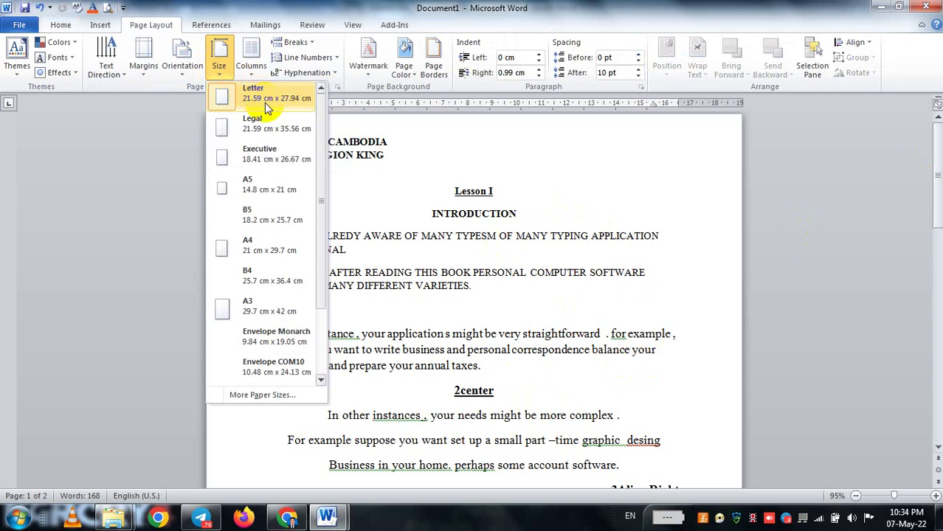
click(272, 248)
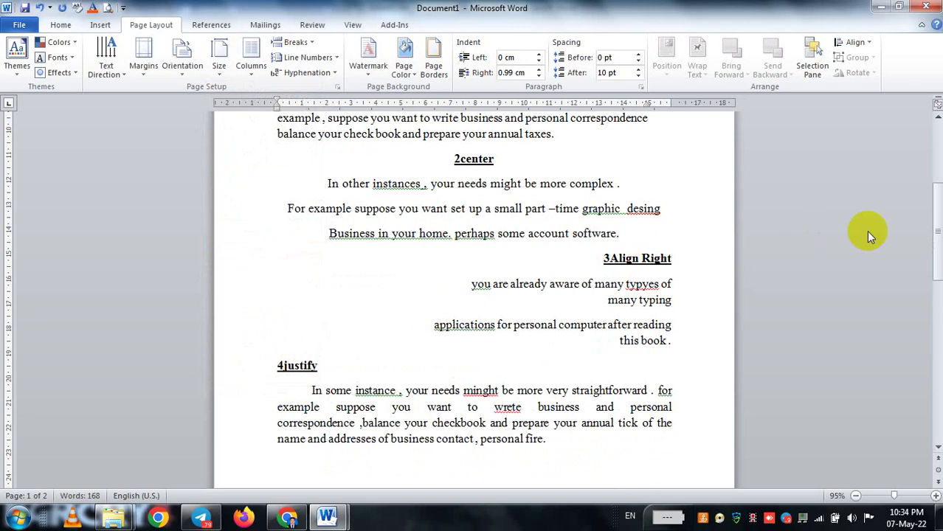
drag(932, 249, 932, 201)
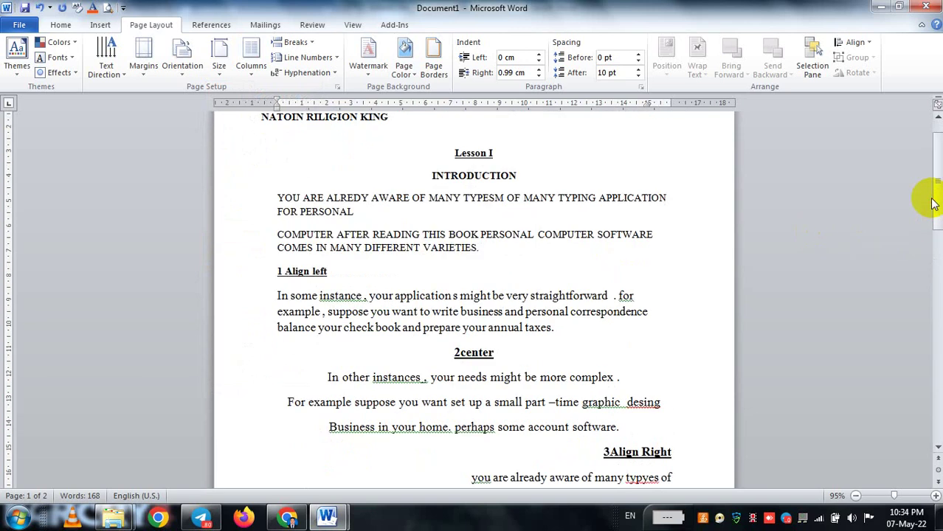
Step: Drag the NATOIN RILIGION KING text box down until the KINHDOM OF CAMBODIA line shows
click(350, 124)
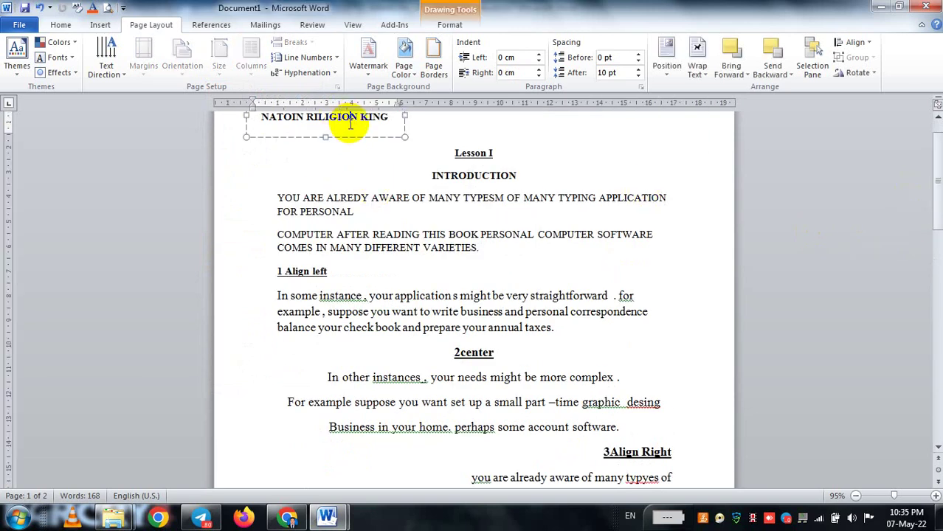
drag(368, 140, 368, 169)
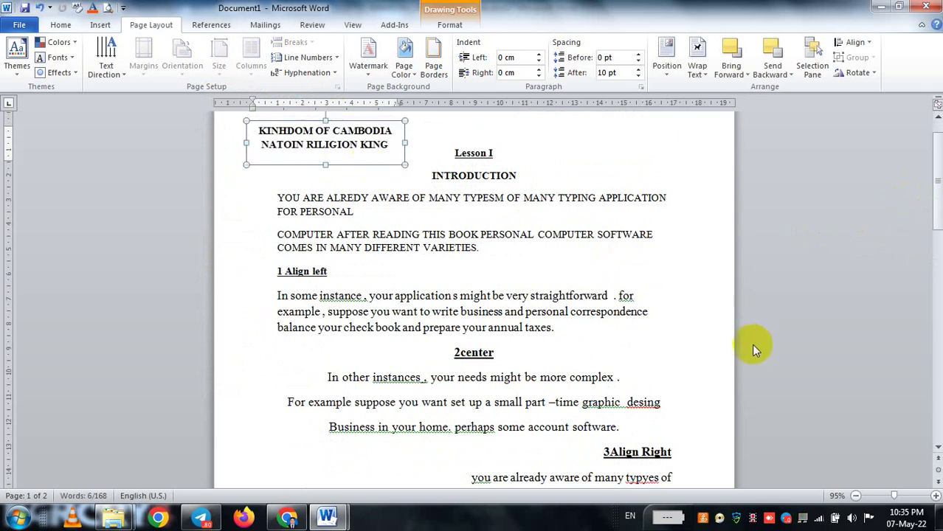
mouse_move(937, 206)
mouse_down()
mouse_move(937, 348)
mouse_move(936, 214)
mouse_move(937, 248)
mouse_up()
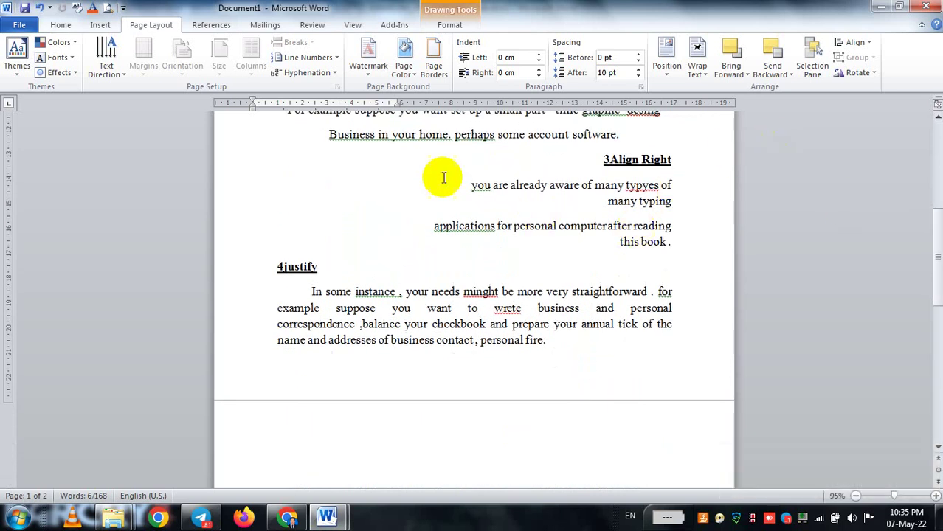
Step: Drag the ruler's left indent marker left and right indent marker right so the paragraphs run wider
double_click(378, 199)
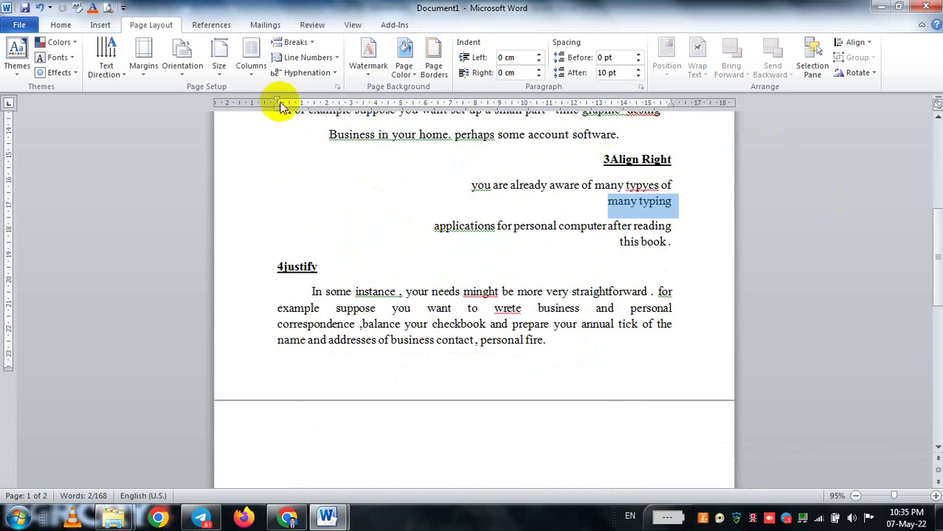
drag(276, 101, 250, 102)
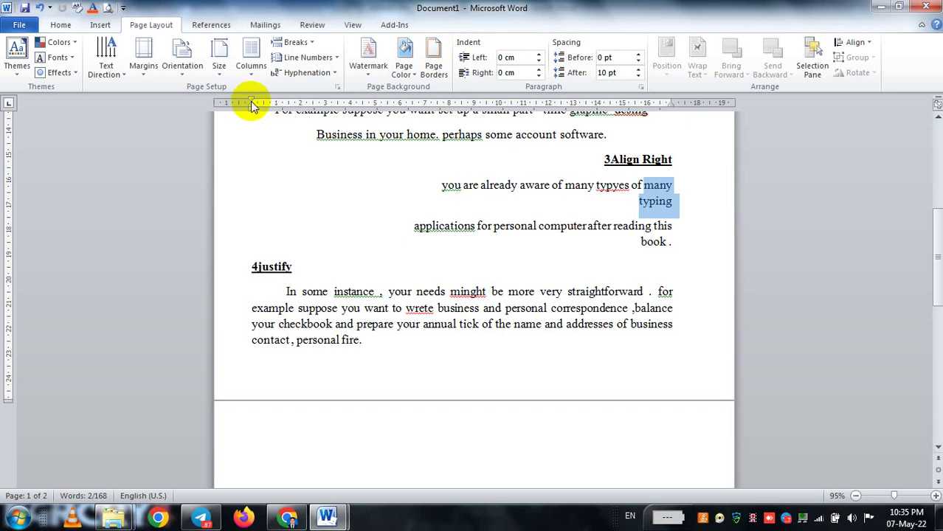
drag(670, 101, 703, 104)
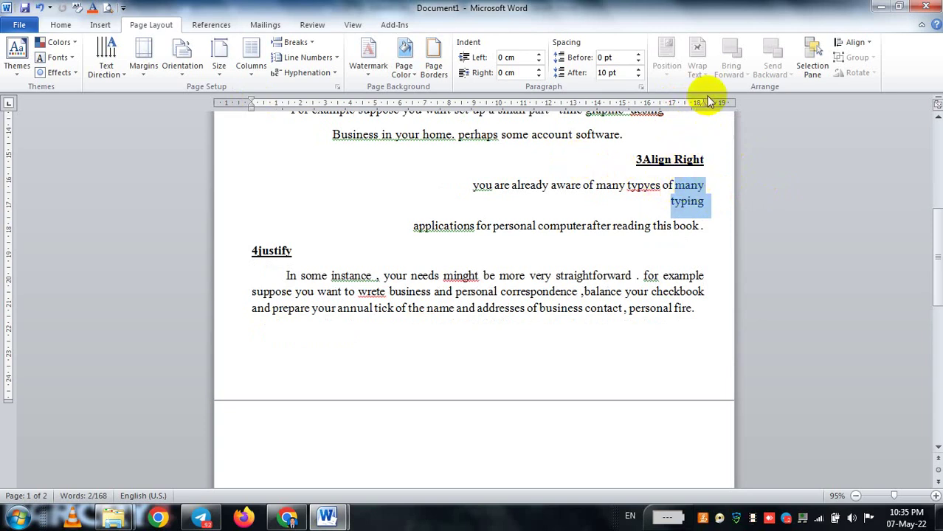
drag(703, 102, 714, 104)
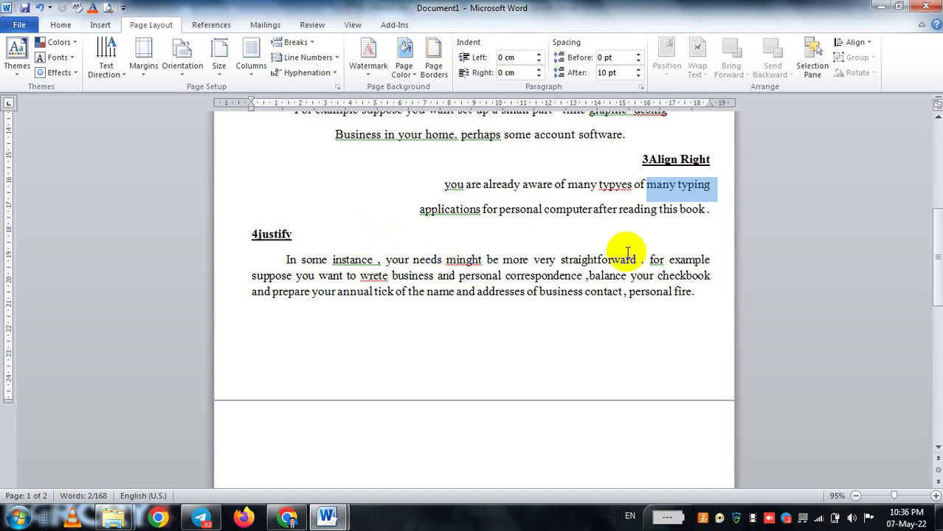
click(842, 220)
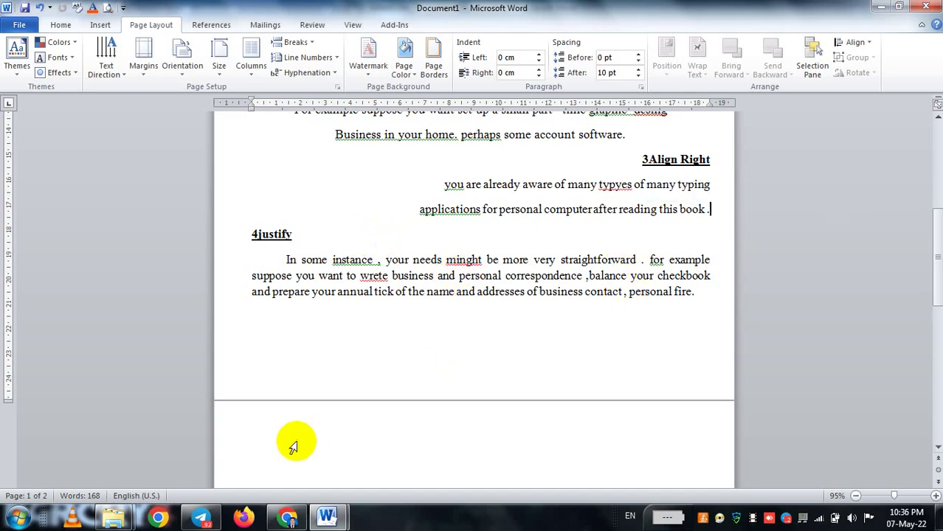
click(327, 517)
Step: In KINHDOM_OF_CAMBODIA_ryda.docx, select from the '5bold, intalic' heading through 'accounting'
click(392, 451)
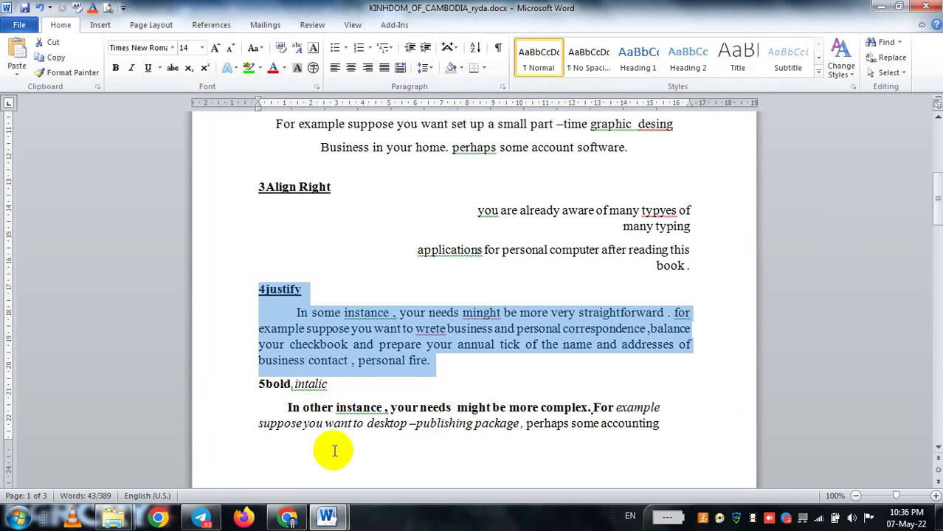
click(278, 387)
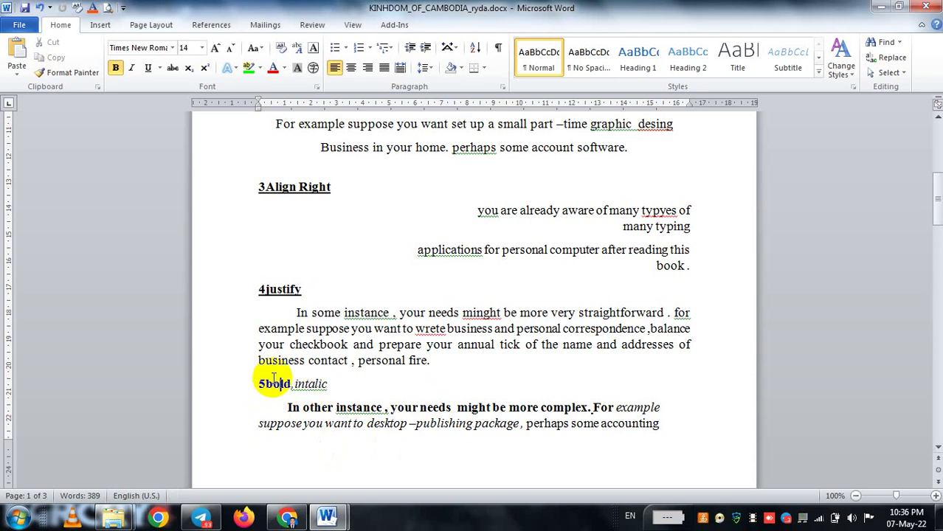
drag(258, 383, 328, 385)
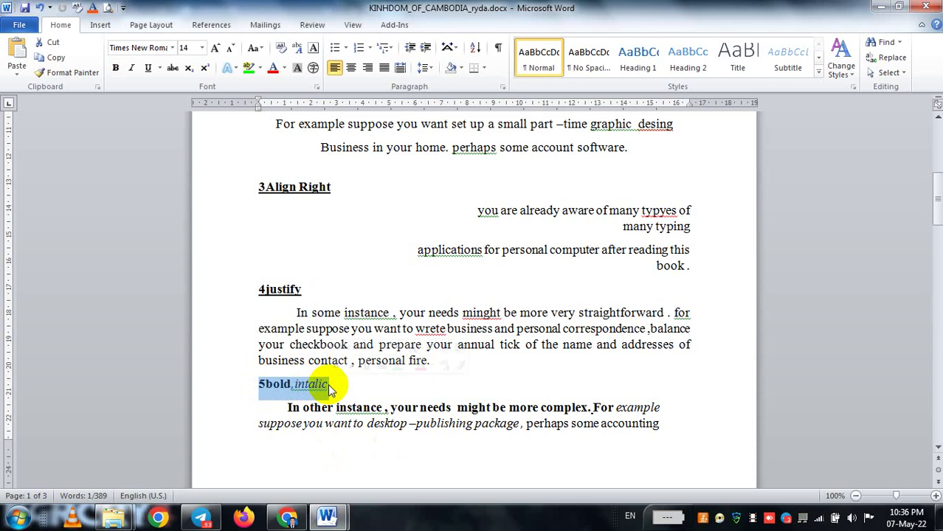
click(328, 384)
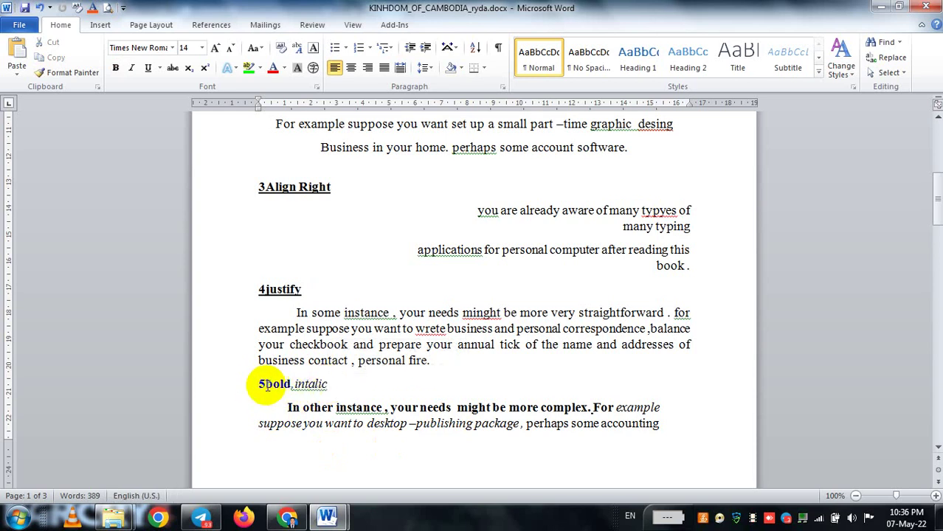
drag(259, 384, 662, 435)
key(ctrl+c)
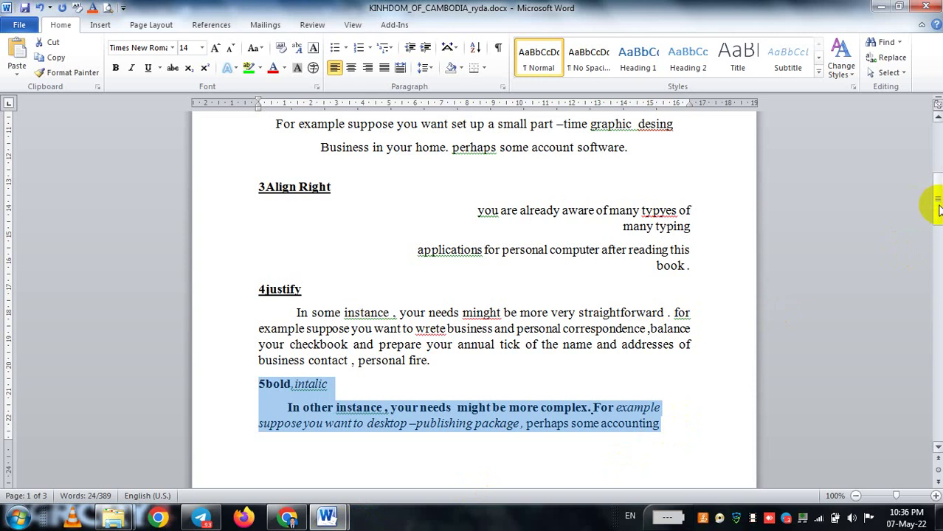
mouse_move(938, 210)
mouse_down()
mouse_move(939, 273)
mouse_move(937, 215)
mouse_move(938, 236)
mouse_move(937, 226)
mouse_up()
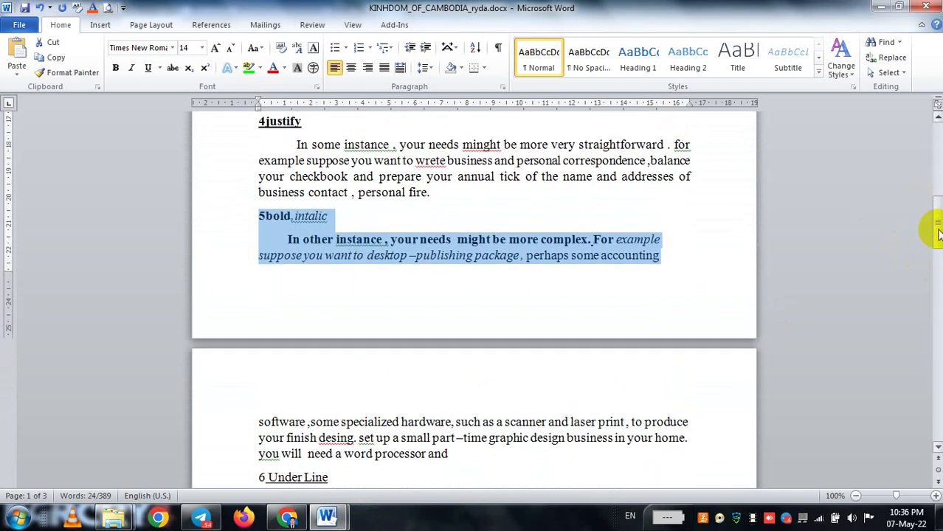
click(287, 516)
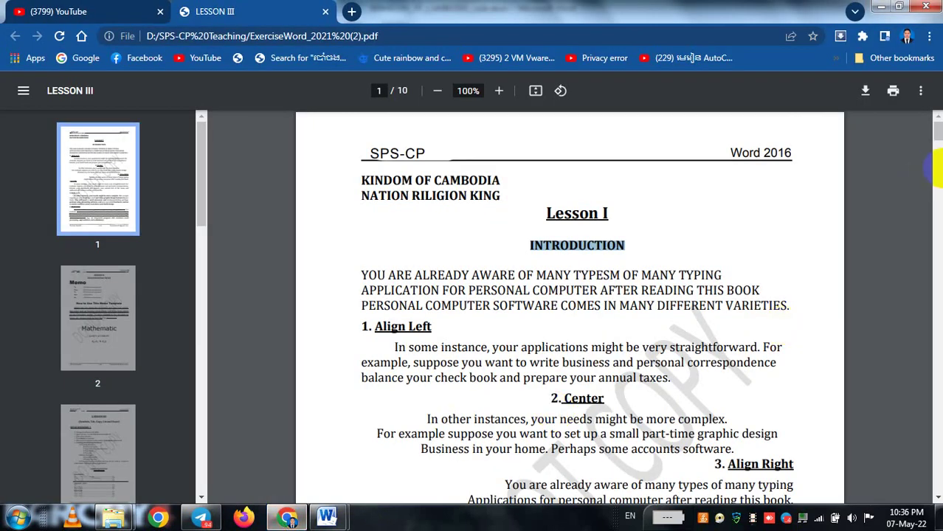
Step: Scroll the lesson PDF to the 5. Bold, Italic and 6. Under Line sections
click(938, 175)
click(938, 158)
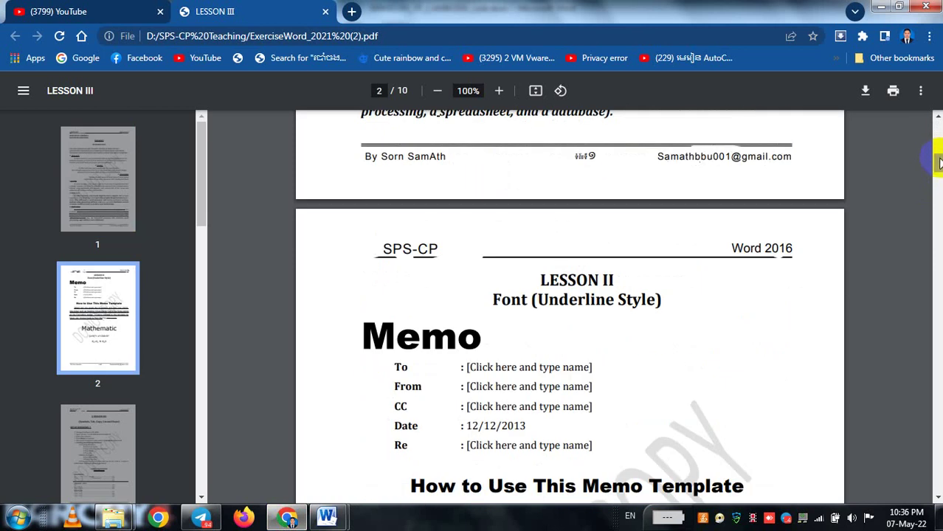
scroll(938, 153, up, 4)
scroll(938, 148, up, 1)
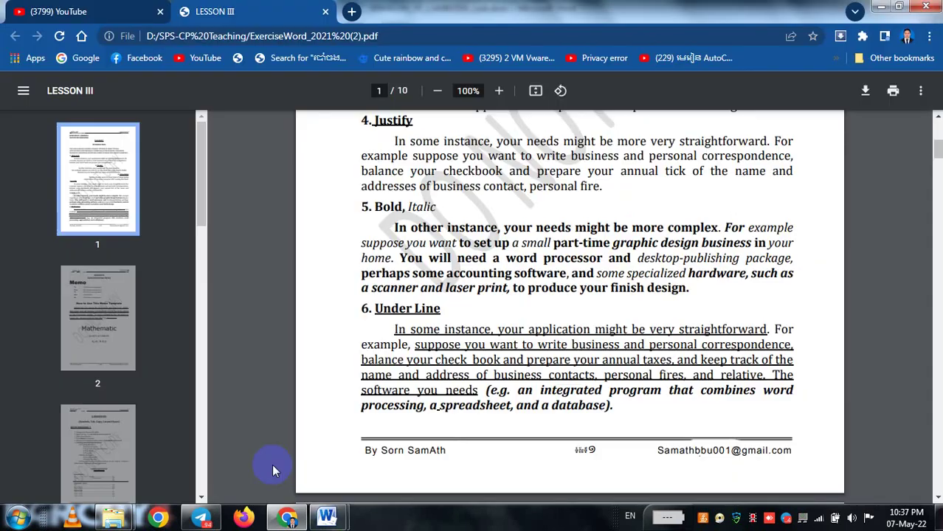
mouse_move(326, 517)
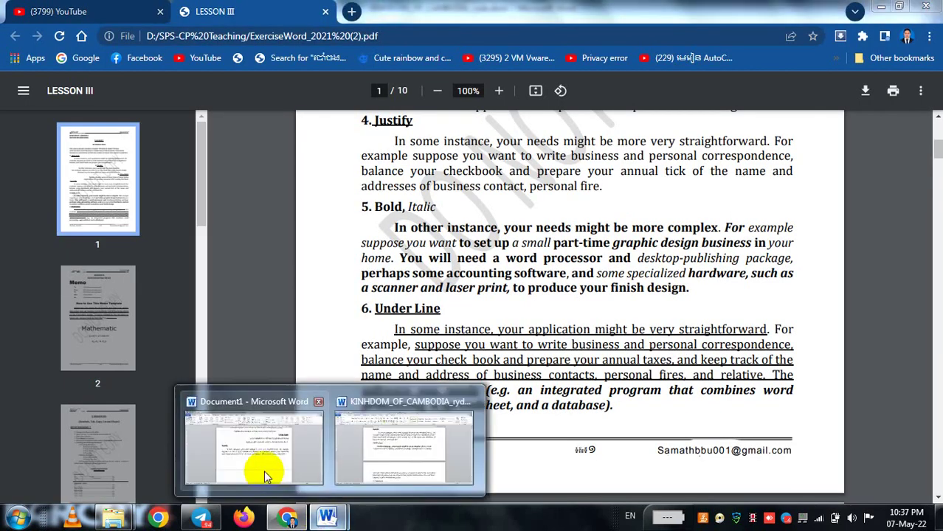
Step: Paste the 5bold,intalic heading and paragraph on a new line after 'fire.' in Document1
click(267, 475)
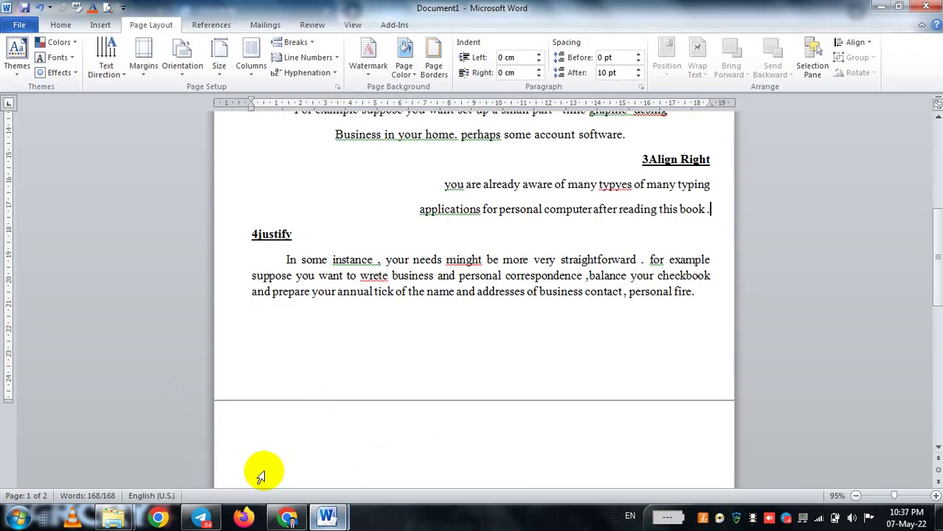
click(701, 292)
key(Return)
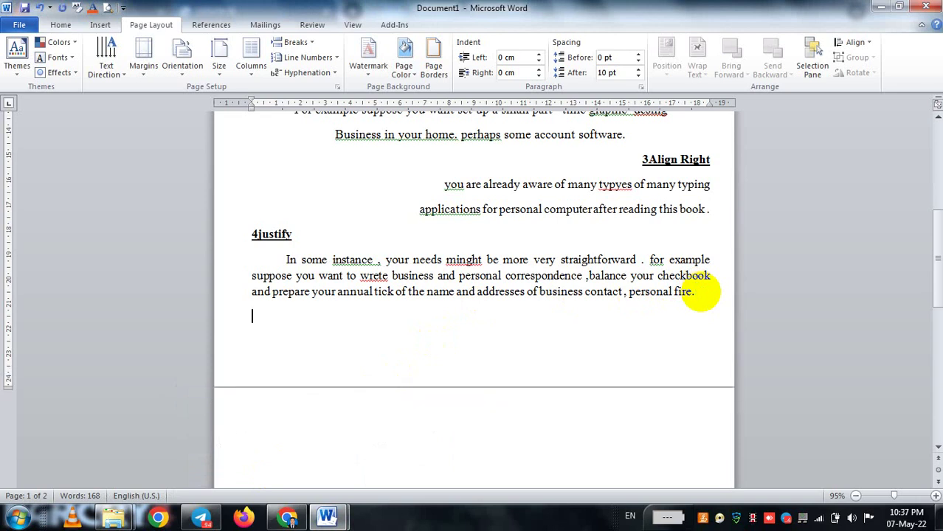
key(ctrl+v)
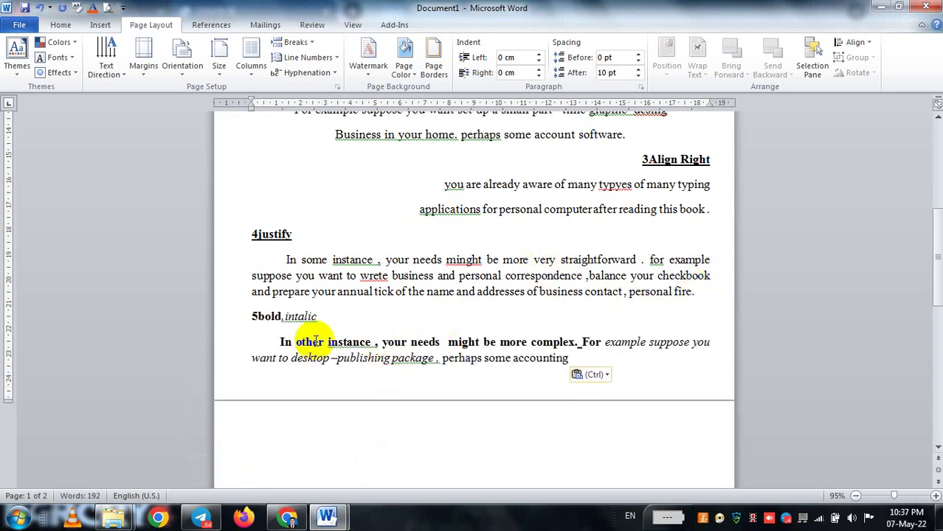
Step: Select the word '5bold' in the new heading
click(273, 316)
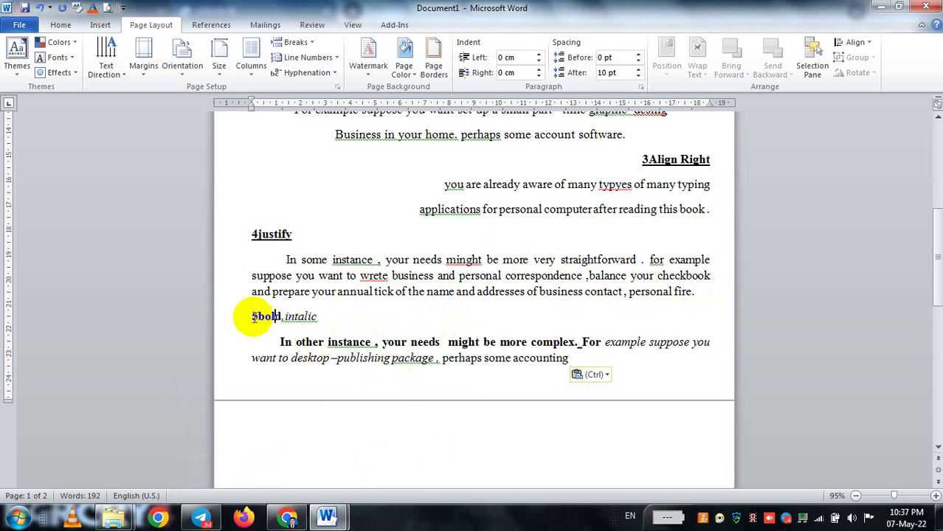
drag(253, 317, 279, 317)
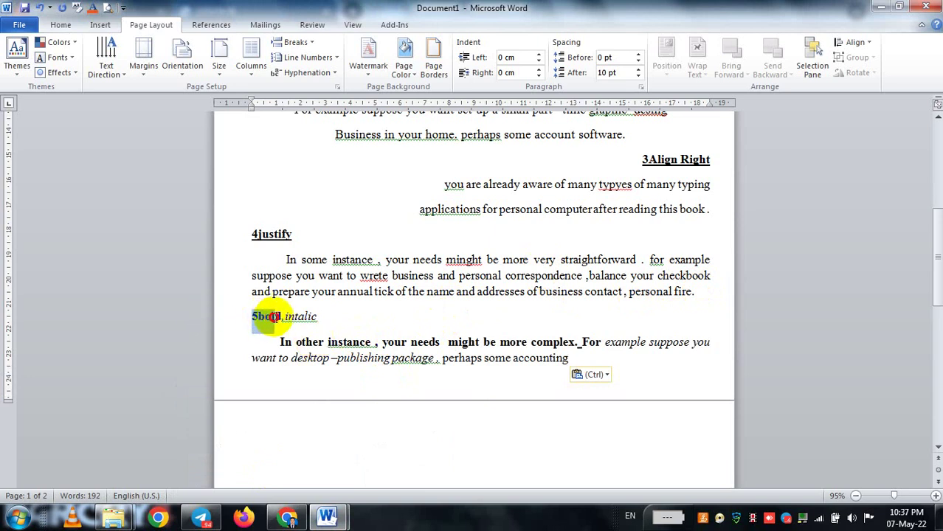
drag(280, 317, 282, 323)
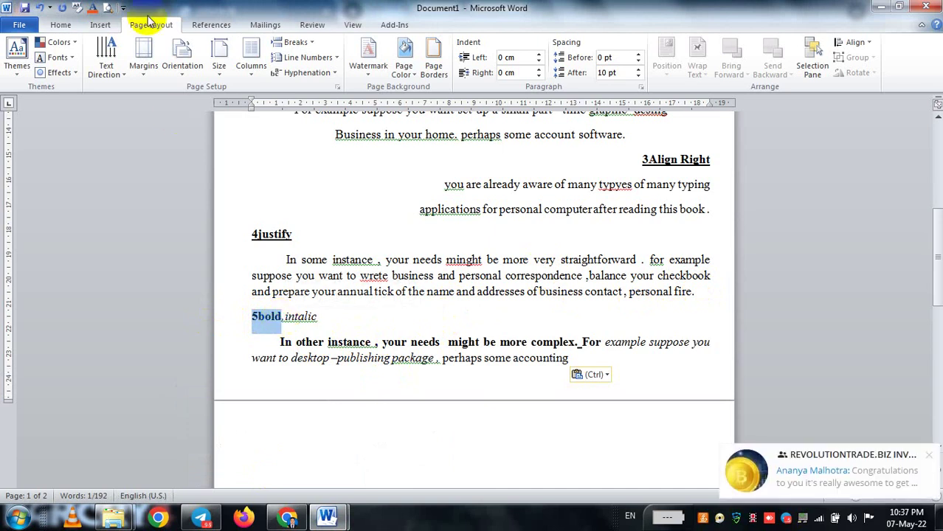
click(62, 25)
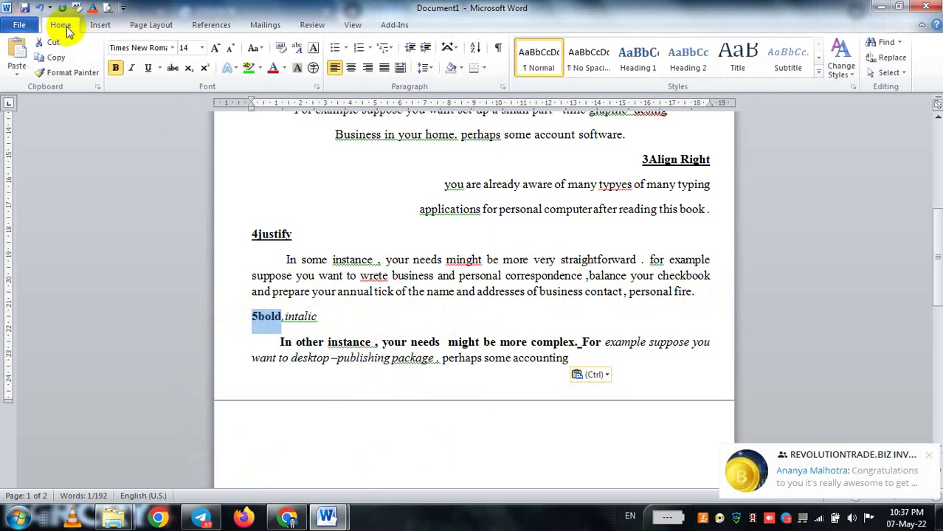
click(115, 68)
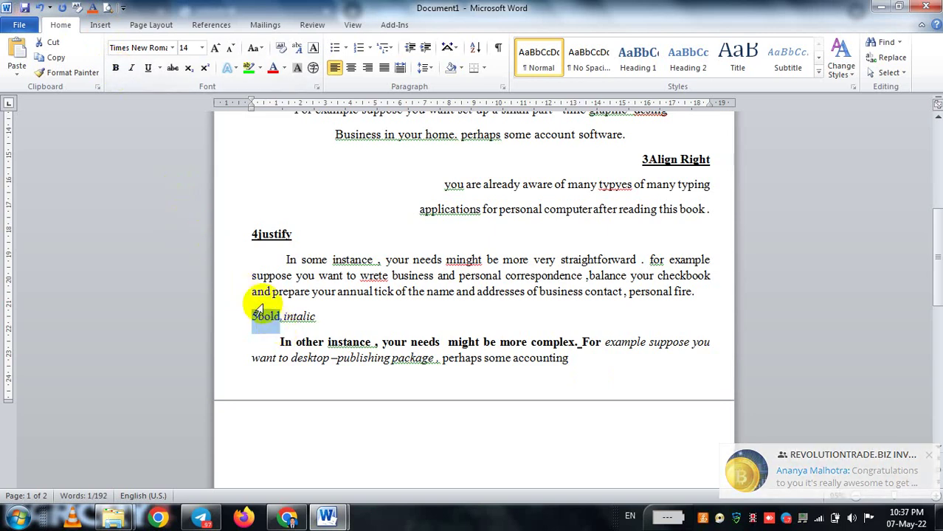
click(116, 73)
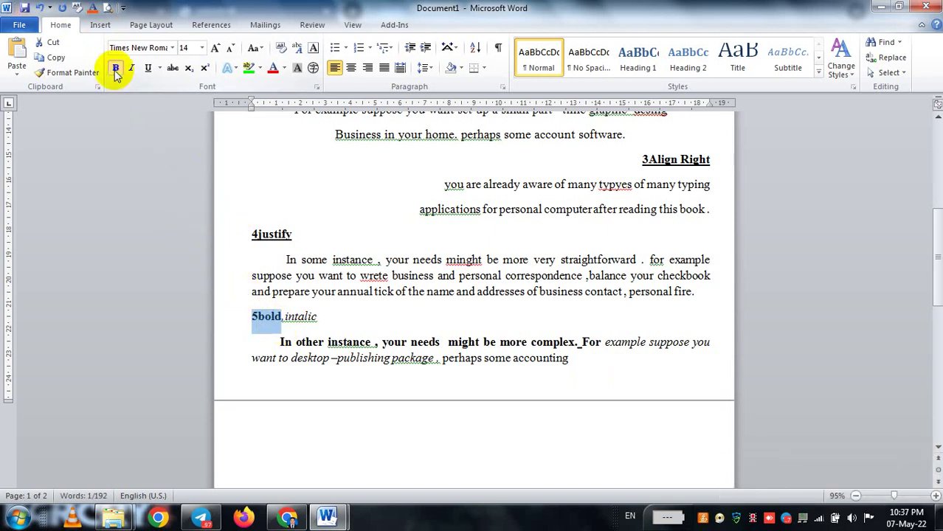
click(313, 323)
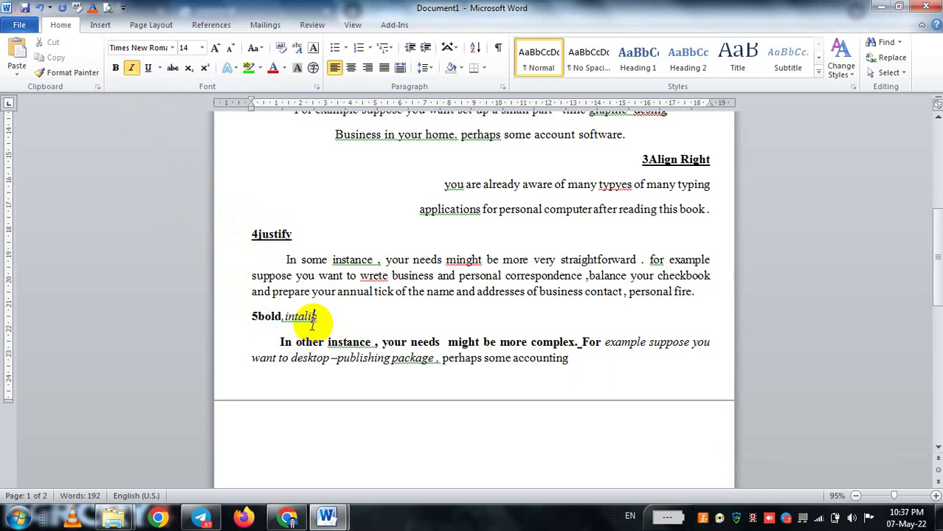
double_click(299, 316)
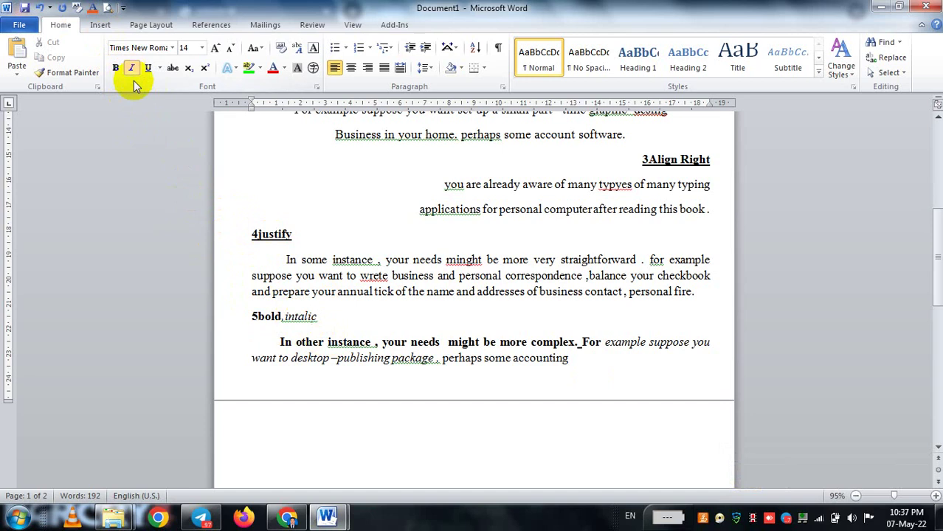
mouse_move(251, 317)
mouse_down()
mouse_move(318, 318)
mouse_move(290, 319)
mouse_up()
text(italic)
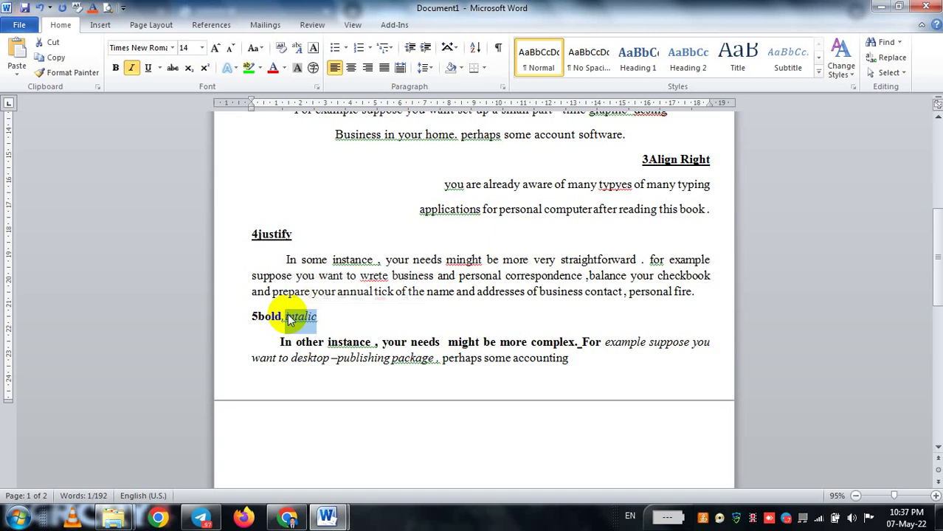
click(132, 69)
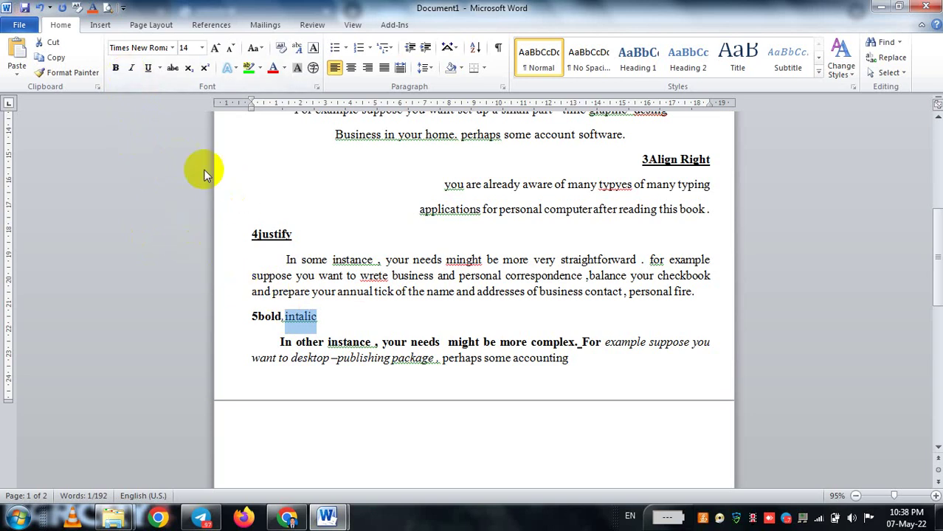
click(133, 74)
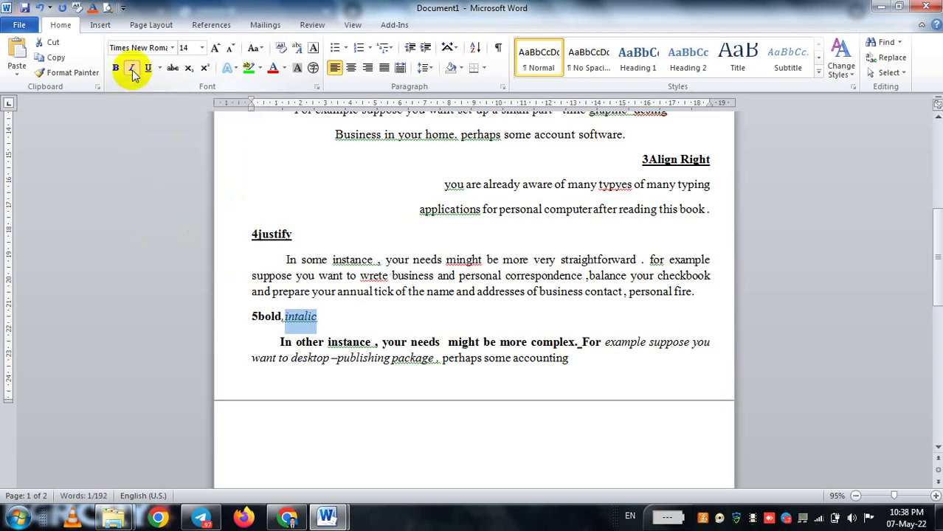
click(319, 317)
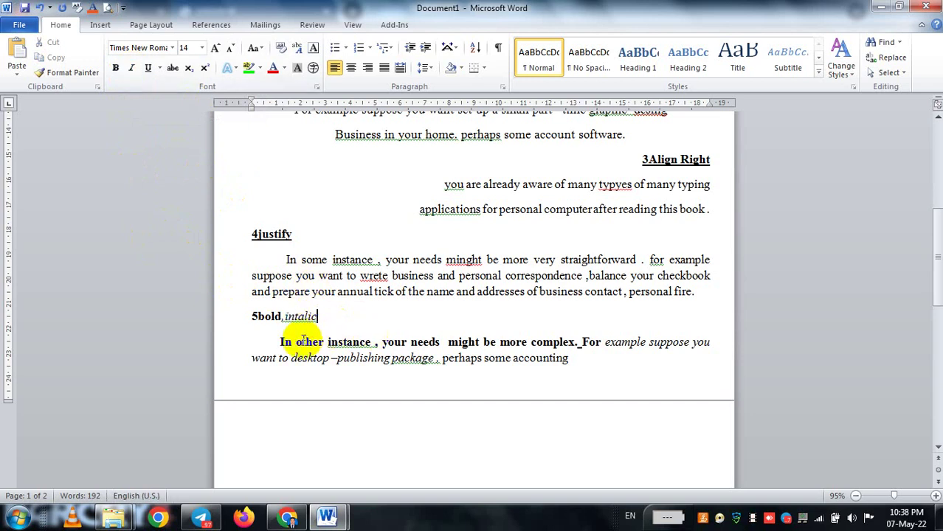
click(302, 342)
mouse_move(278, 341)
mouse_down()
mouse_move(393, 332)
mouse_move(535, 355)
mouse_move(604, 343)
mouse_up()
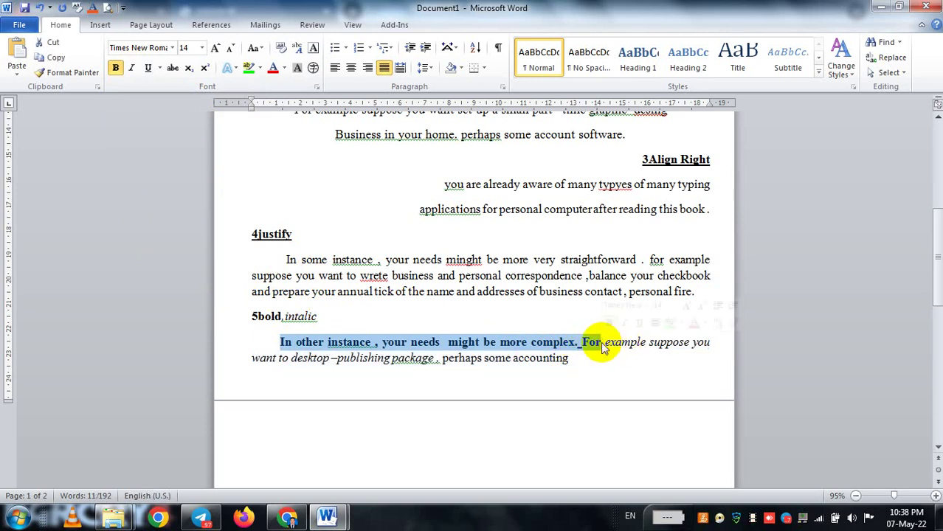
click(114, 68)
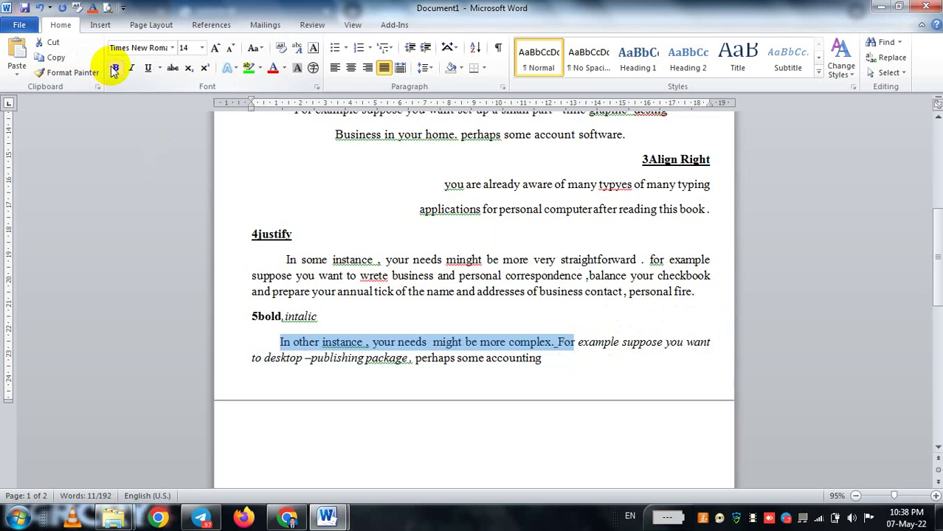
click(114, 68)
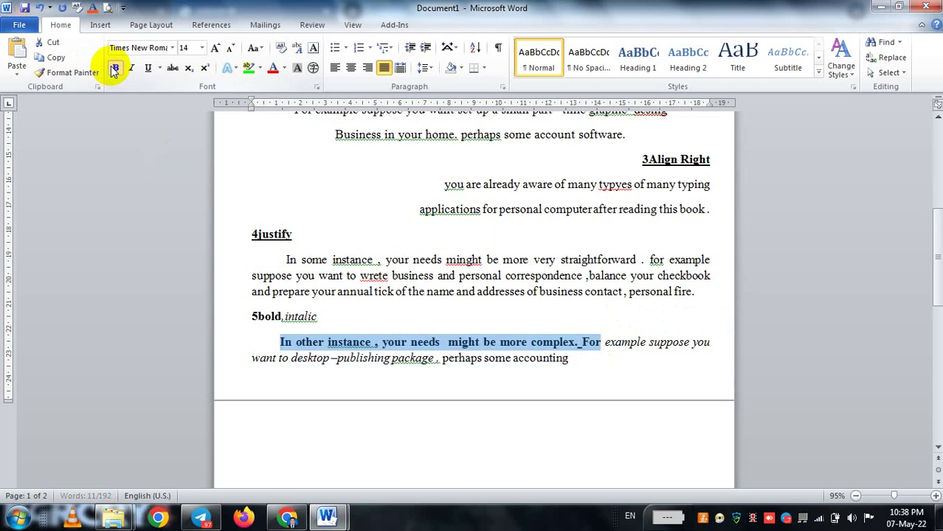
click(590, 376)
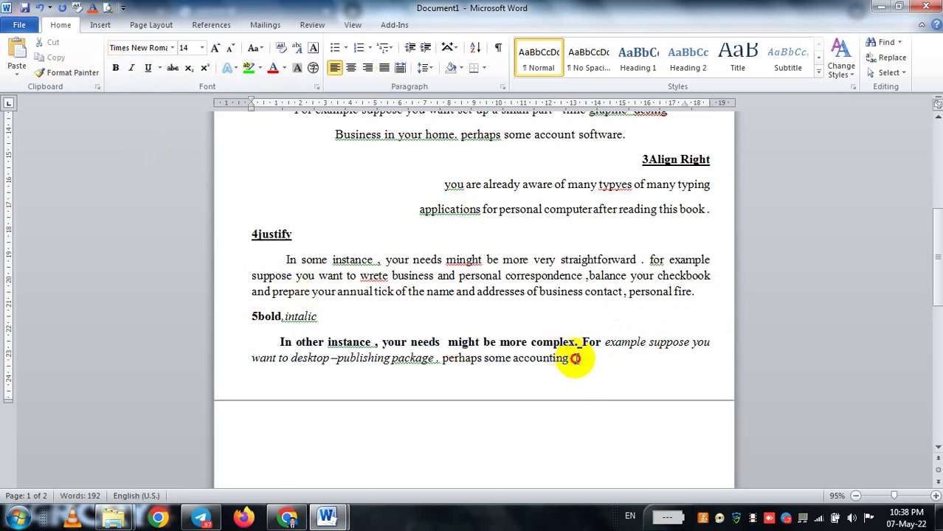
click(575, 358)
mouse_move(935, 274)
mouse_down()
mouse_move(931, 316)
mouse_move(938, 252)
mouse_move(930, 291)
mouse_move(938, 321)
mouse_move(937, 244)
mouse_up()
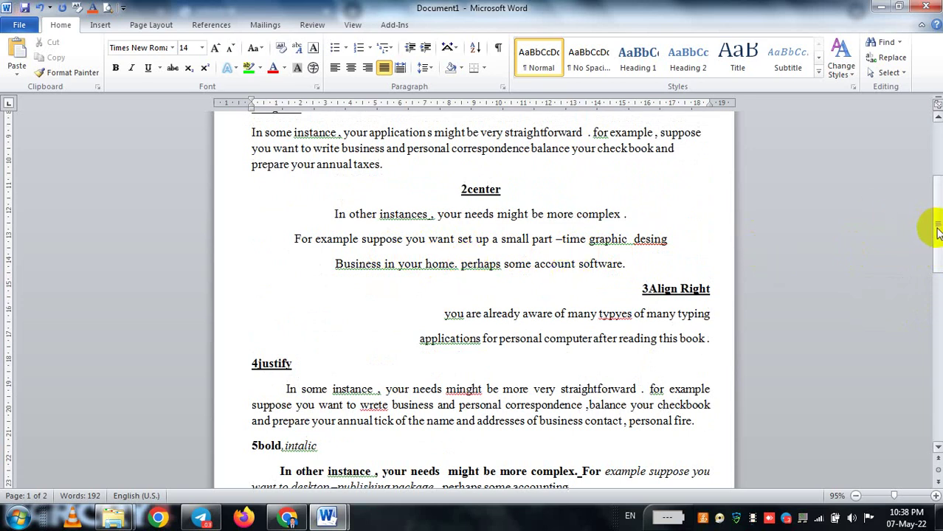
Step: Drag-select from the end of the section 5 paragraph up to the KINHDOM OF CAMBODIA heading
drag(937, 233, 937, 271)
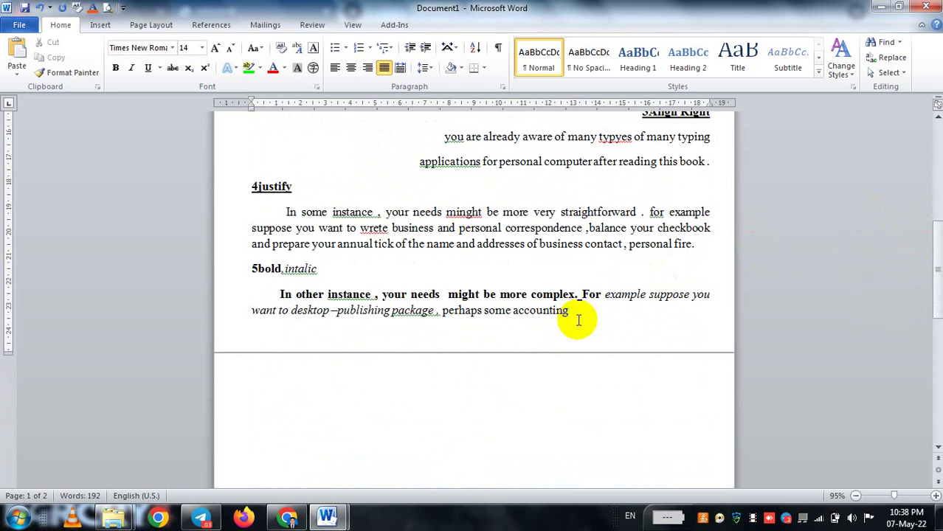
mouse_move(577, 319)
mouse_down()
mouse_move(204, 302)
mouse_move(264, 210)
mouse_up()
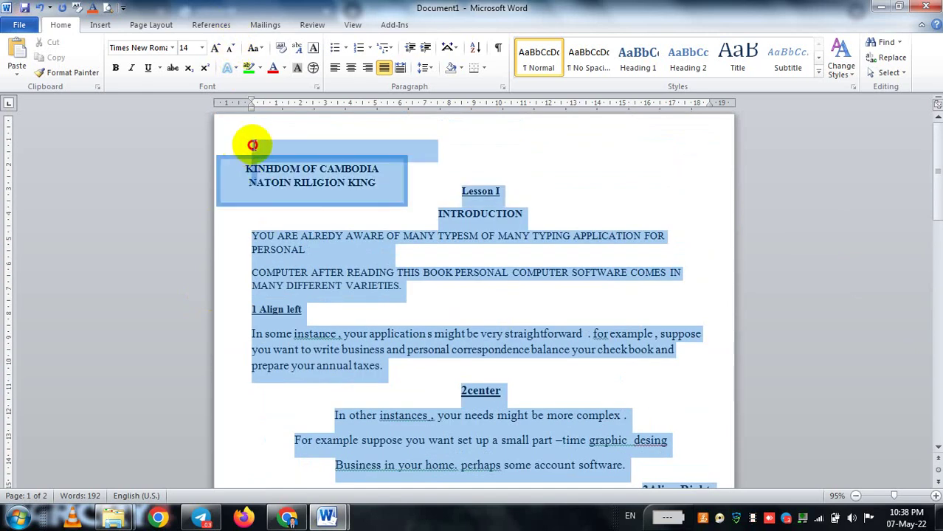
drag(264, 209, 252, 150)
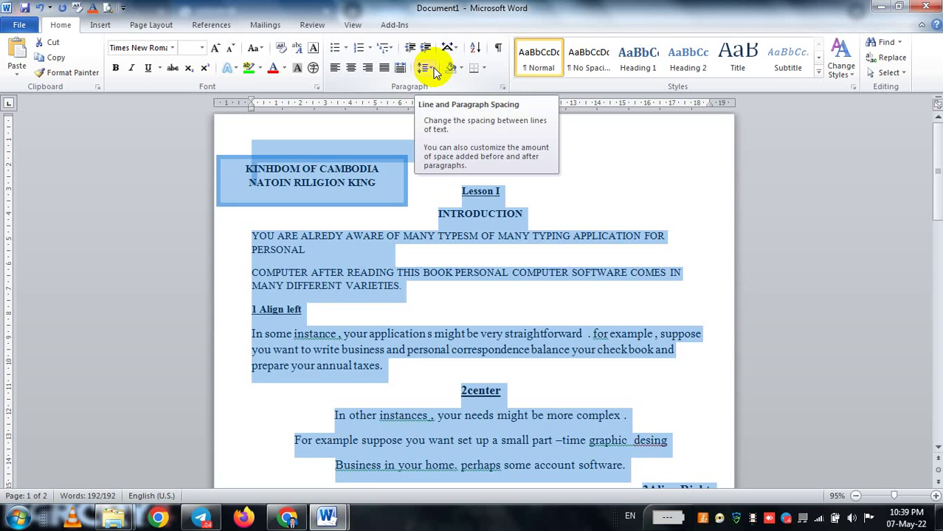
Step: Apply Remove Space After Paragraph to all the text so Document1 fits on one page
click(433, 67)
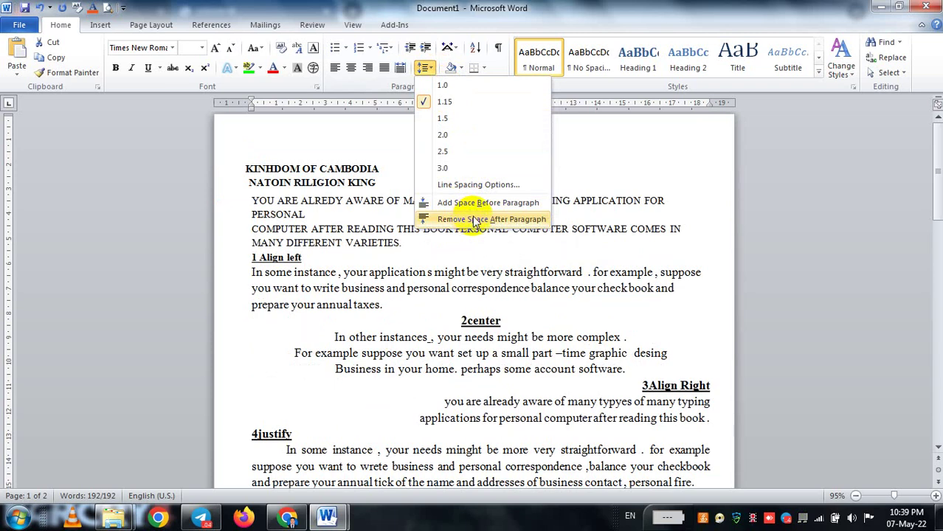
click(475, 219)
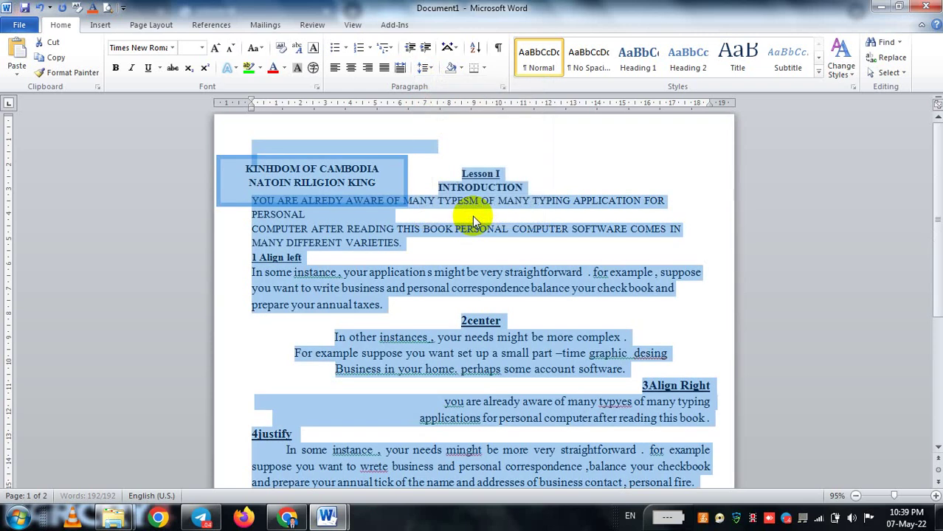
click(646, 252)
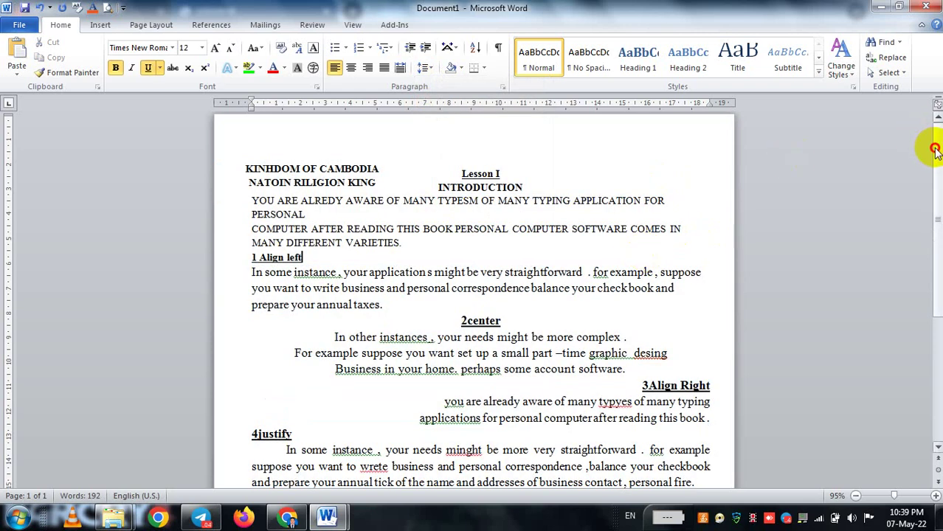
drag(933, 145, 933, 282)
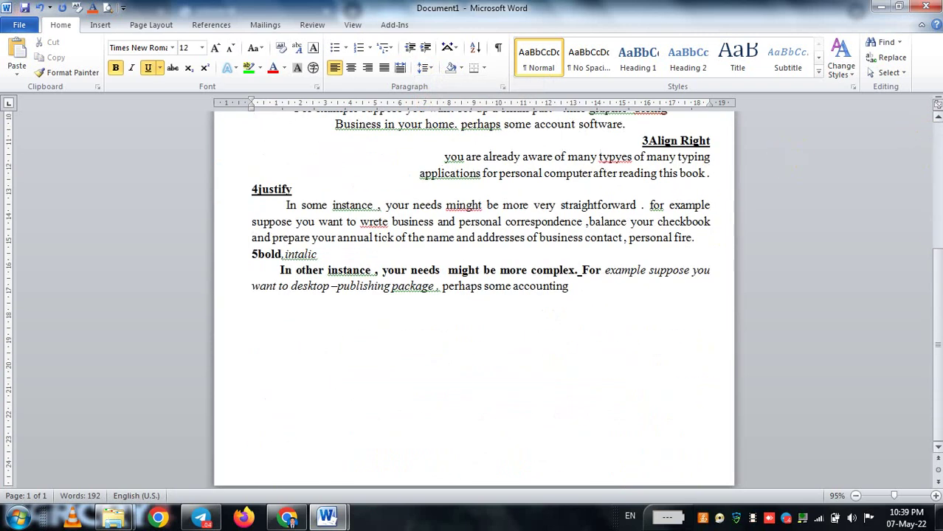
click(573, 310)
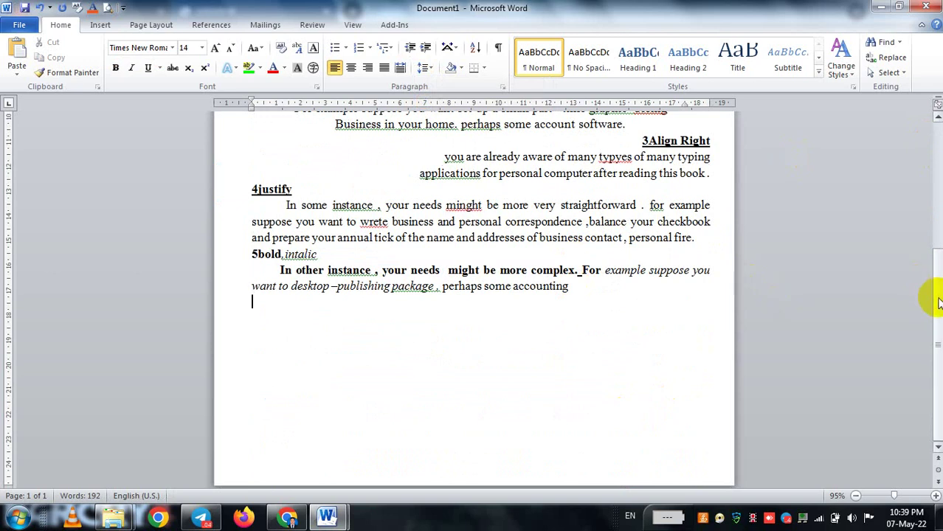
drag(934, 287, 933, 155)
click(530, 201)
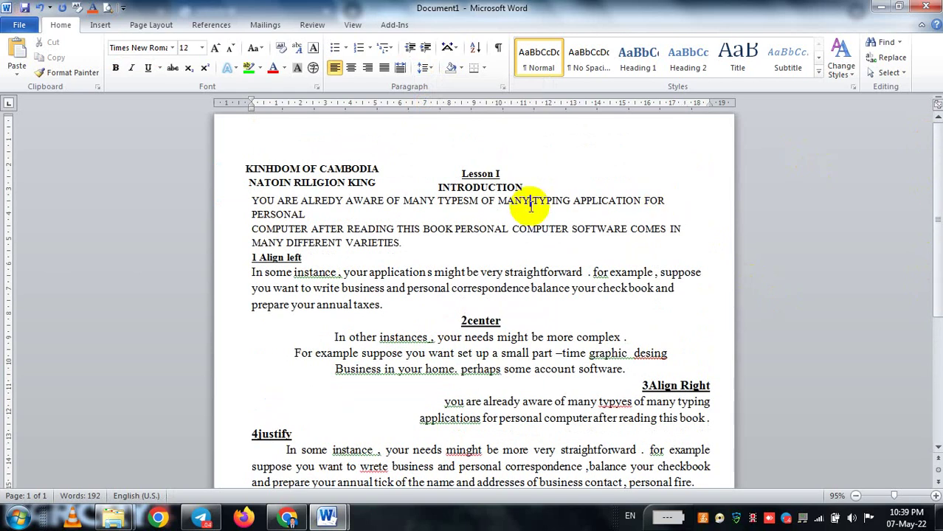
Step: Add a blank line above Lesson I and nudge the KINHDOM OF CAMBODIA text box up and right
click(459, 171)
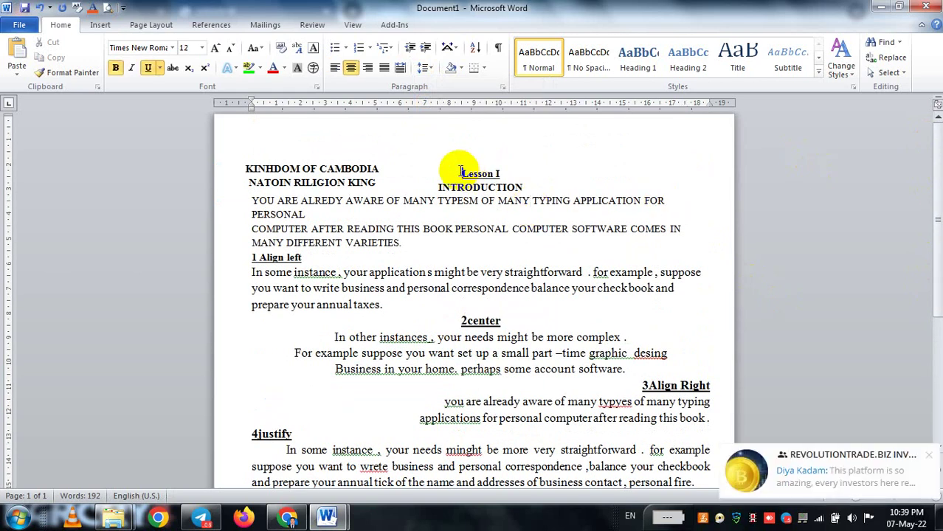
key(Return)
click(324, 183)
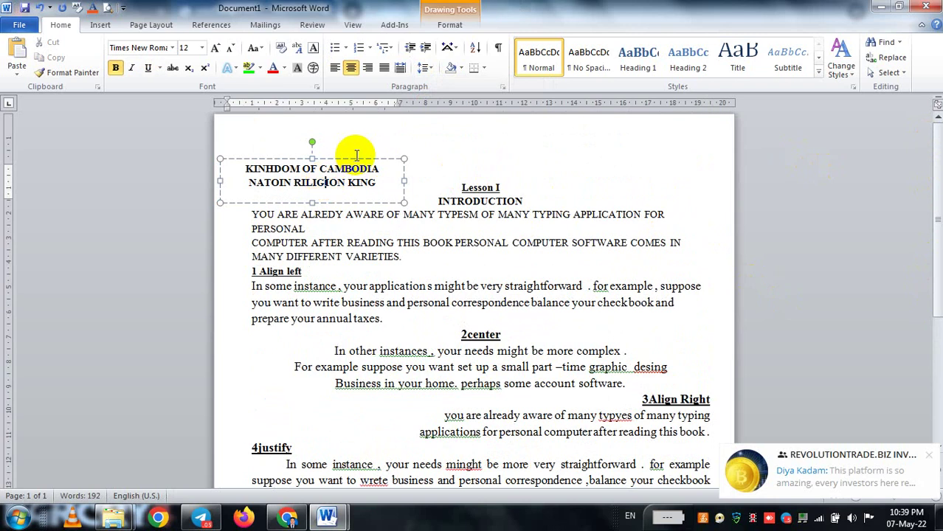
click(355, 158)
key(Up)
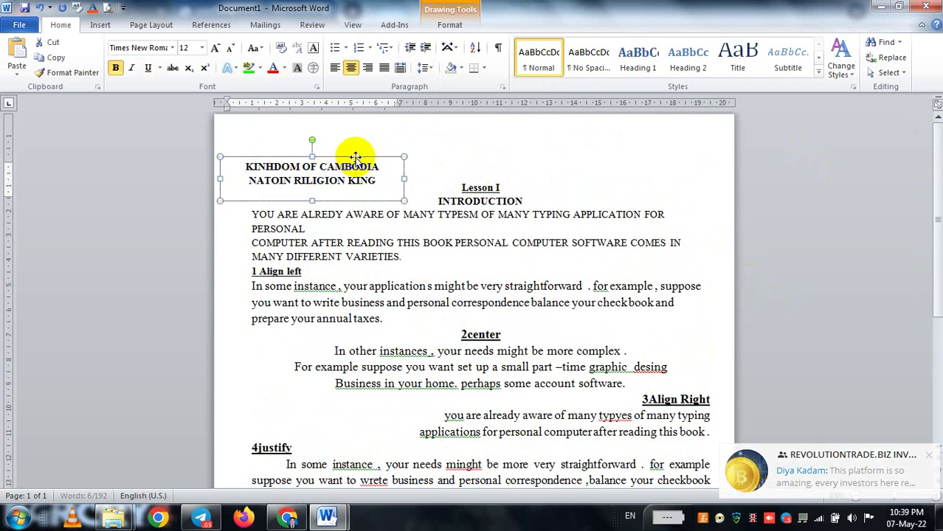
key(Up)
key(Up)
key(Up)
key(Up)
key(Up)
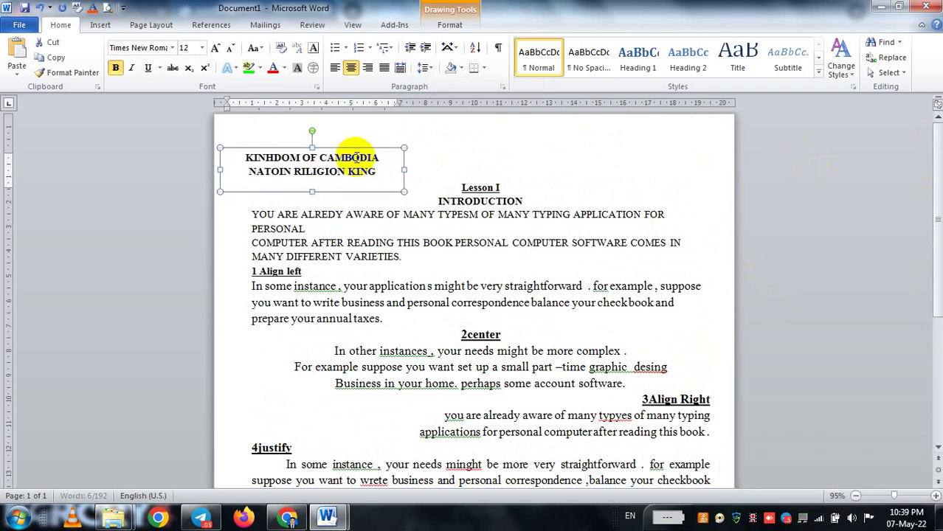
key(Up)
key(Up)
key(Up)
key(Up)
key(Up)
key(Up)
key(Up)
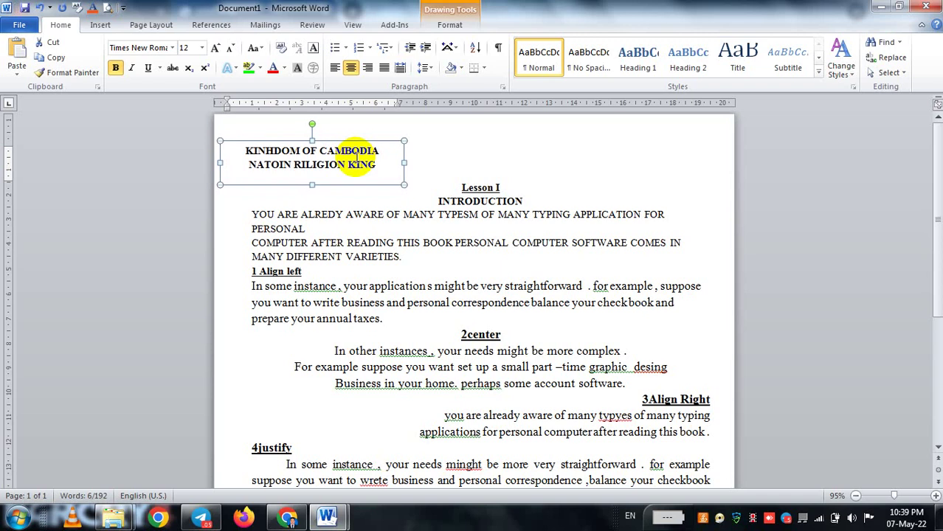
key(Up)
key(Up)
key(Up)
key(Up)
key(Up)
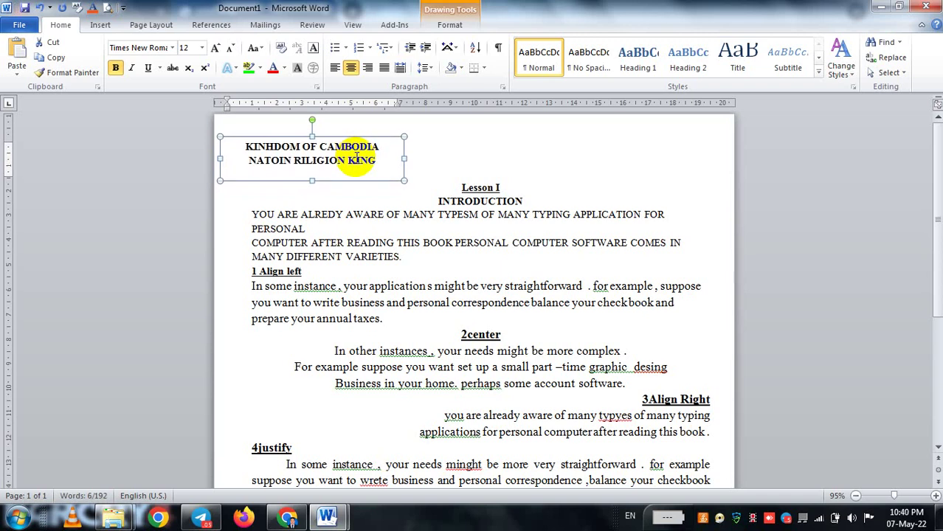
key(Down)
key(Down)
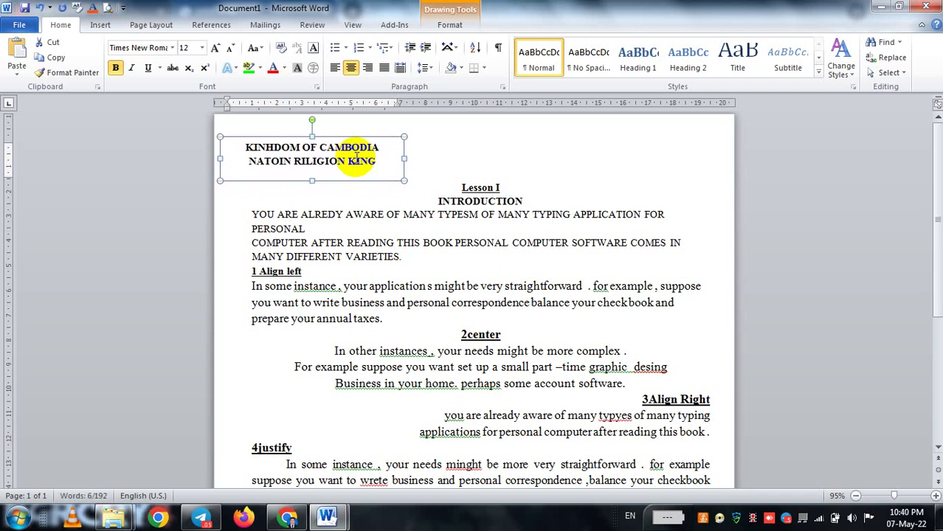
key(Right)
key(Right)
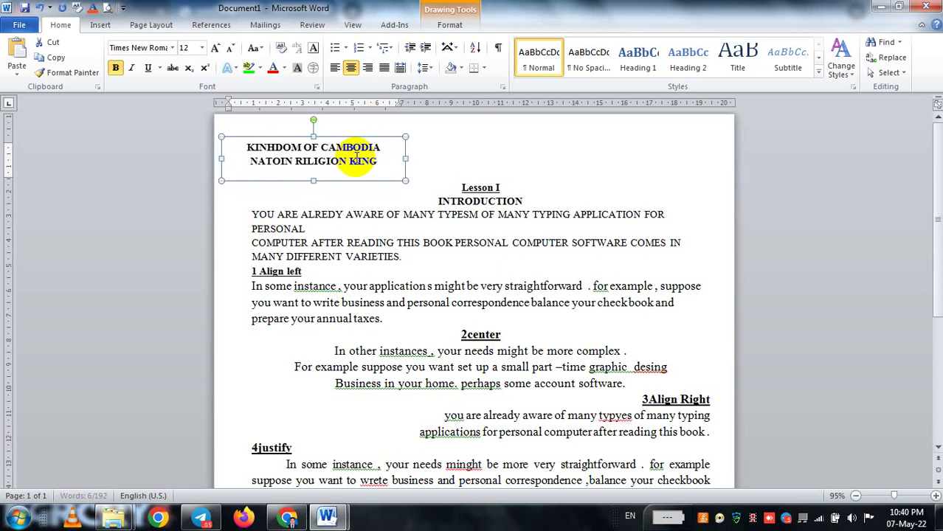
key(Right)
key(Right)
click(520, 247)
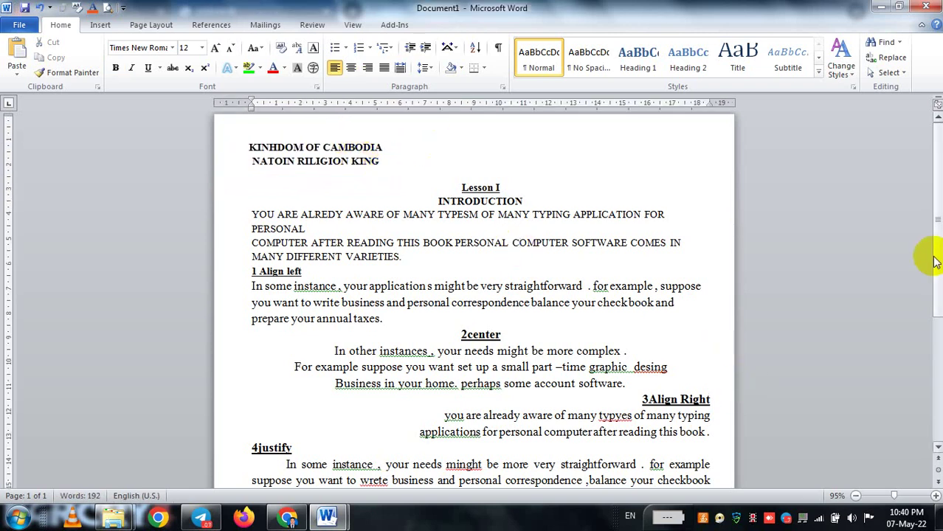
drag(937, 252, 939, 356)
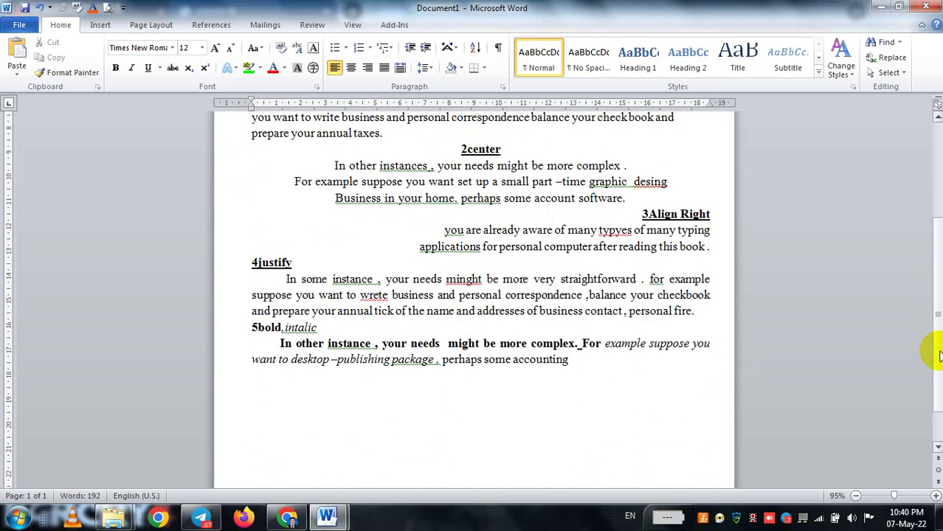
drag(938, 356, 939, 379)
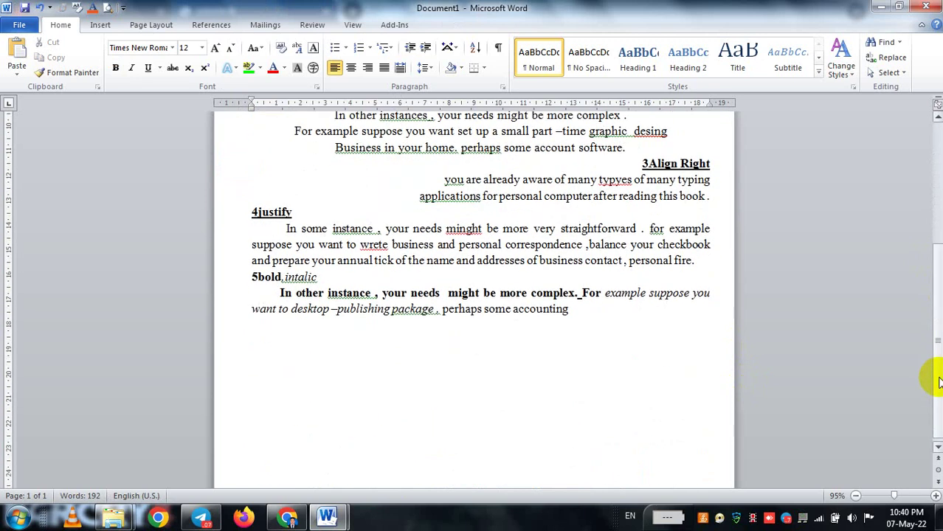
Step: Bring KINHDOM_OF_CAMBODIA_ryda.docx forward, glance at the lesson PDF in Chrome, then return to it
click(328, 519)
click(385, 472)
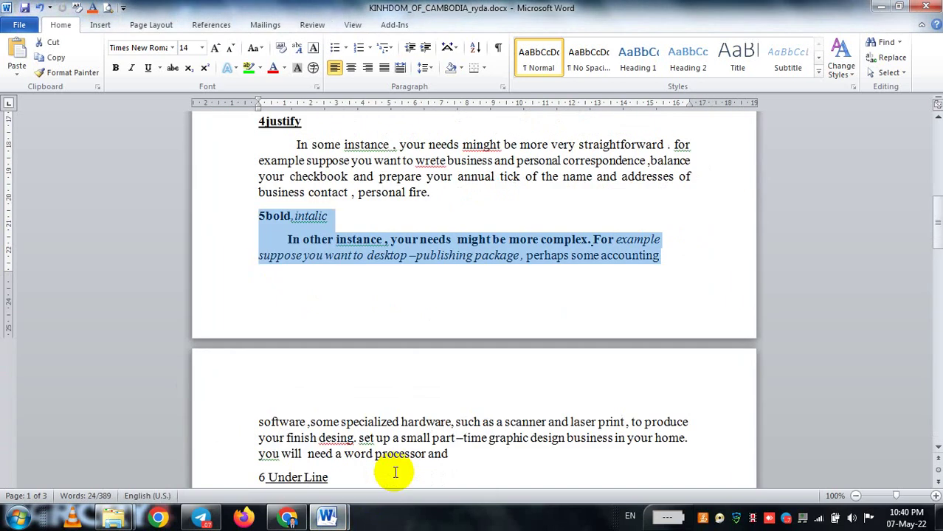
click(288, 519)
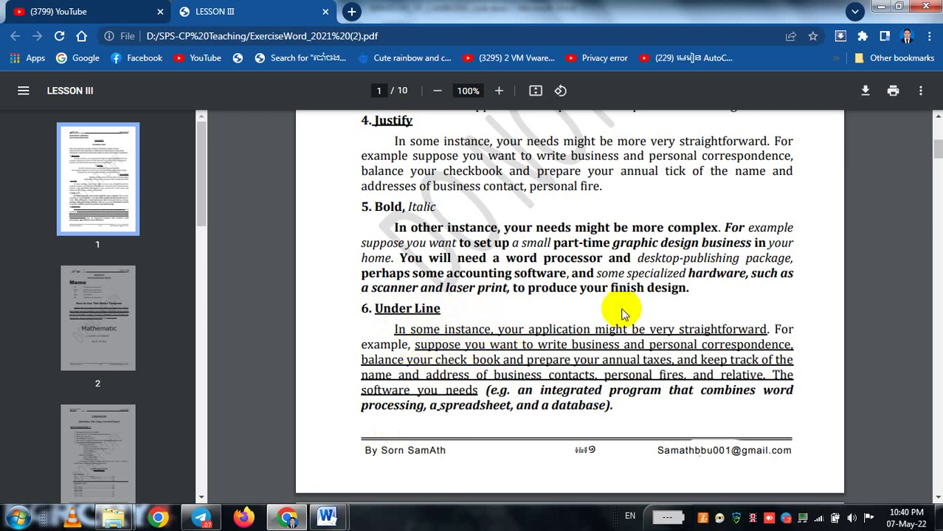
mouse_move(327, 517)
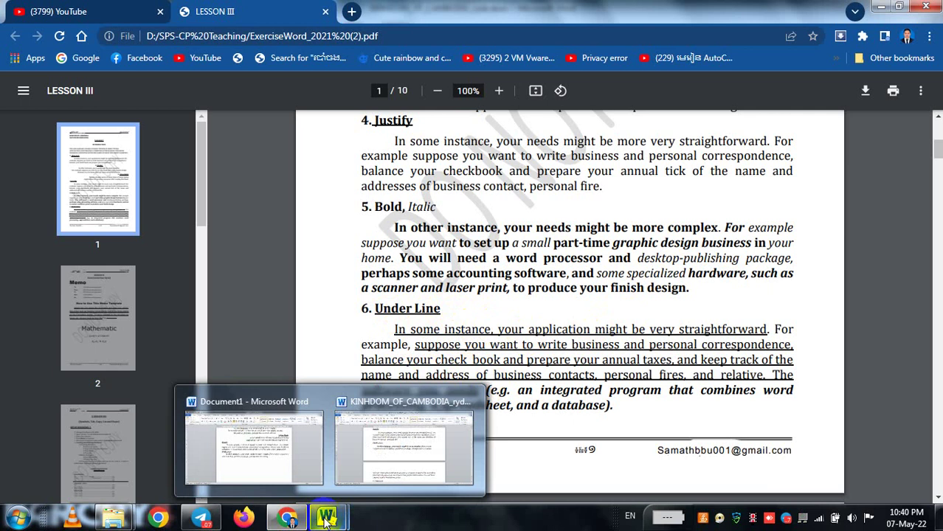
click(371, 458)
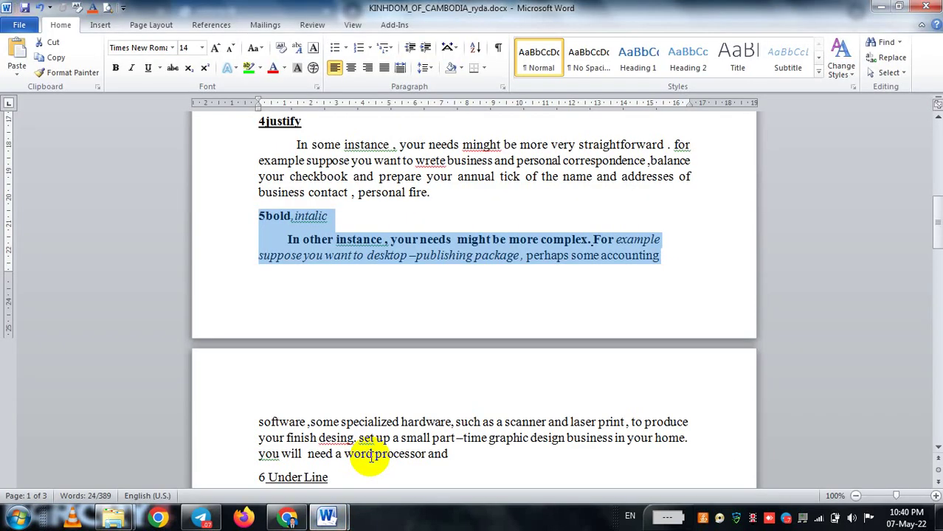
Step: In Document1, end the 'accounting' paragraph with a period and paste the 4justify paragraph after a blank line
mouse_move(327, 517)
click(287, 458)
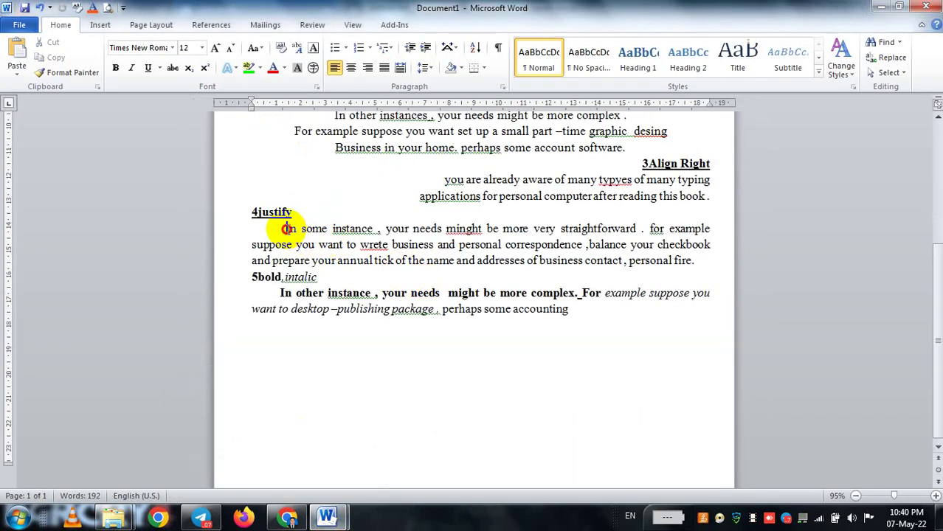
drag(286, 228, 703, 257)
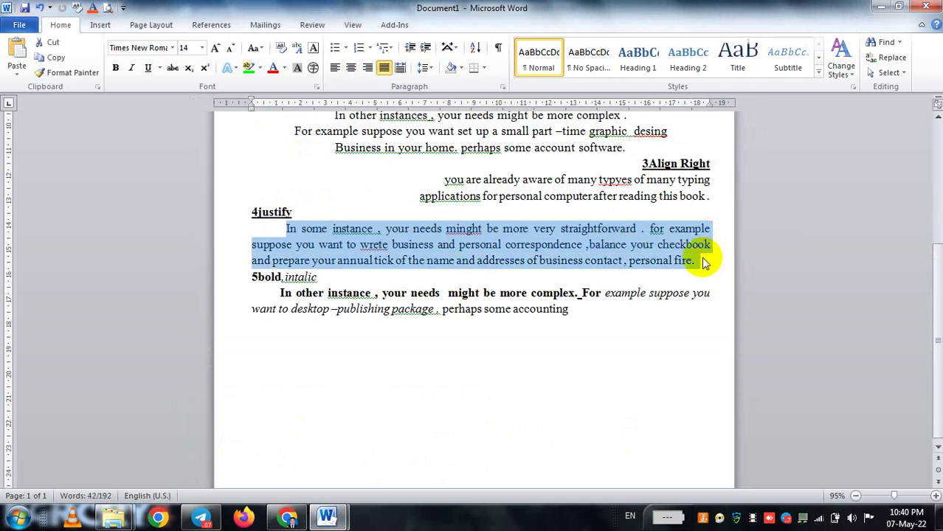
click(606, 309)
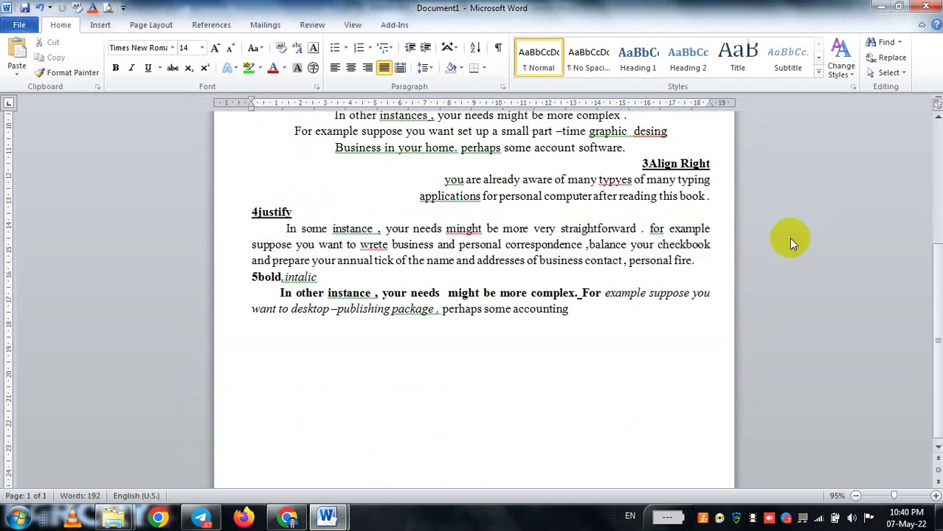
text(.)
text(In some instance , your needs minght be more very straightforward . for example suppose you want to wrete business and personal correspondence ,balance your checkbook and prepare your annual tick of the name and addresses of business contact , personal fire.)
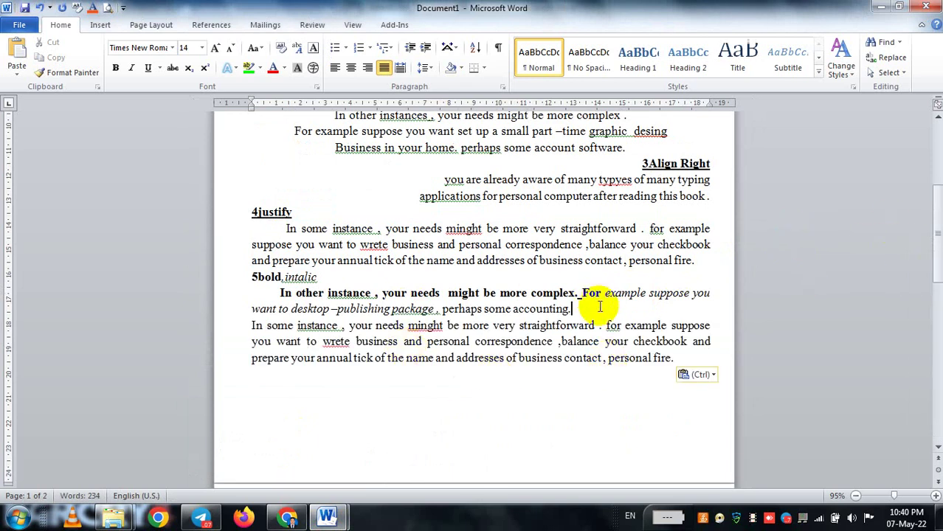
key(Return)
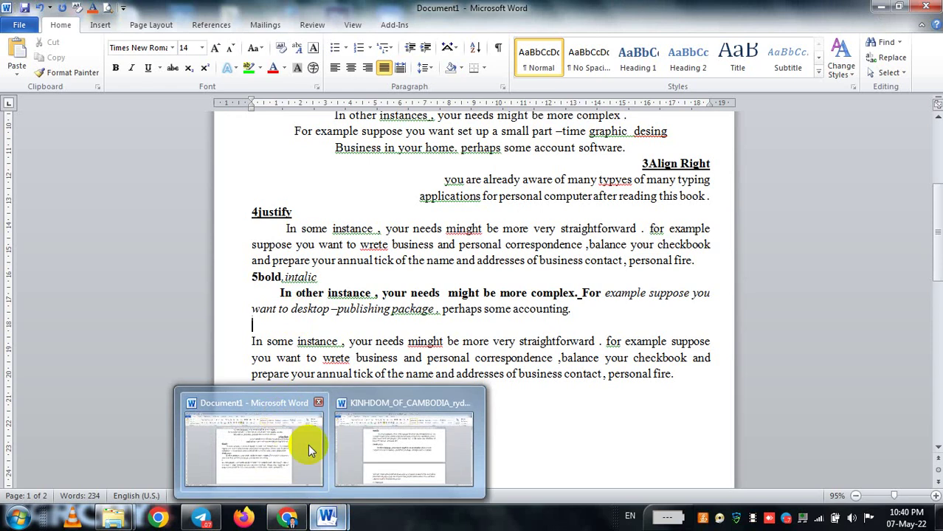
click(304, 450)
click(285, 520)
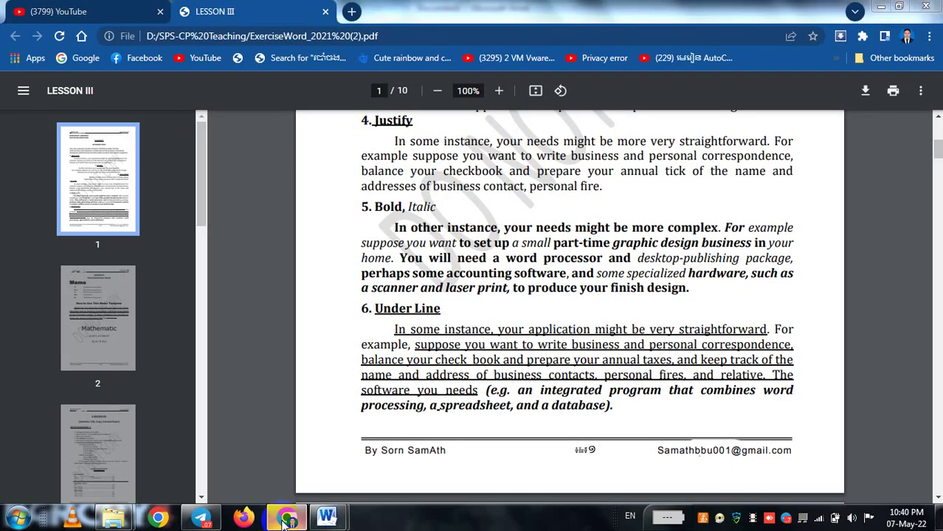
Step: On the blank line above the pasted paragraph, type the heading text 'Under Linh' after 6
click(285, 520)
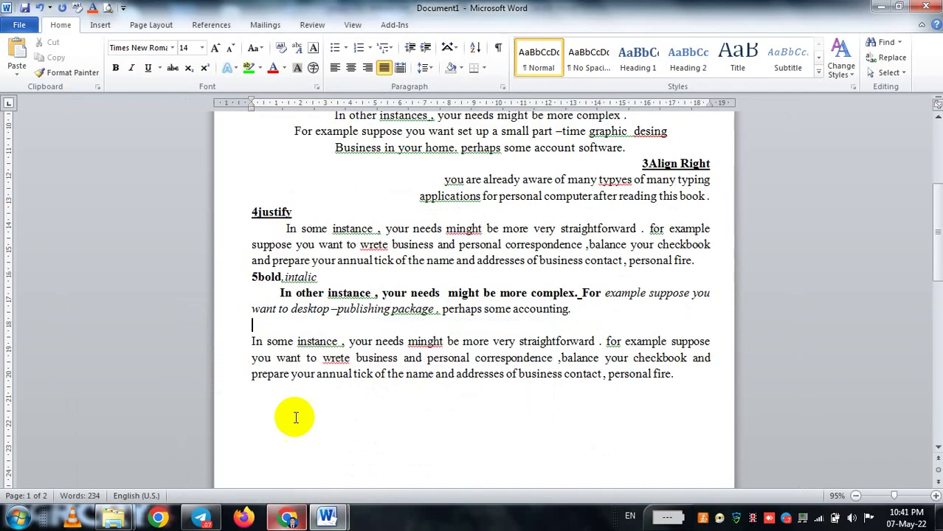
click(281, 326)
text(6)
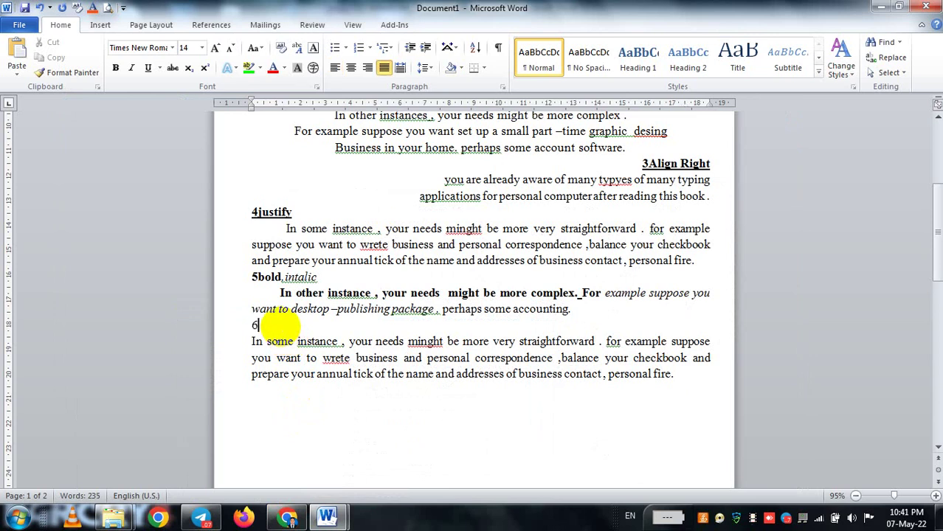
text(uN)
key(BackSpace)
key(BackSpace)
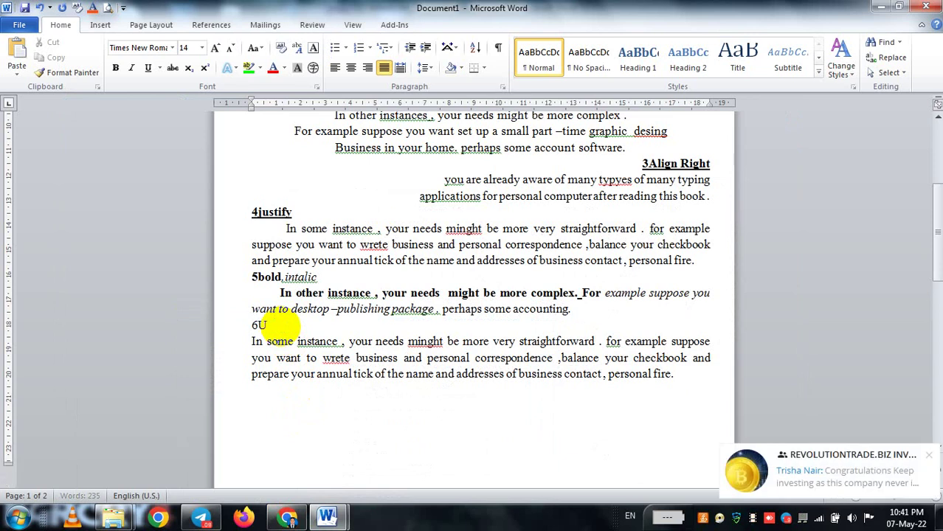
text(Und)
text(er)
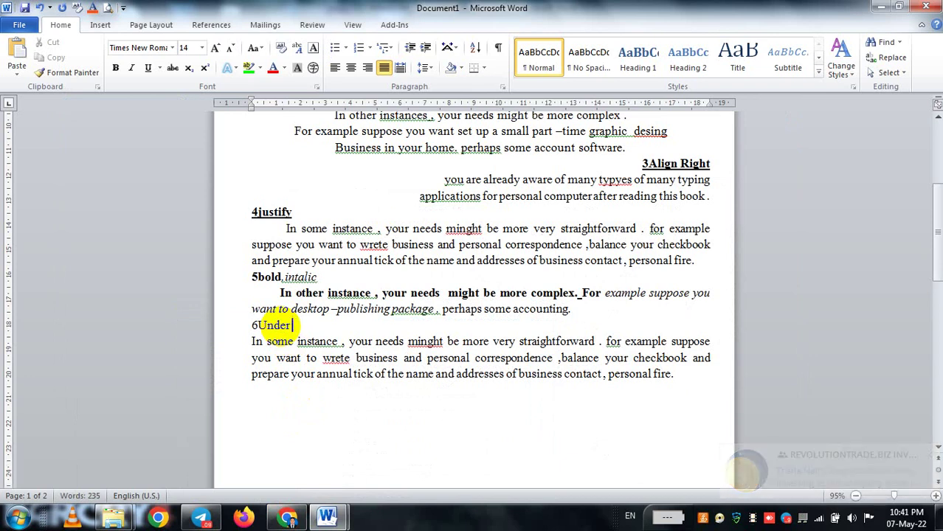
text( Linh)
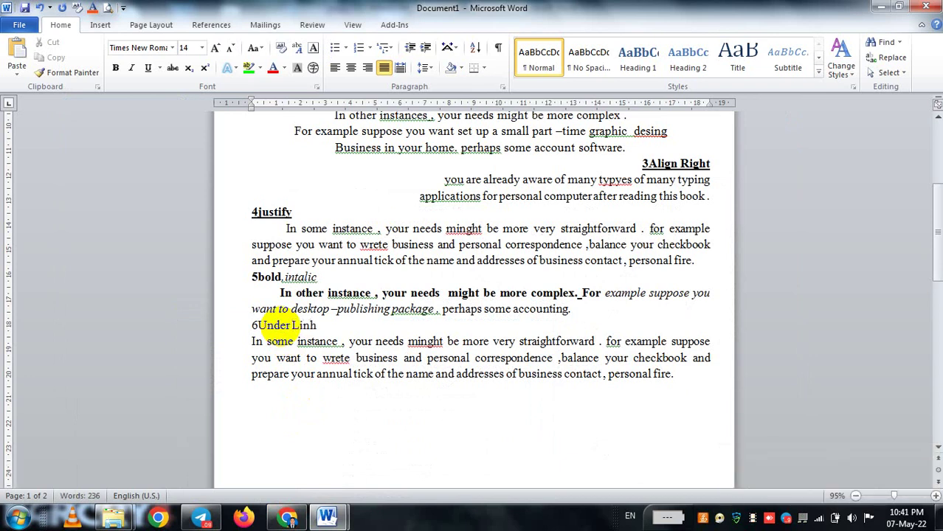
mouse_move(288, 517)
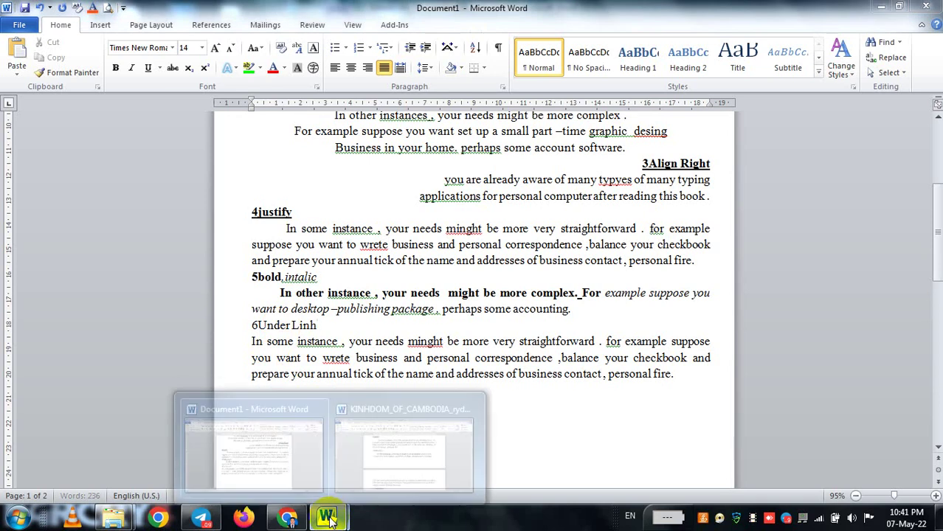
Step: Check the heading wording in the Lesson III PDF, then return to Document1
click(291, 518)
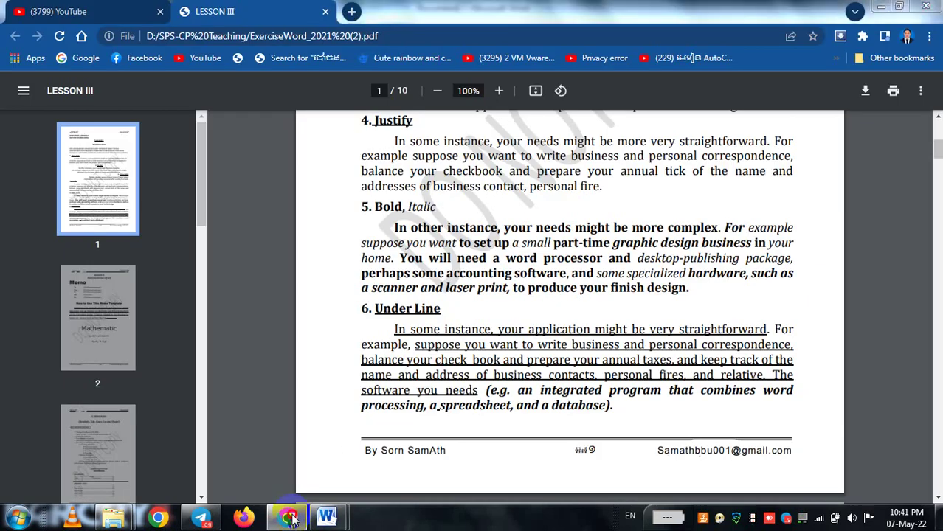
click(292, 518)
click(295, 509)
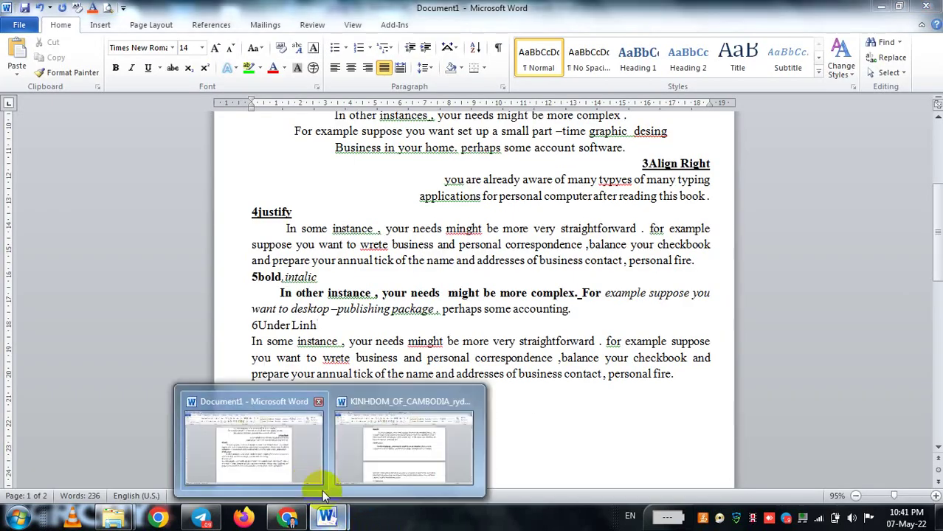
Step: Complete the heading as '6Under Line' and make it bold and underlined
mouse_move(327, 516)
click(291, 463)
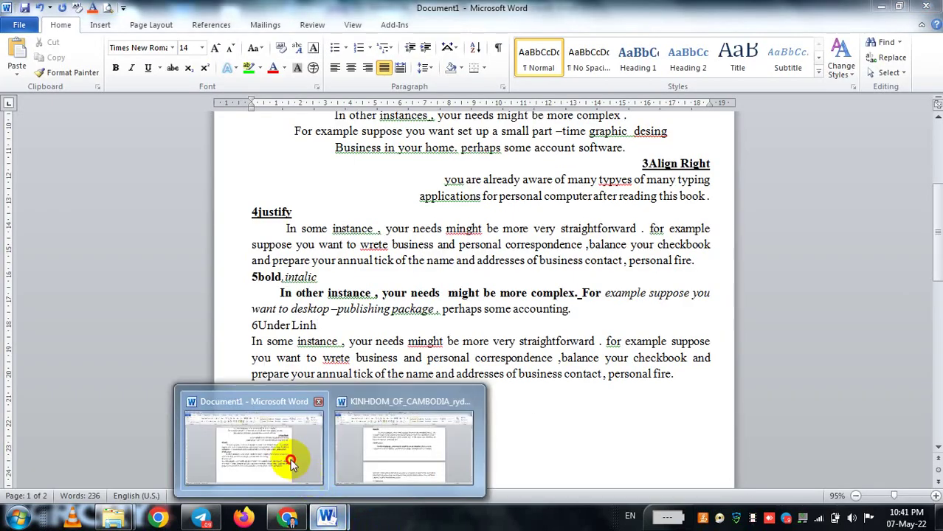
text(e)
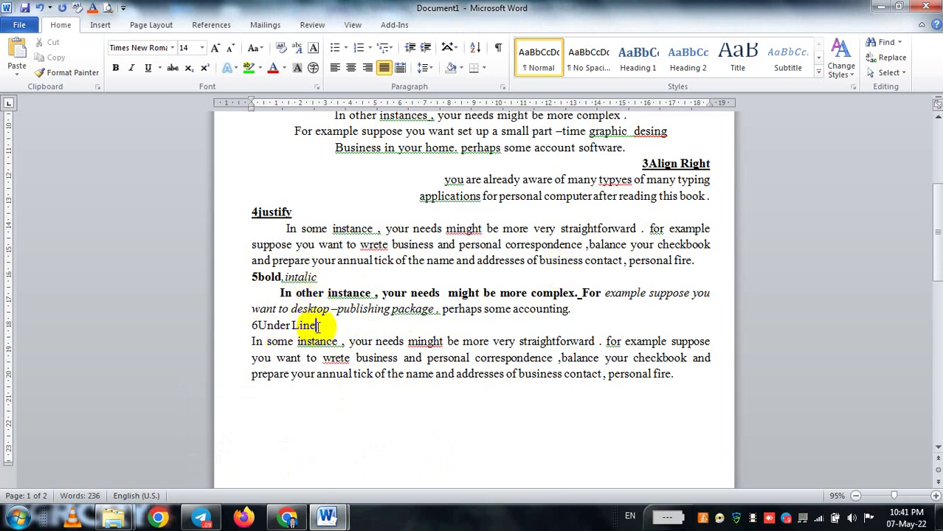
drag(315, 325, 251, 325)
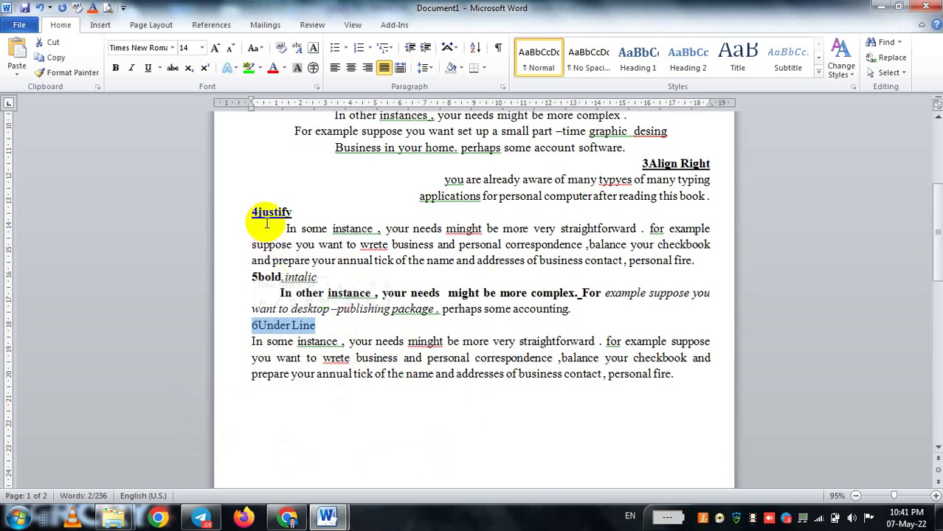
click(118, 70)
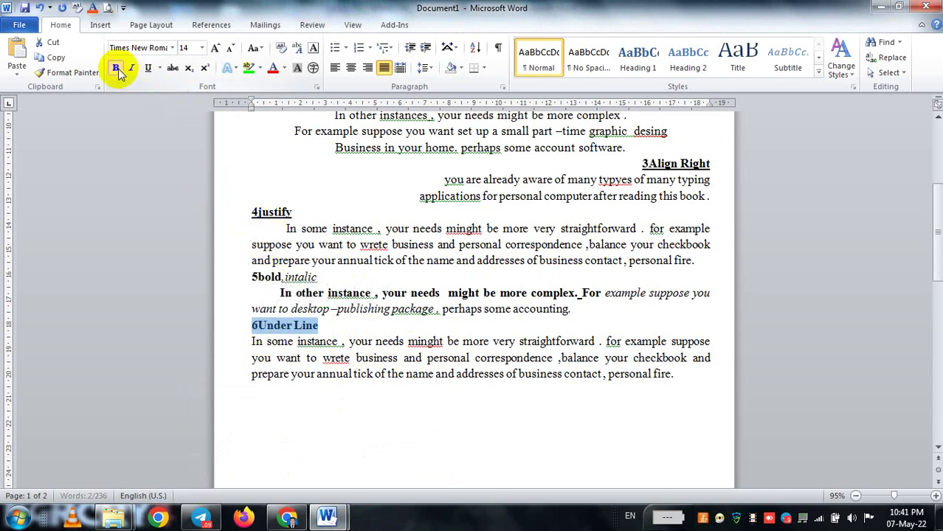
click(147, 70)
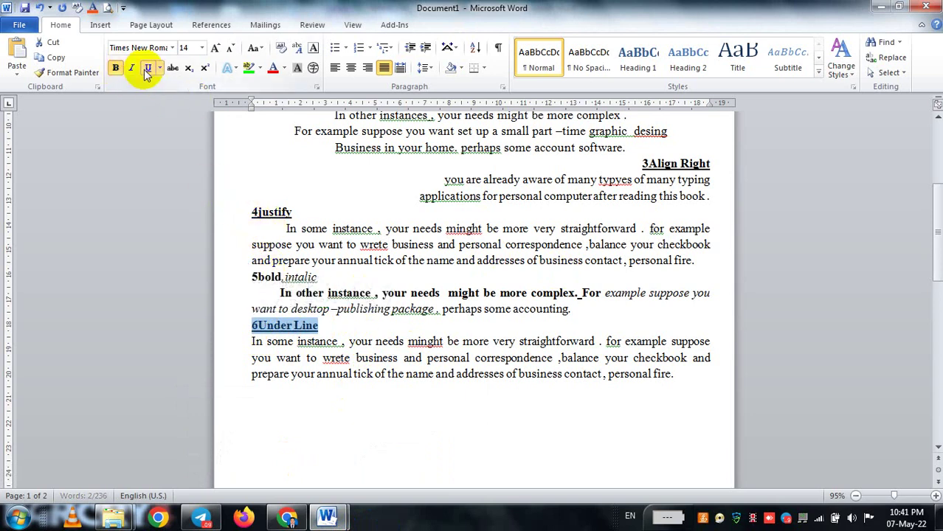
Step: Underline the entire paragraph beneath the 6Under Line heading
click(332, 341)
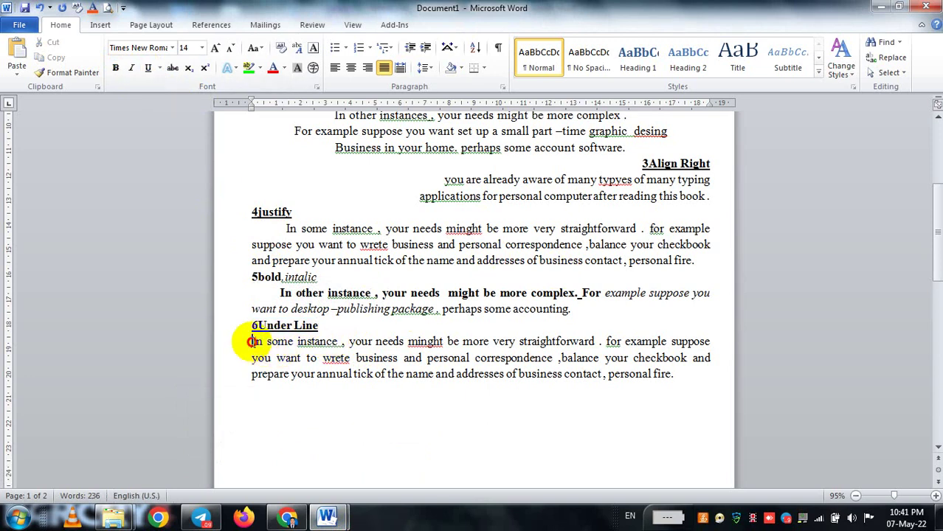
drag(253, 340, 650, 392)
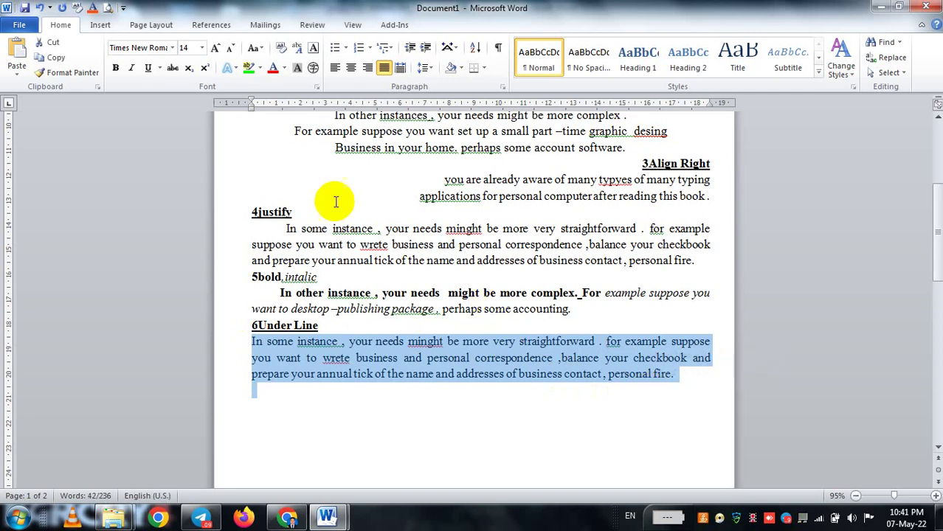
click(149, 71)
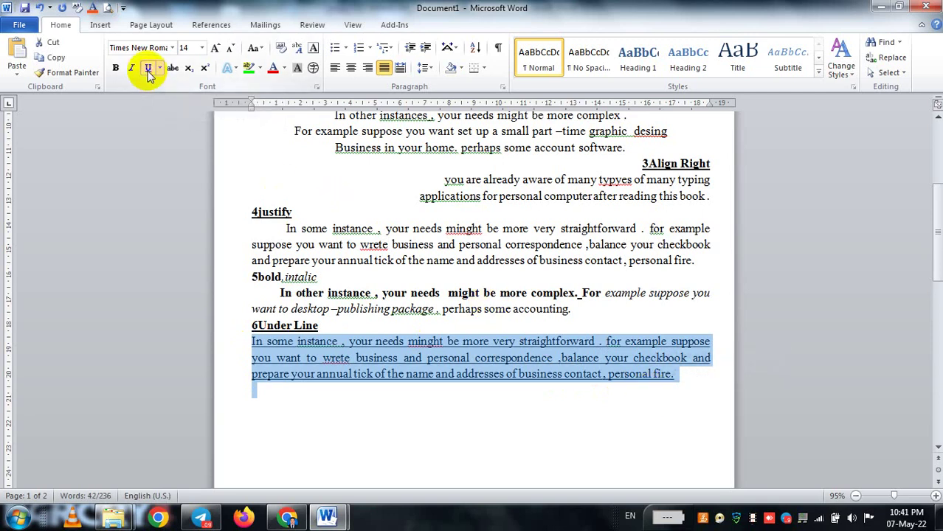
click(467, 358)
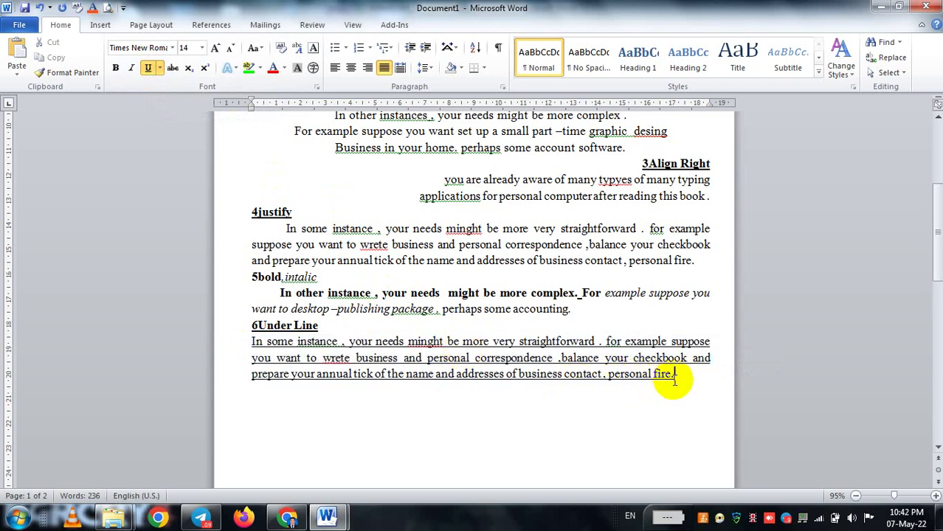
click(674, 378)
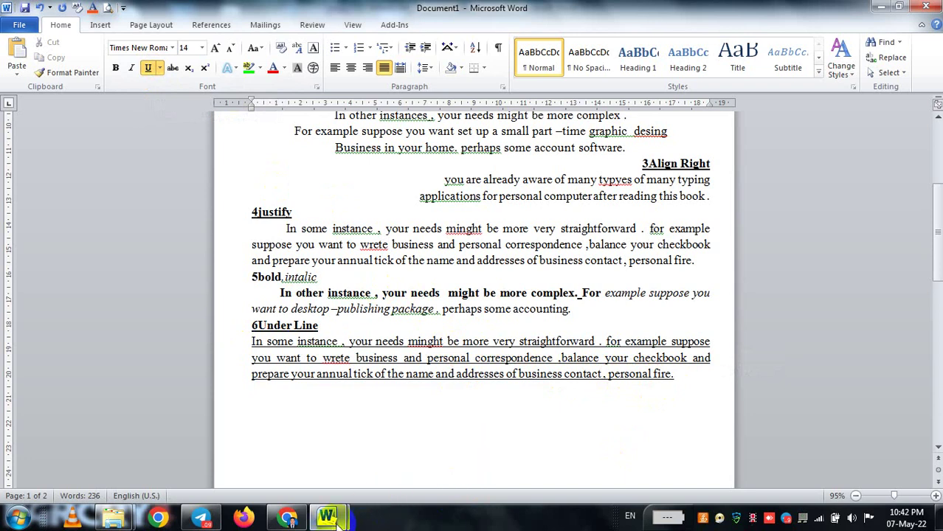
mouse_move(327, 517)
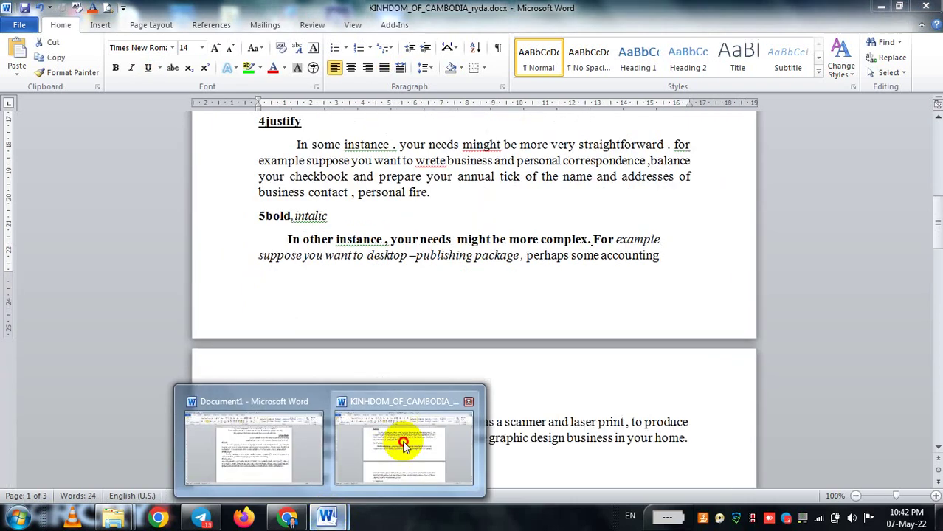
click(400, 437)
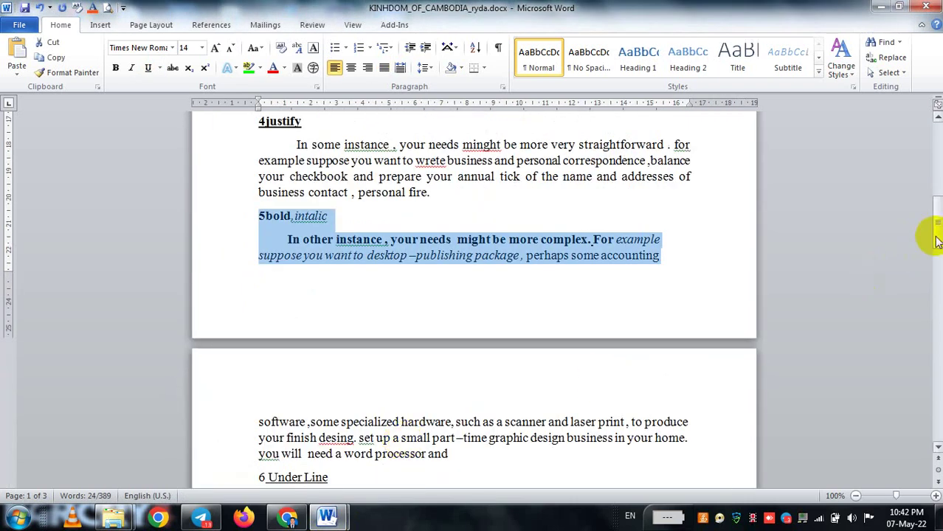
drag(935, 232, 937, 270)
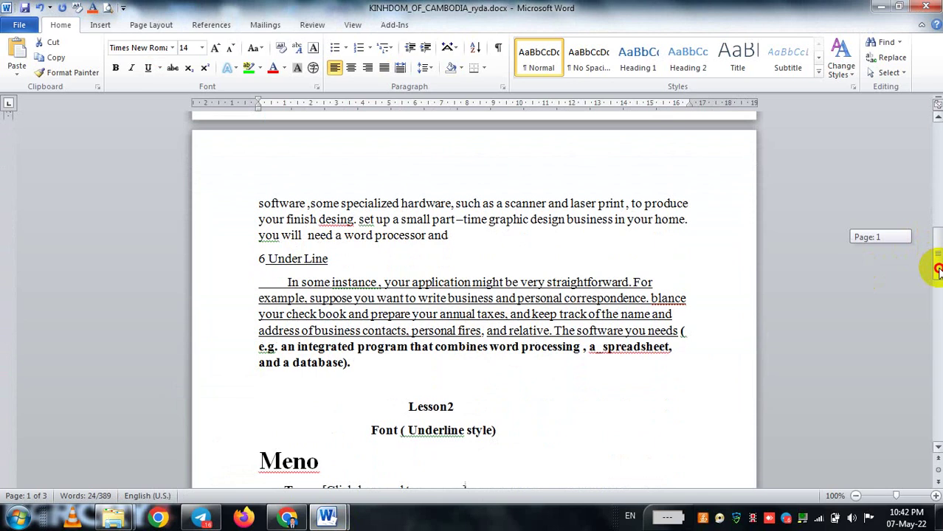
drag(936, 269, 938, 272)
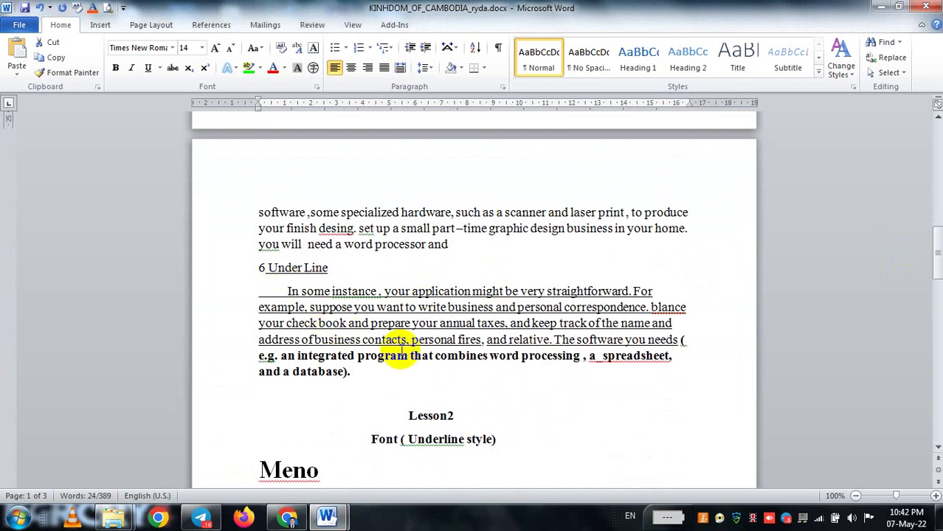
click(583, 359)
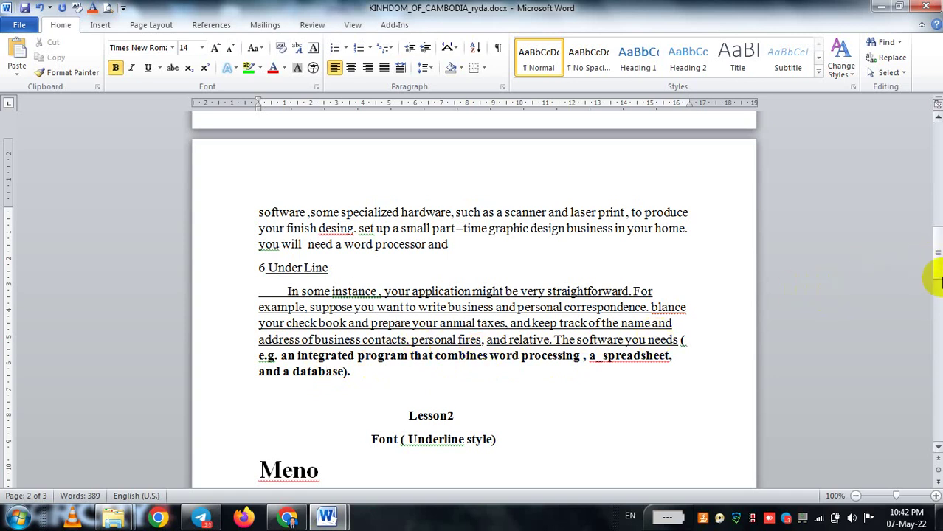
drag(935, 277, 935, 214)
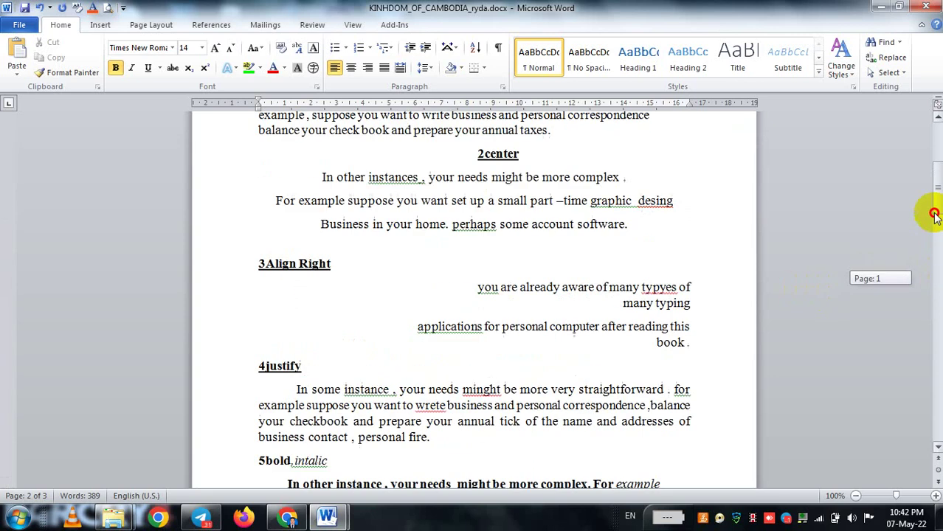
click(879, 7)
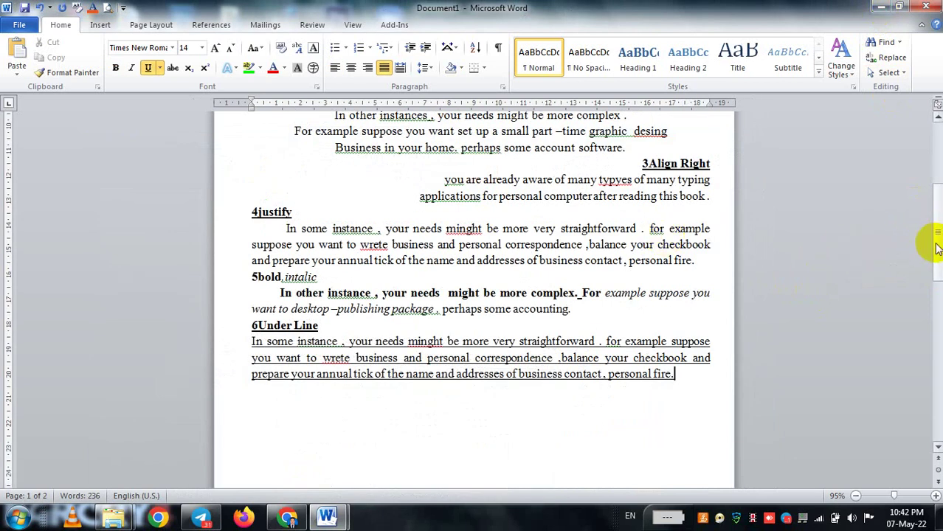
drag(935, 241, 937, 161)
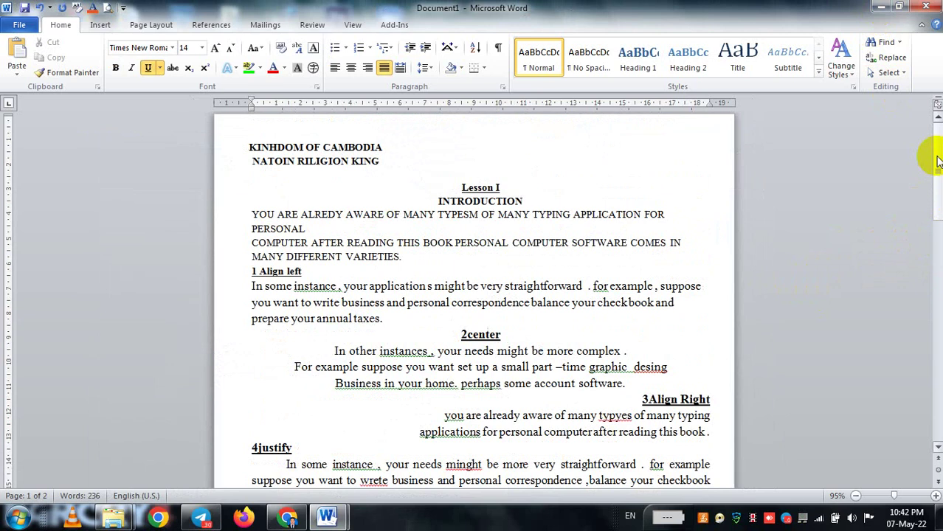
mouse_move(937, 161)
mouse_down()
mouse_move(937, 201)
mouse_move(936, 151)
mouse_up()
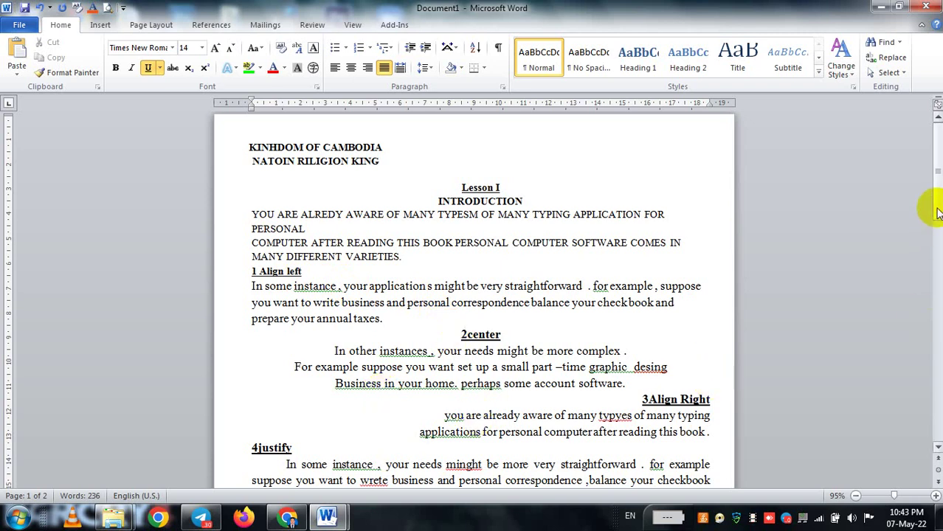
drag(937, 213, 938, 288)
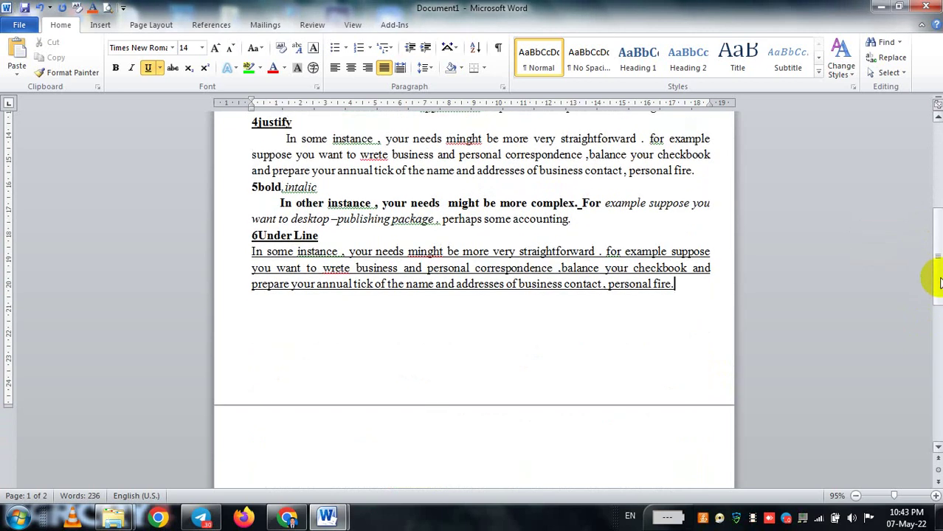
drag(936, 283, 936, 260)
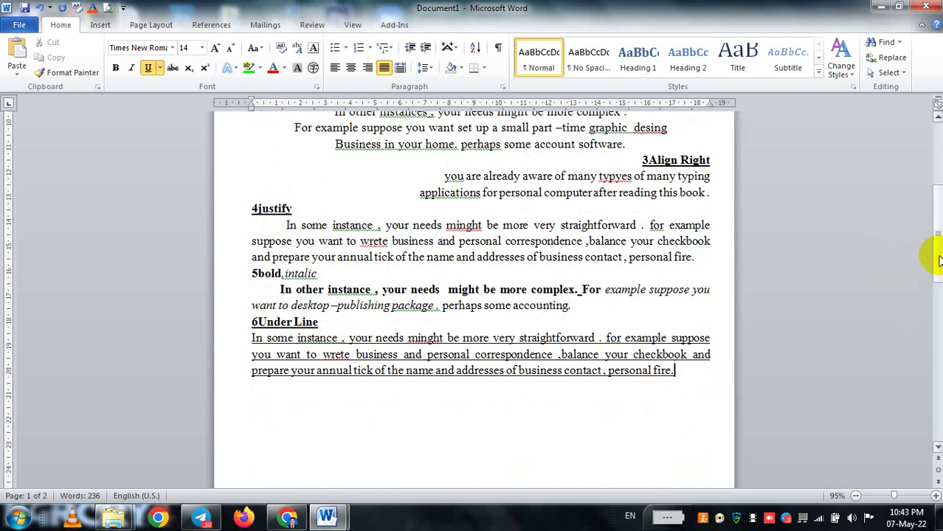